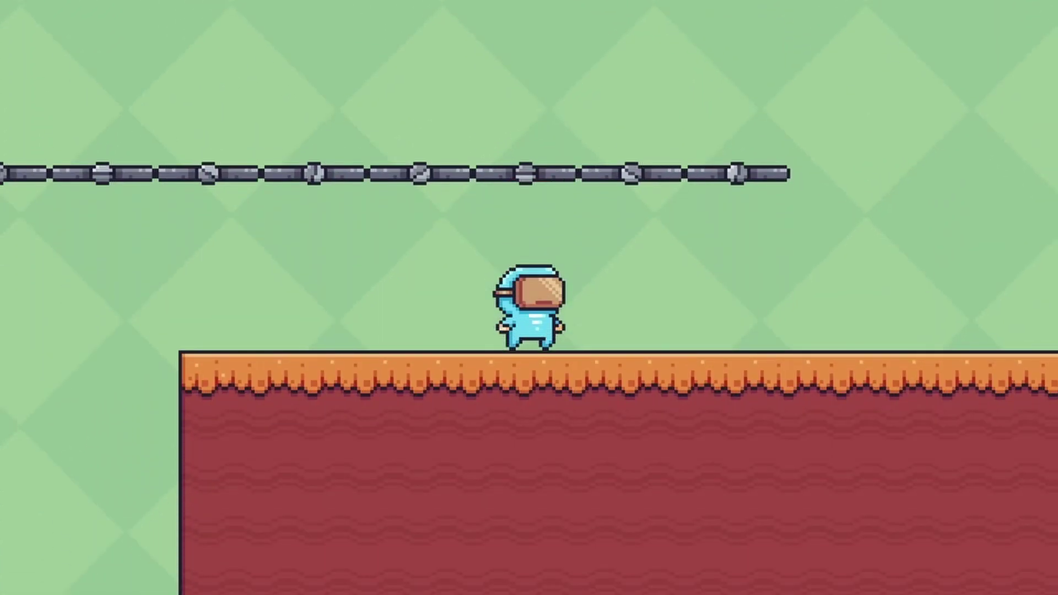
- Test the player's jumping and movement in the running game and stop the debug session
key("space")
key("Down")
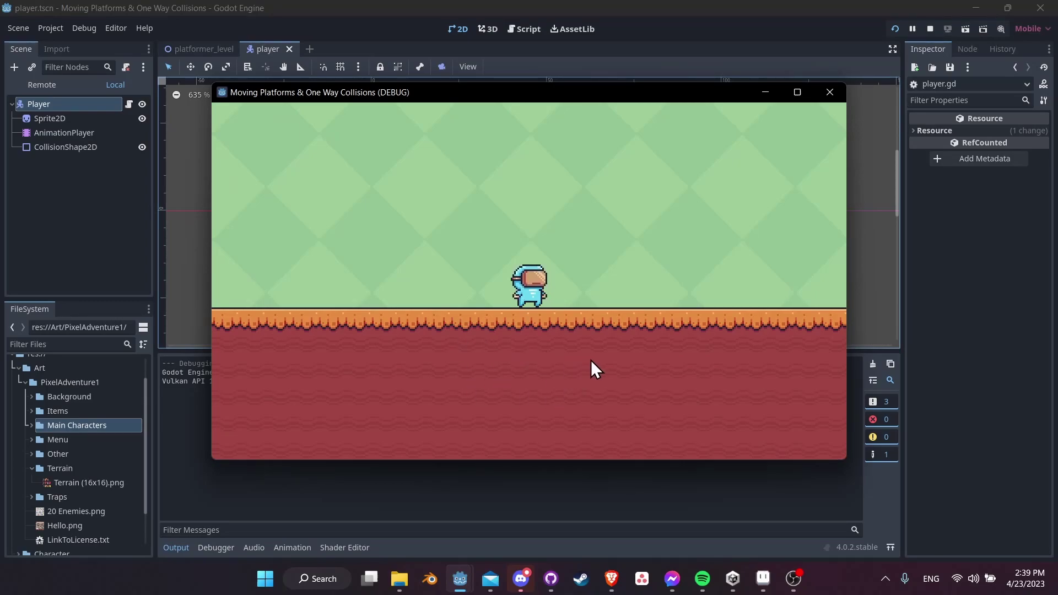
key("space")
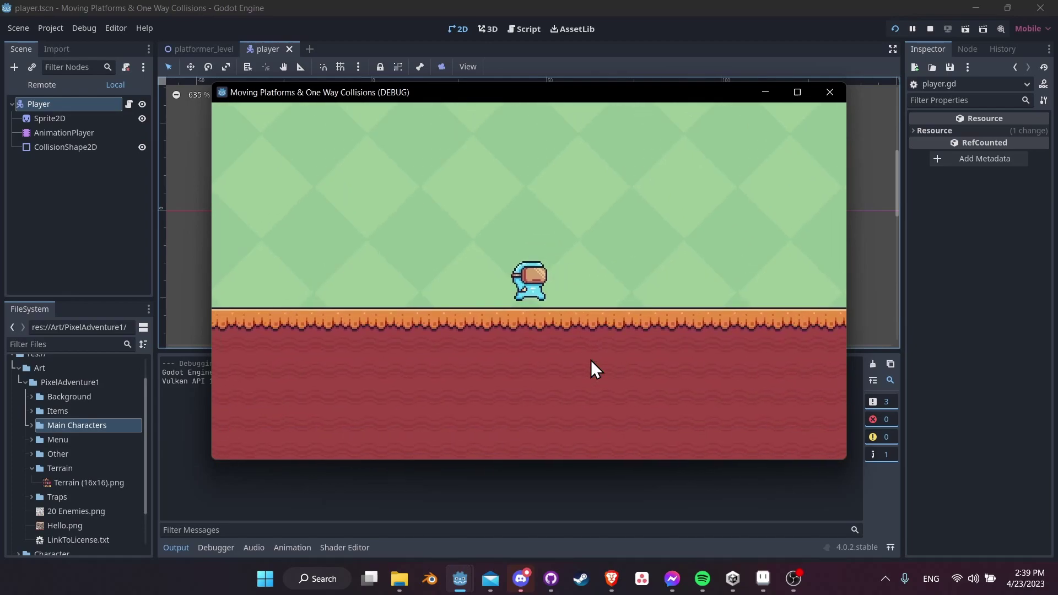
key("Right")
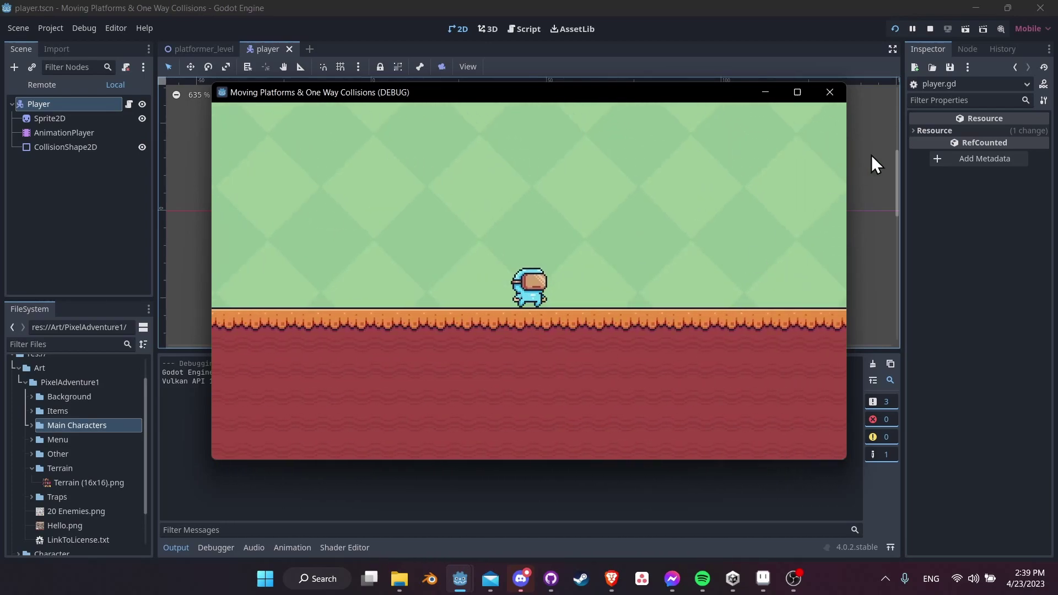
left_click(930, 29)
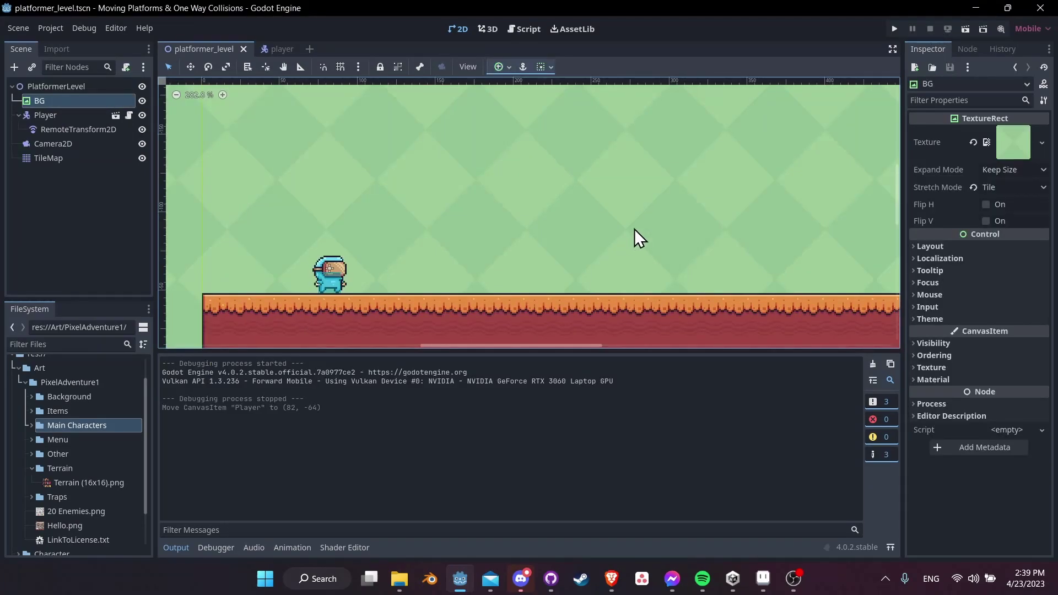
- Add an AnimatableBody2D node under PlatformerLevel and rename it MovingPlatform
middle_click_drag(634, 229, 580, 224)
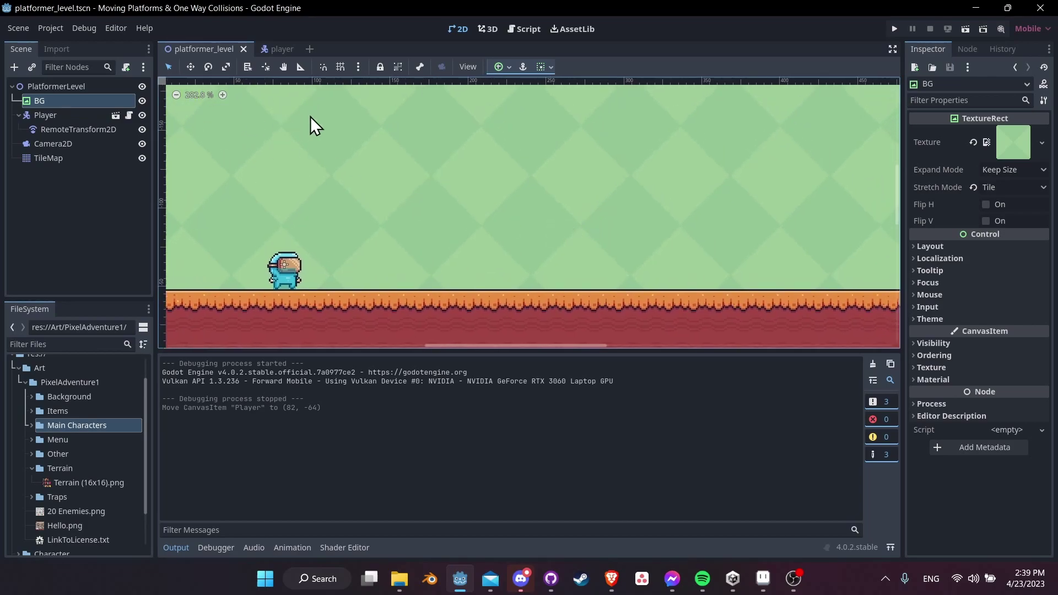
middle_click_drag(455, 165, 434, 163)
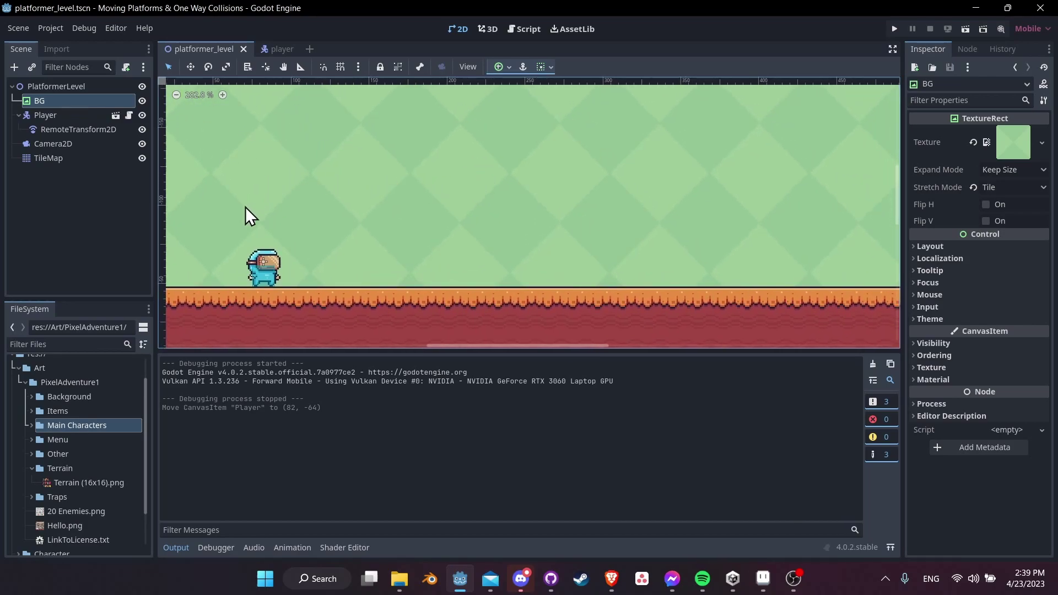
right_click(57, 87)
left_click(82, 97)
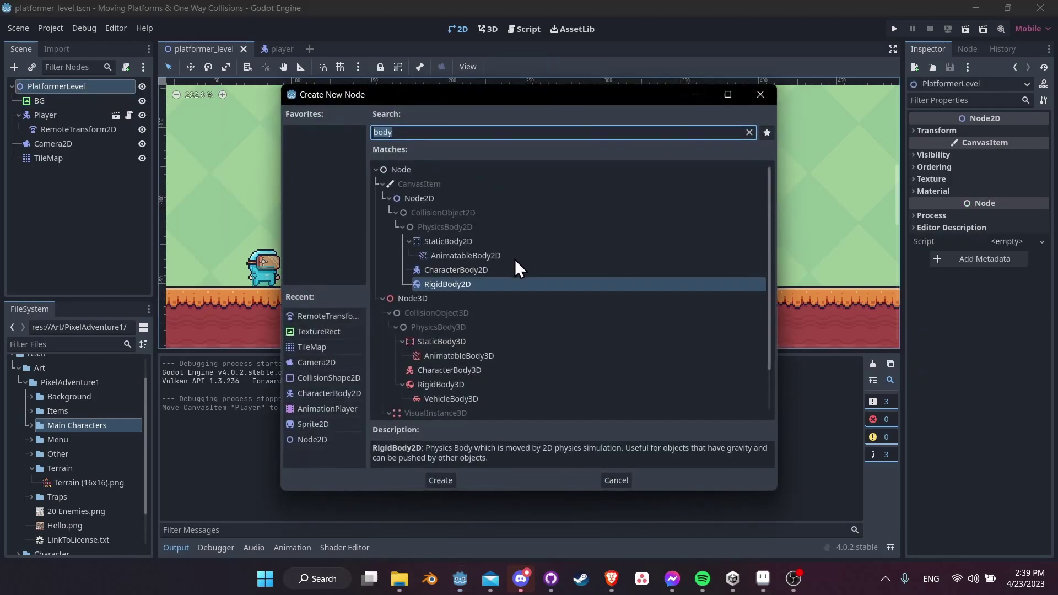
left_click(452, 255)
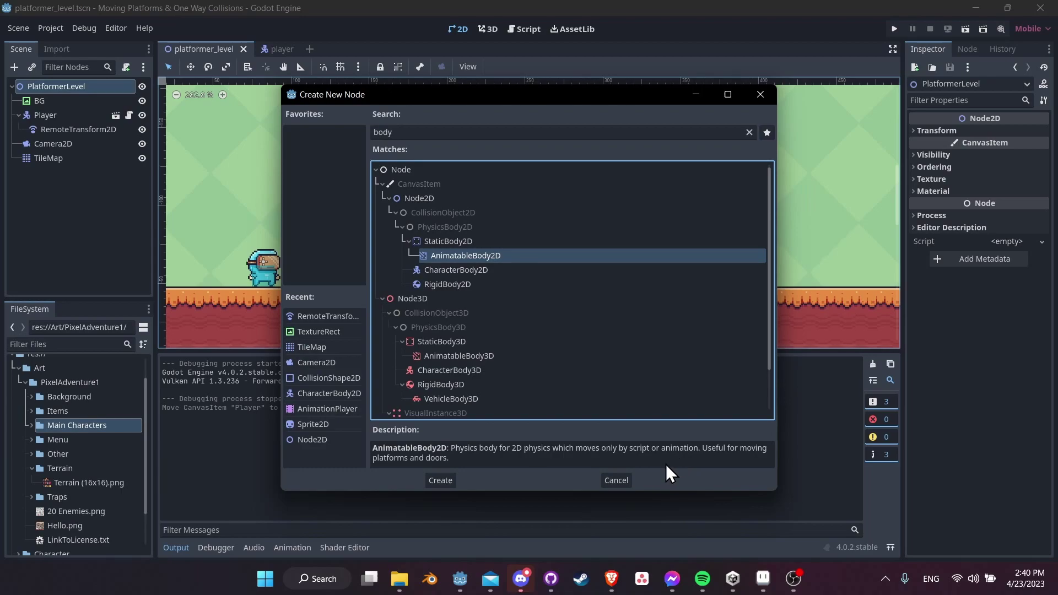
left_click(441, 479)
double_click(100, 173)
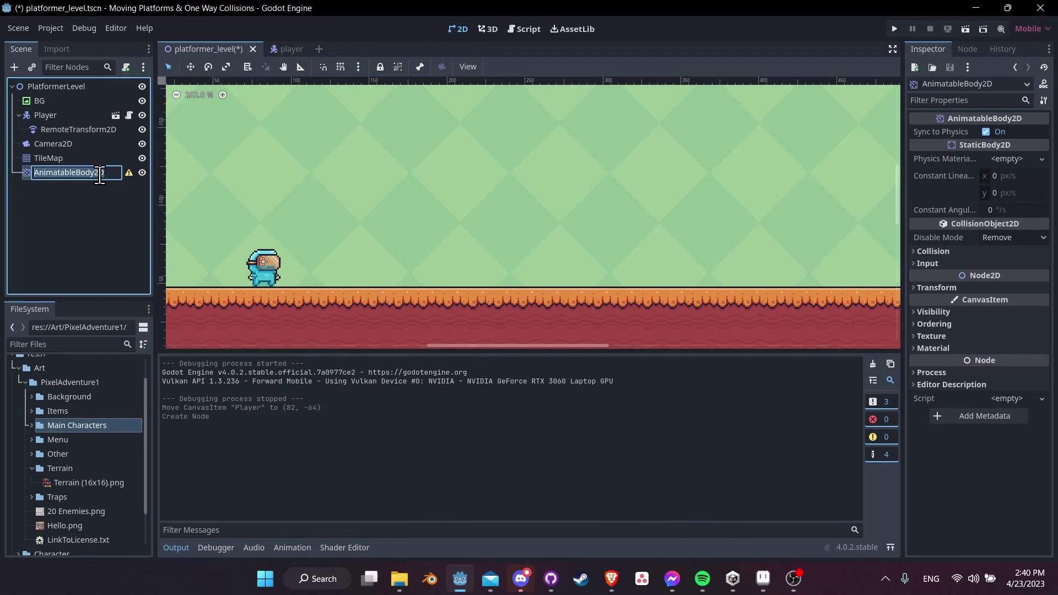
type("MovingPlatform")
key("Return")
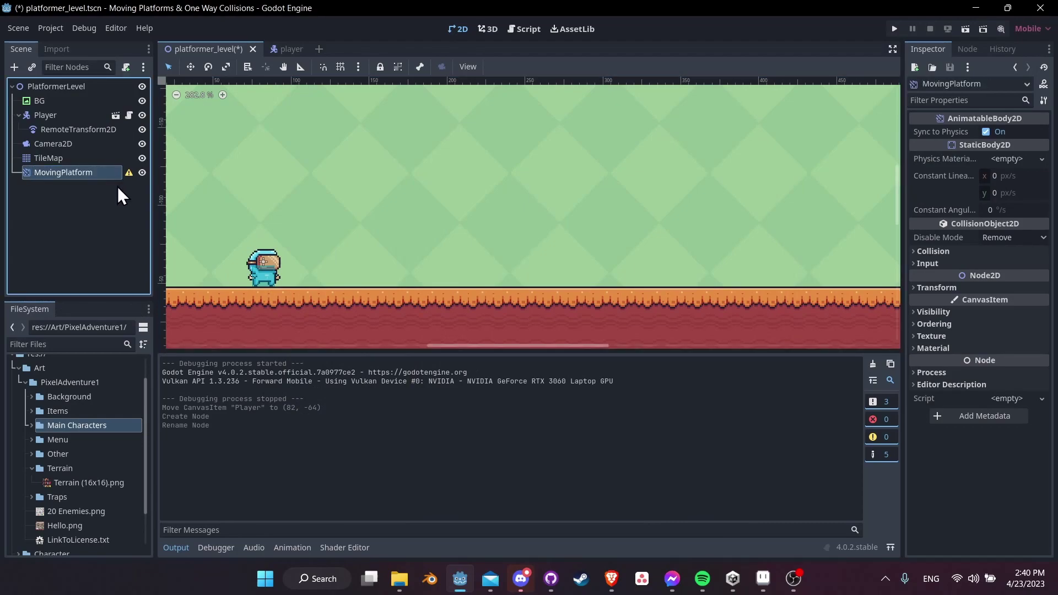
- Save the MovingPlatform branch as the scene moving_platform.tscn in a new project folder named Objects
right_click(110, 173)
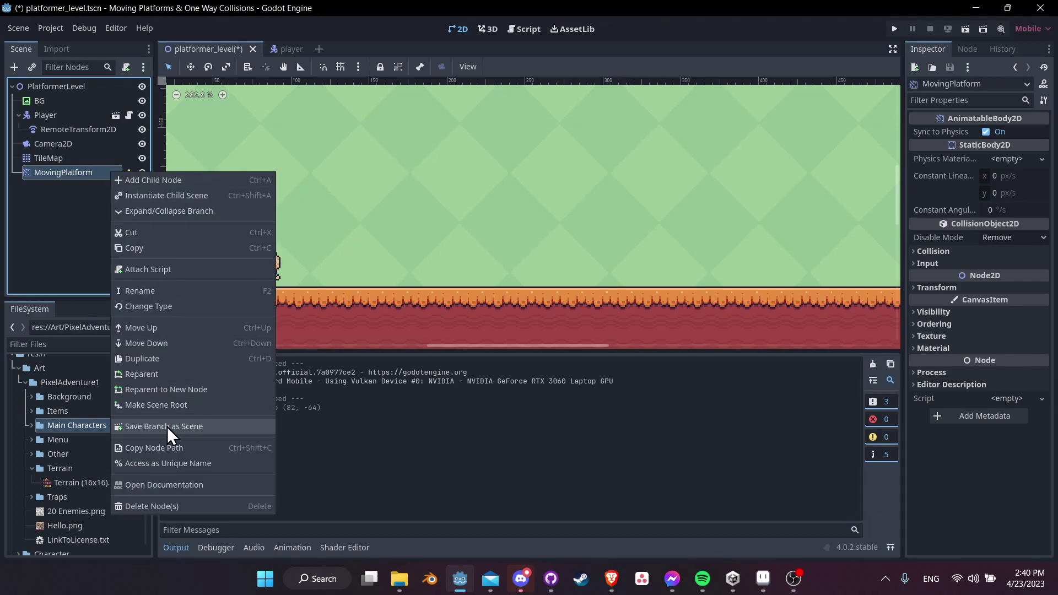
left_click(170, 427)
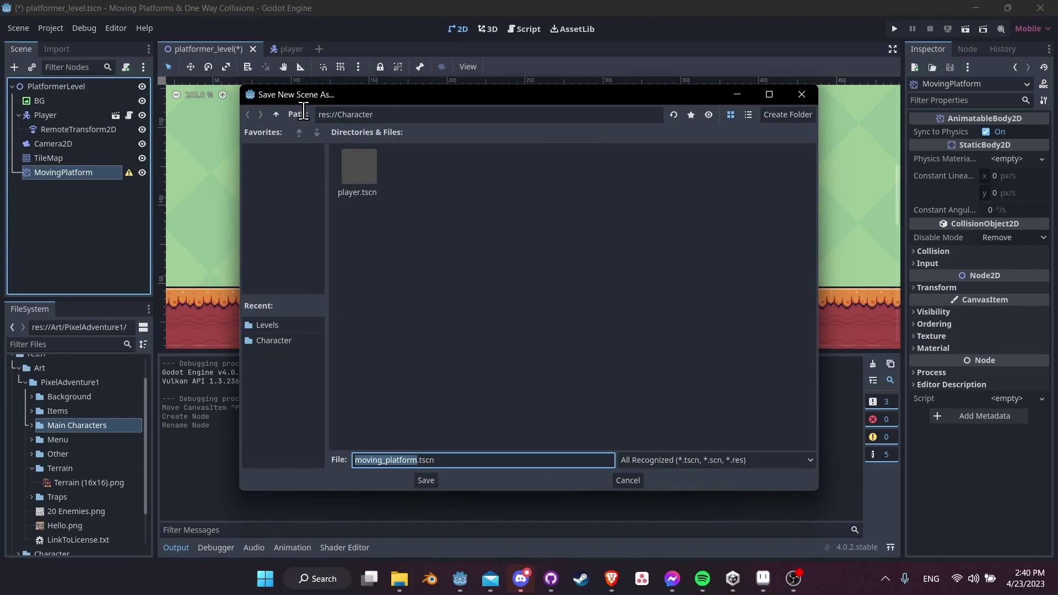
left_click(276, 114)
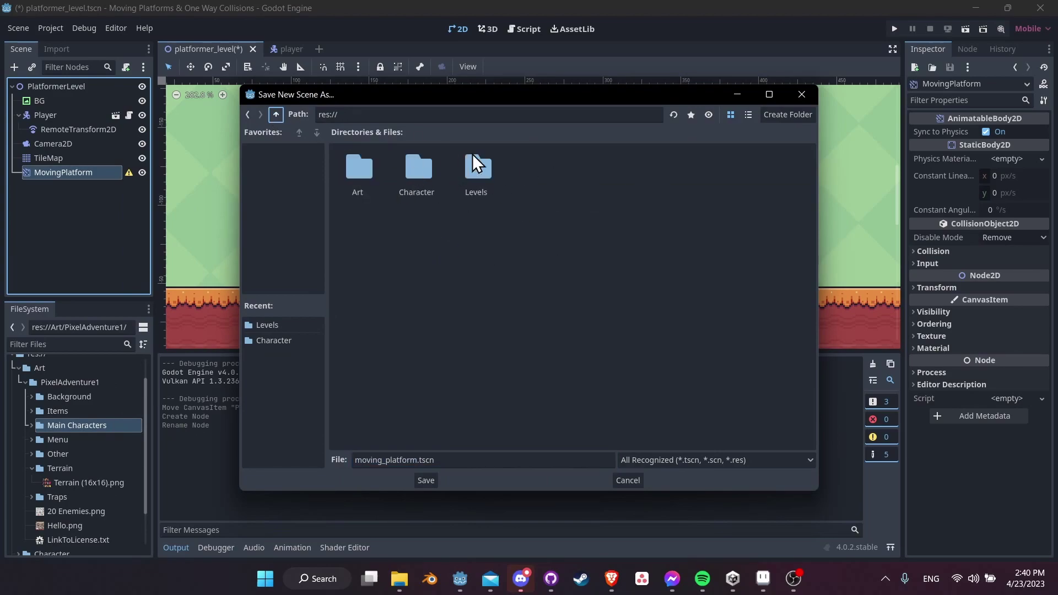
left_click(774, 117)
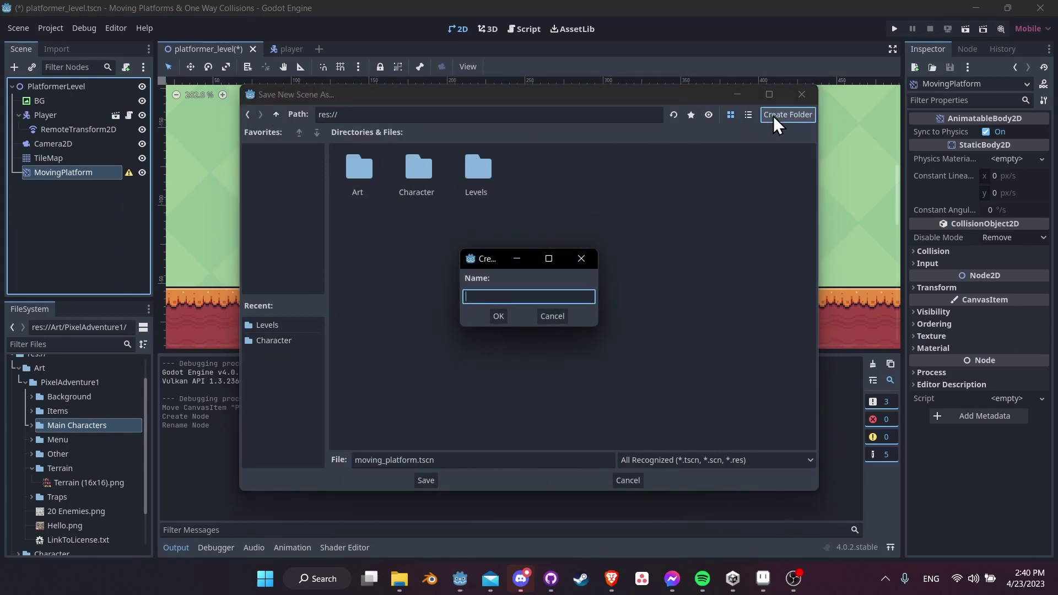
type("Objects")
key("Return")
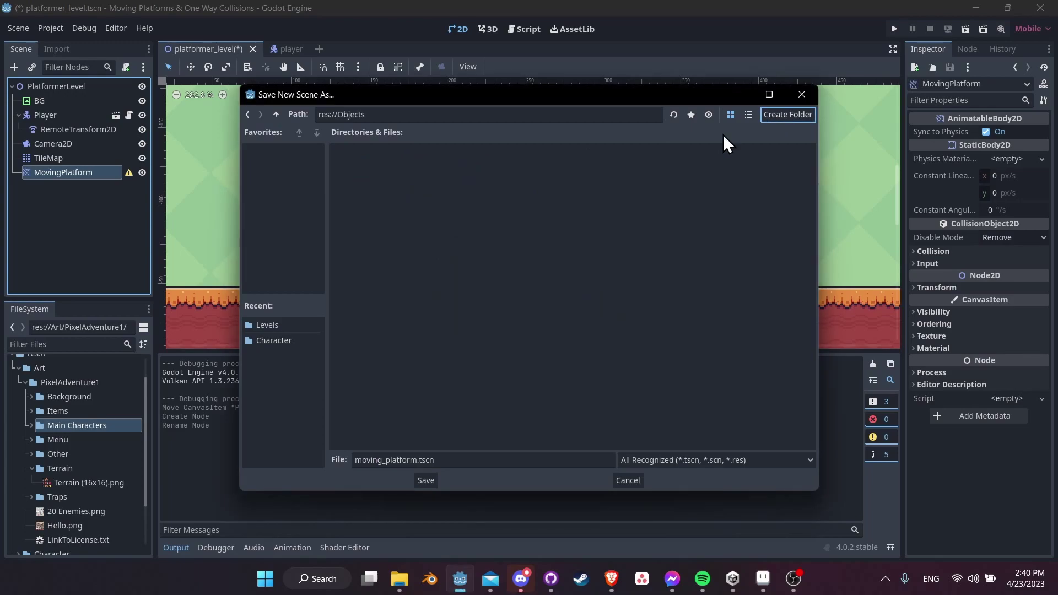
left_click(431, 483)
- Open the MovingPlatform scene for editing and add a Sprite2D child to its root node
left_click(130, 173)
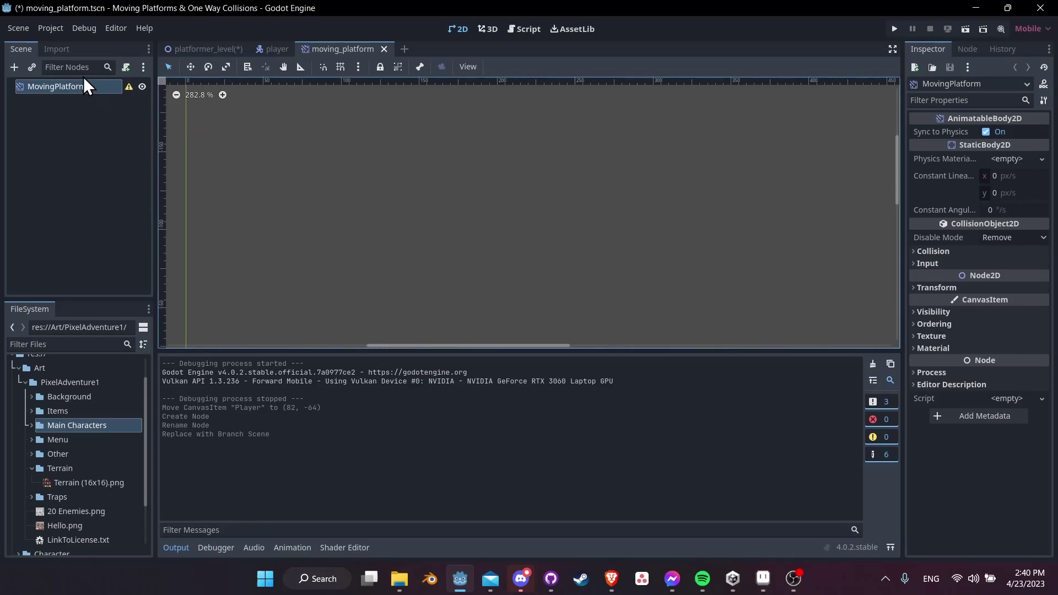
right_click(98, 90)
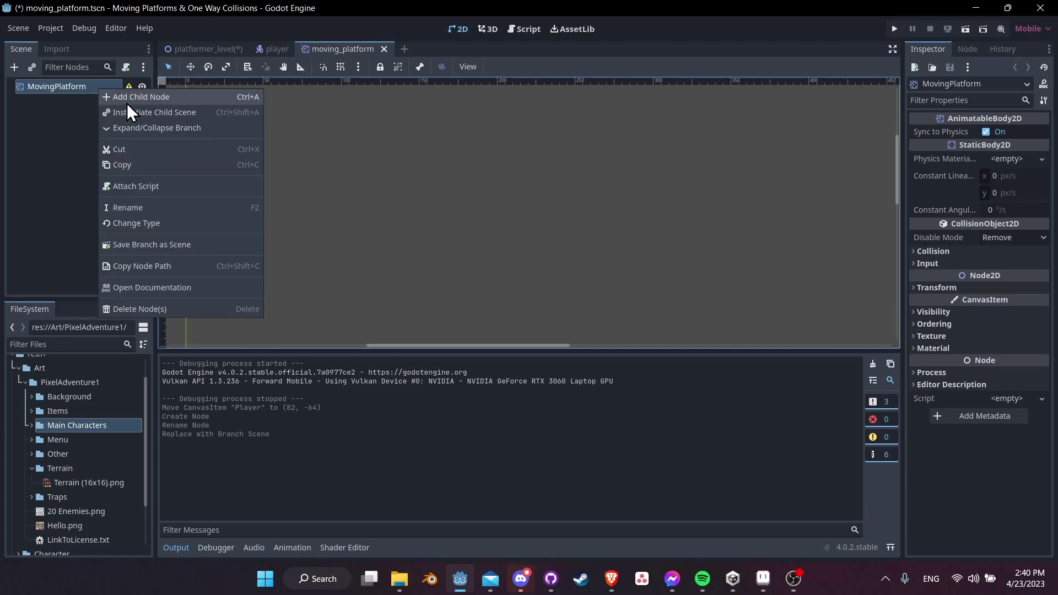
left_click(130, 101)
type("sprite2d")
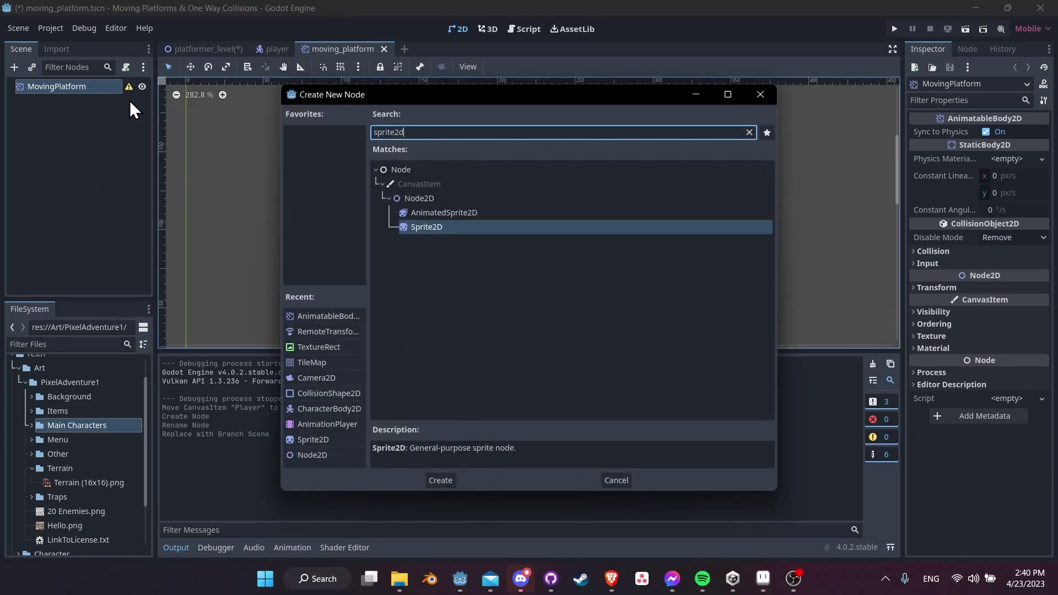
key("Return")
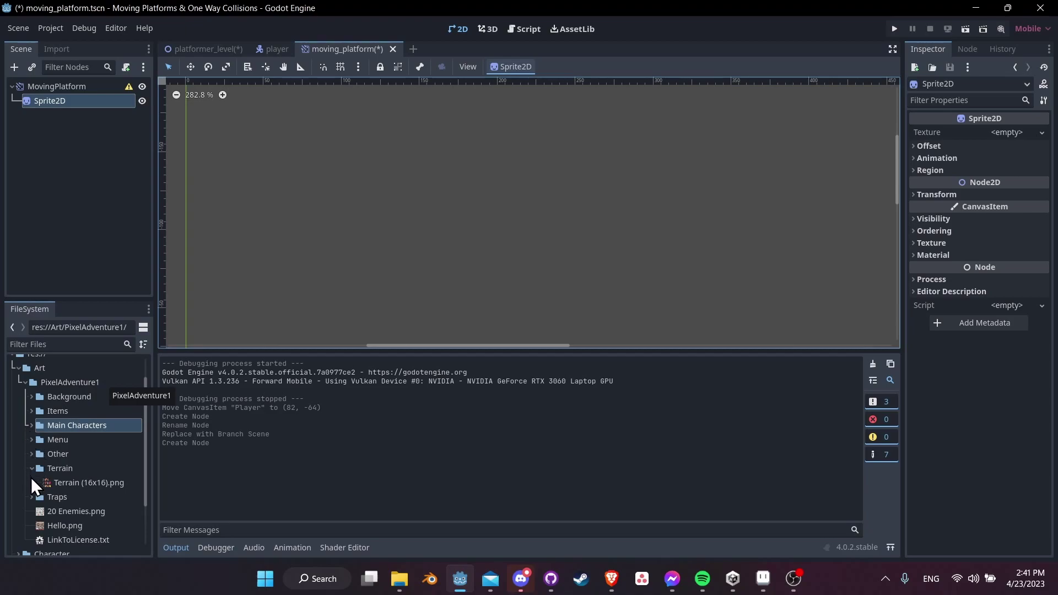
- Assign Terrain (16x16).png from the PixelAdventure1 art folder as the Sprite2D's texture
left_click(81, 483)
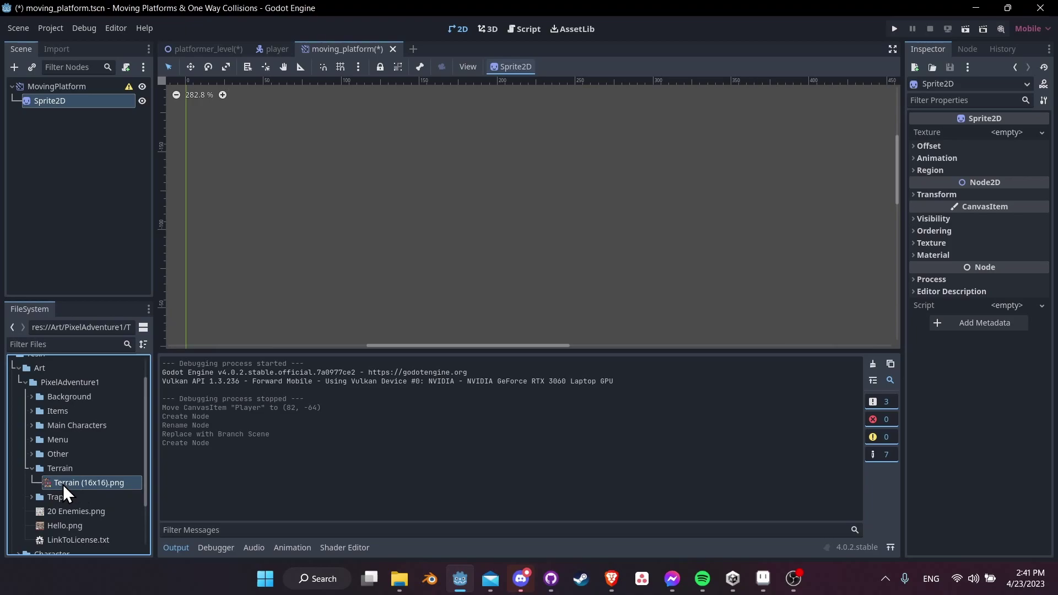
left_click_drag(62, 485, 64, 484)
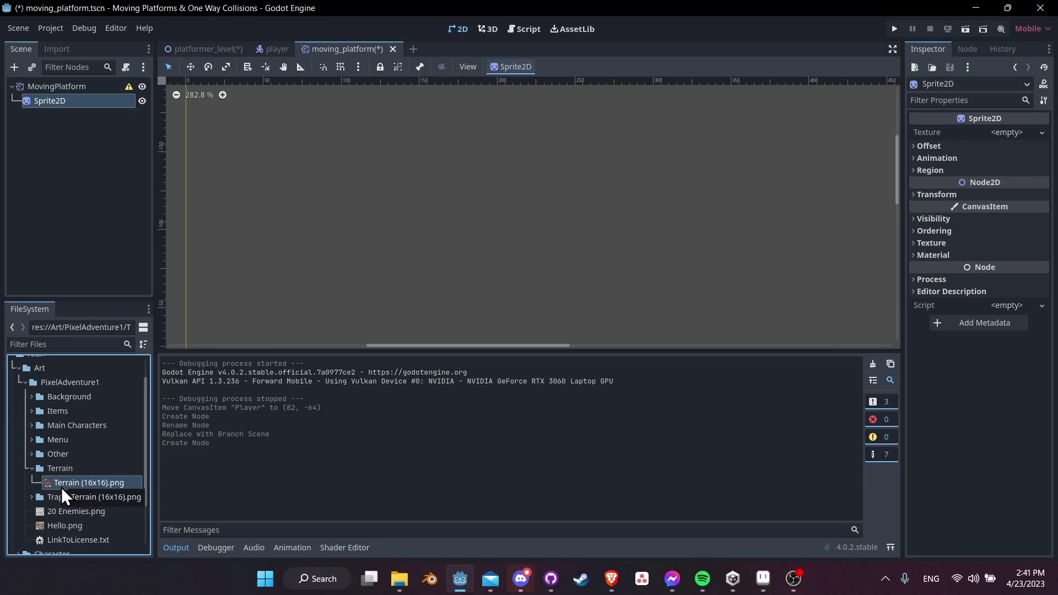
left_click_drag(64, 487, 991, 133)
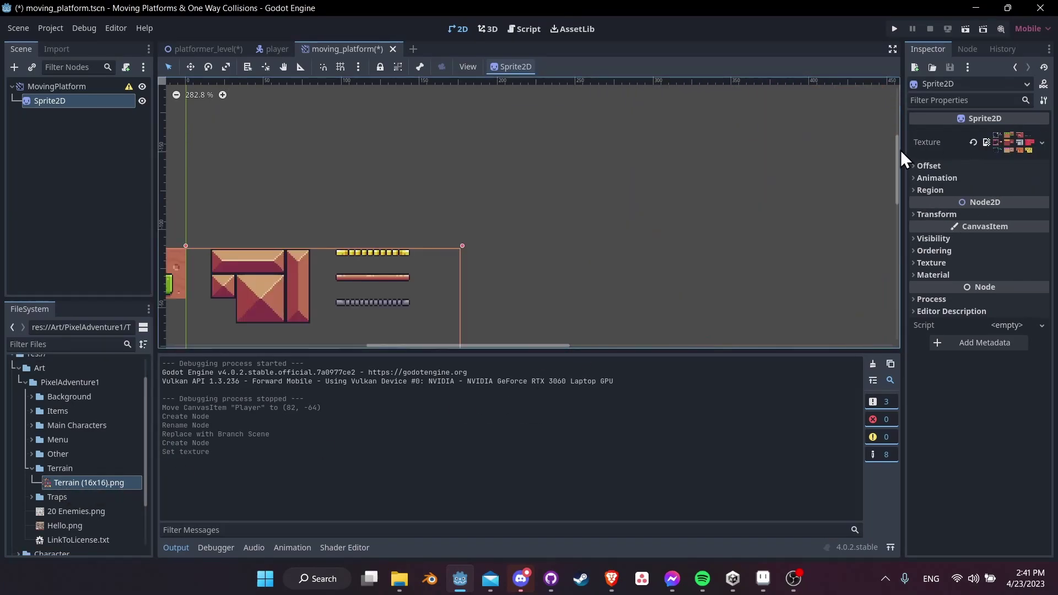
- Enable the region option on the Sprite2D so only part of the terrain sheet is used
scroll(543, 215, "down", 2)
scroll(551, 172, "up", 2)
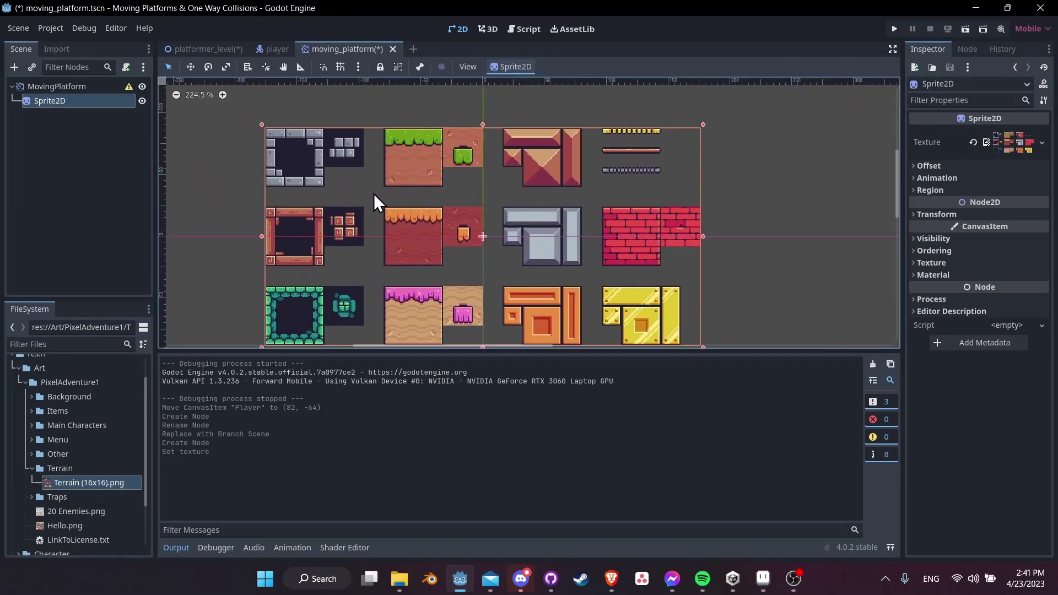
scroll(651, 144, "up", 5)
scroll(650, 144, "up", 3)
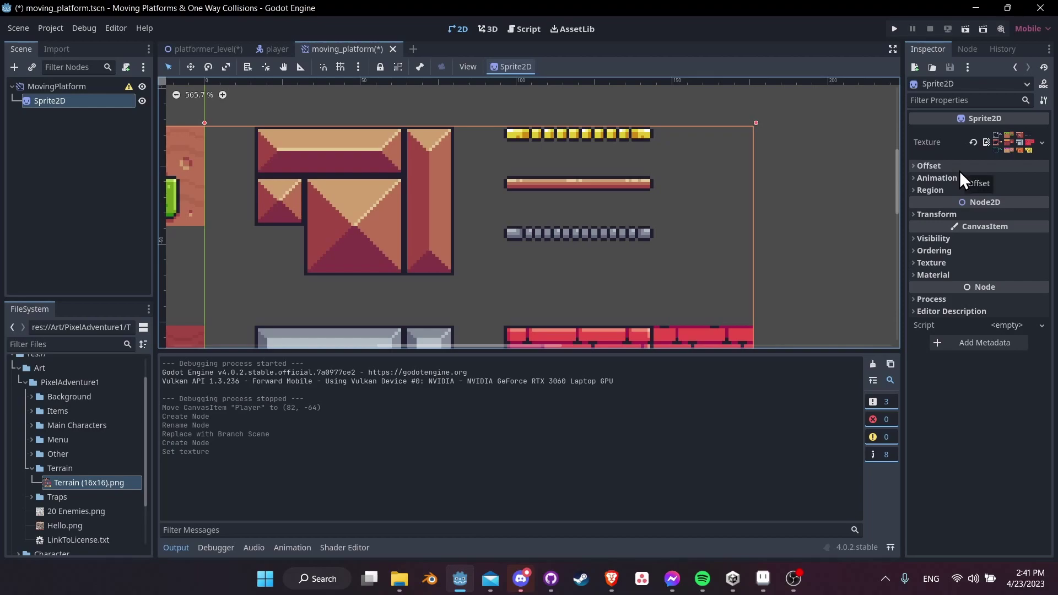
left_click(965, 189)
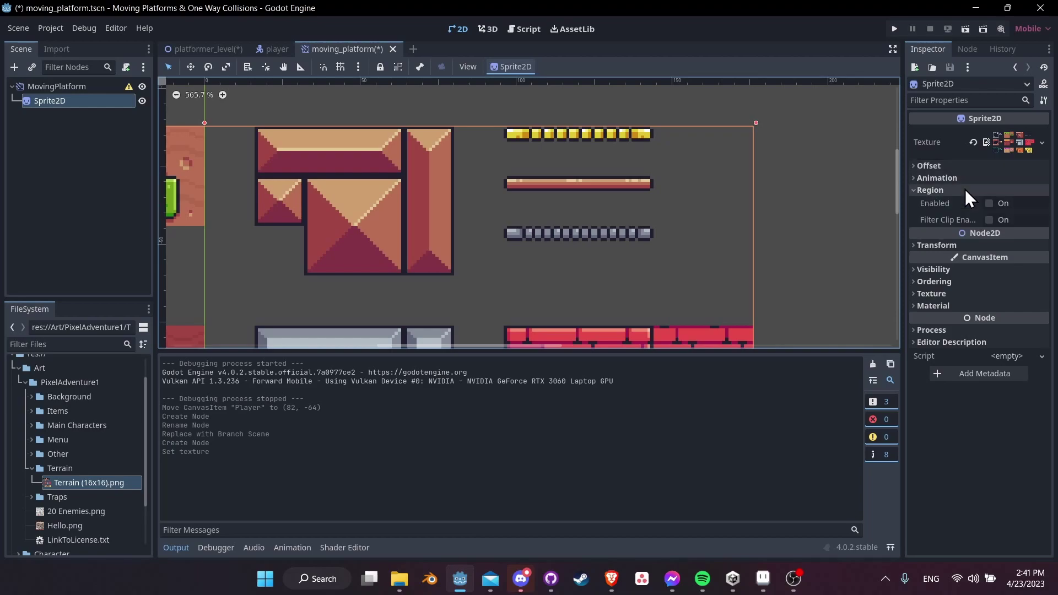
left_click(990, 203)
scroll(482, 295, "down", 1)
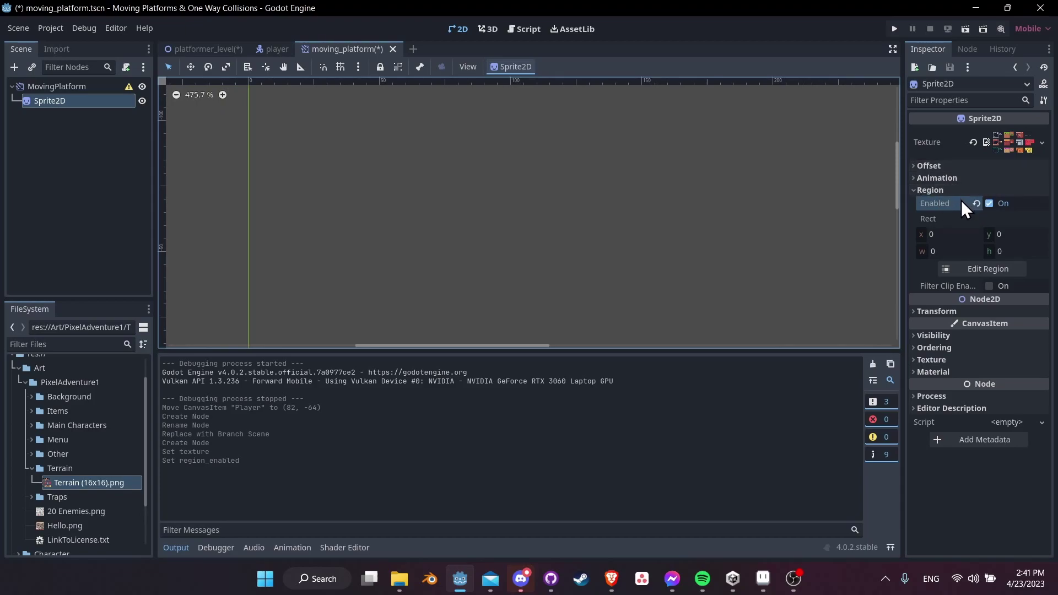
- With Grid Snap in the region editor, select the gold platform as the sprite's region, 48 by 8 px at x 272, y 0
left_click(974, 268)
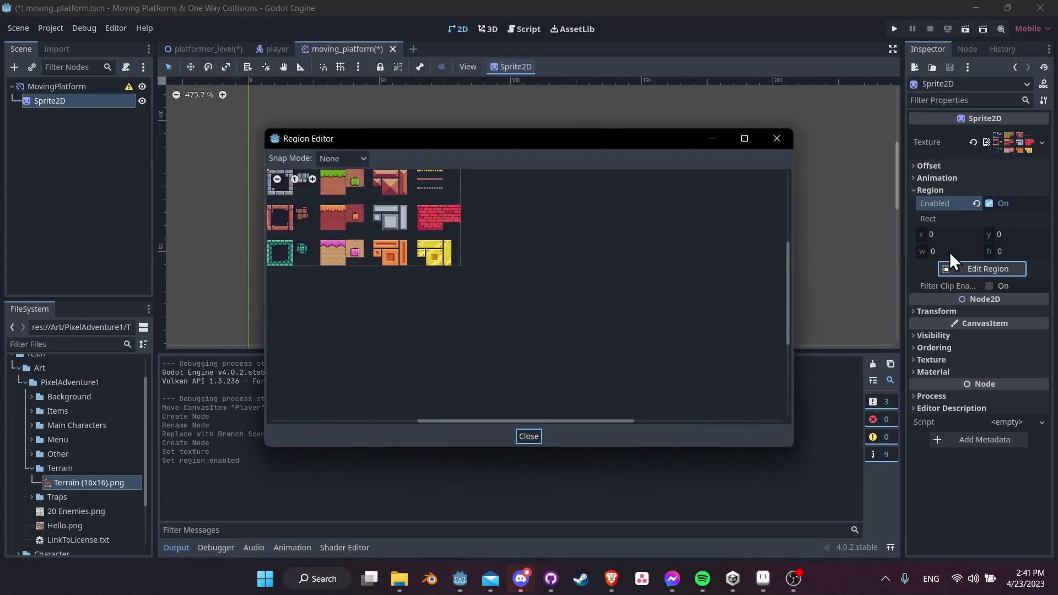
left_click(350, 159)
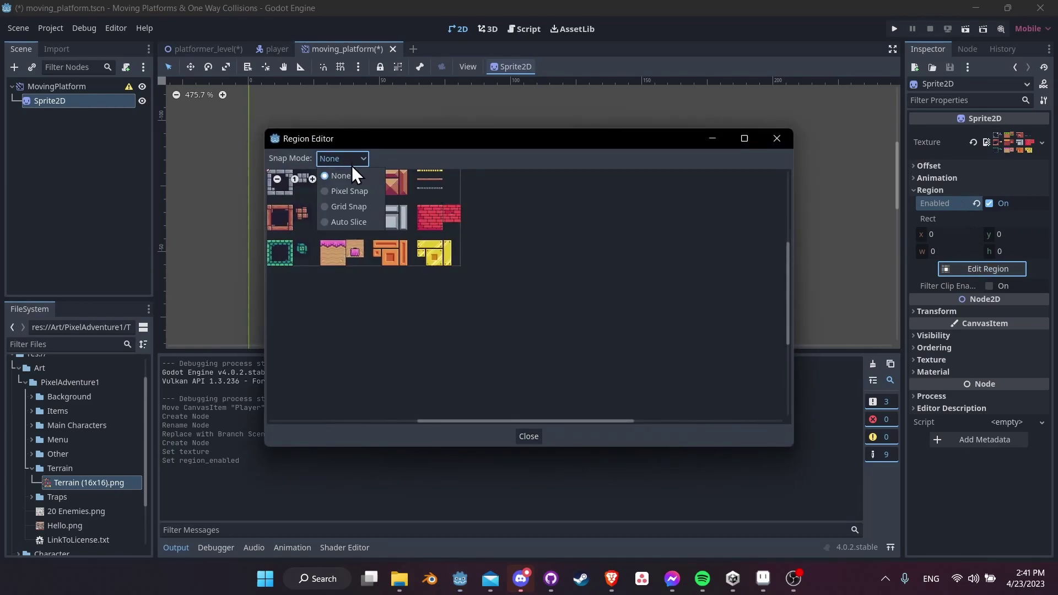
left_click(356, 207)
scroll(606, 263, "up", 5)
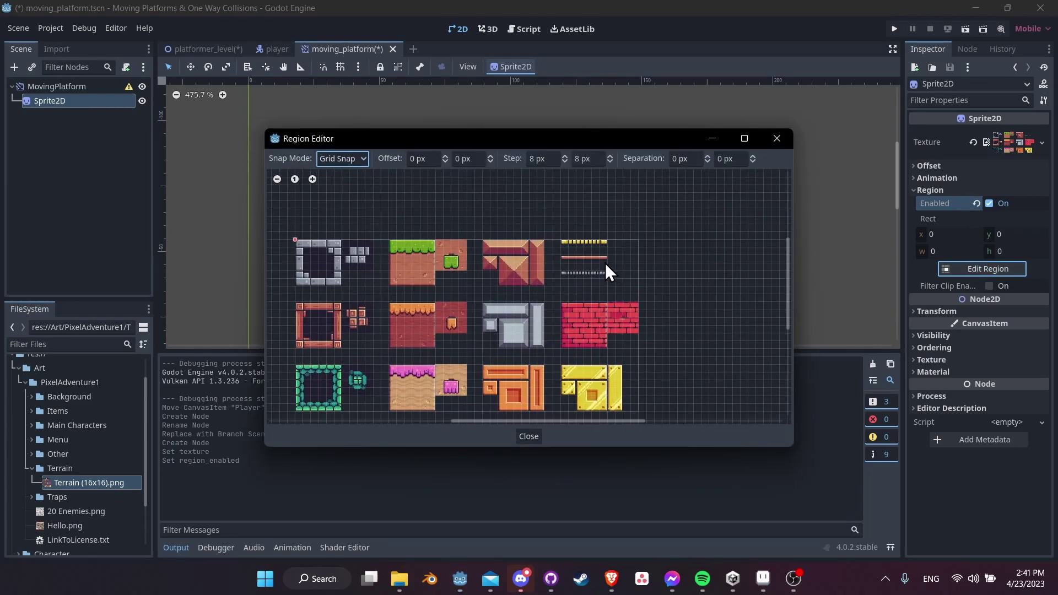
scroll(543, 260, "up", 1)
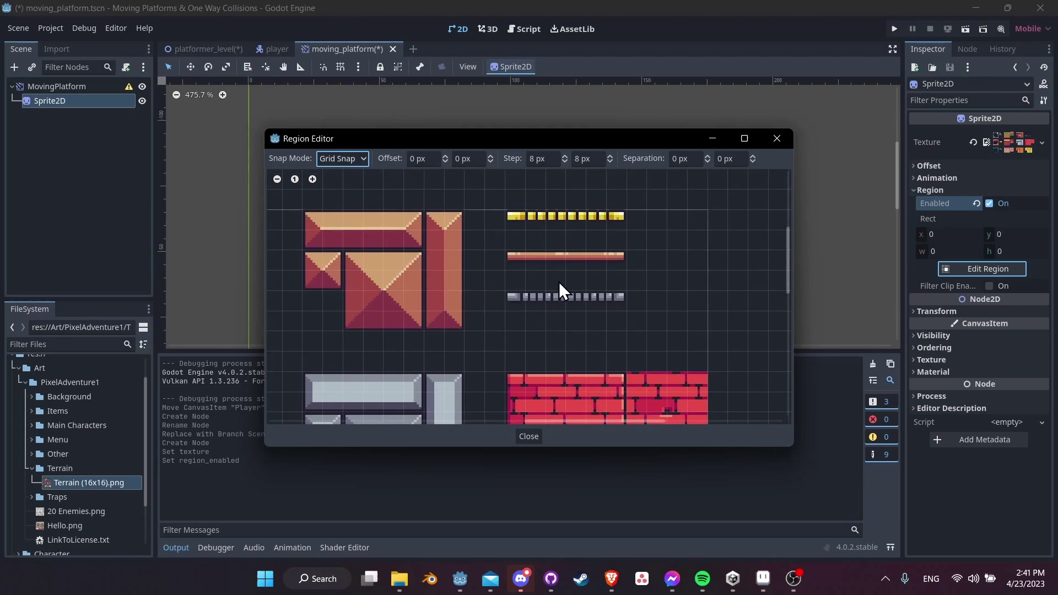
left_click_drag(511, 220, 622, 223)
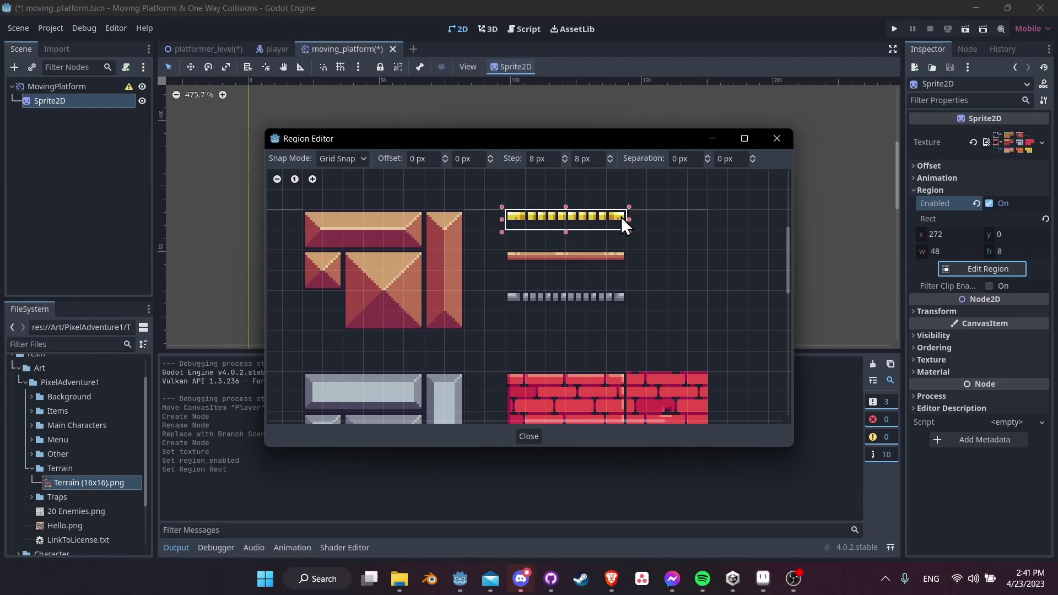
left_click(540, 158)
left_click(589, 157)
left_click(530, 435)
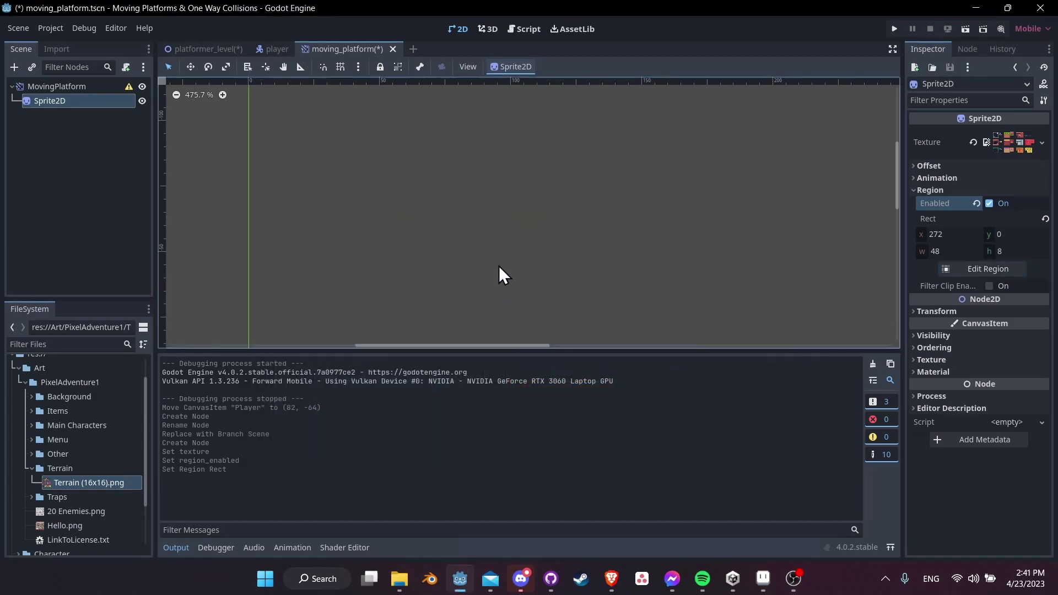
- Examine the cropped gold platform sprite at the scene origin in the 2D view
scroll(453, 278, "down", 5)
scroll(453, 277, "left", 3)
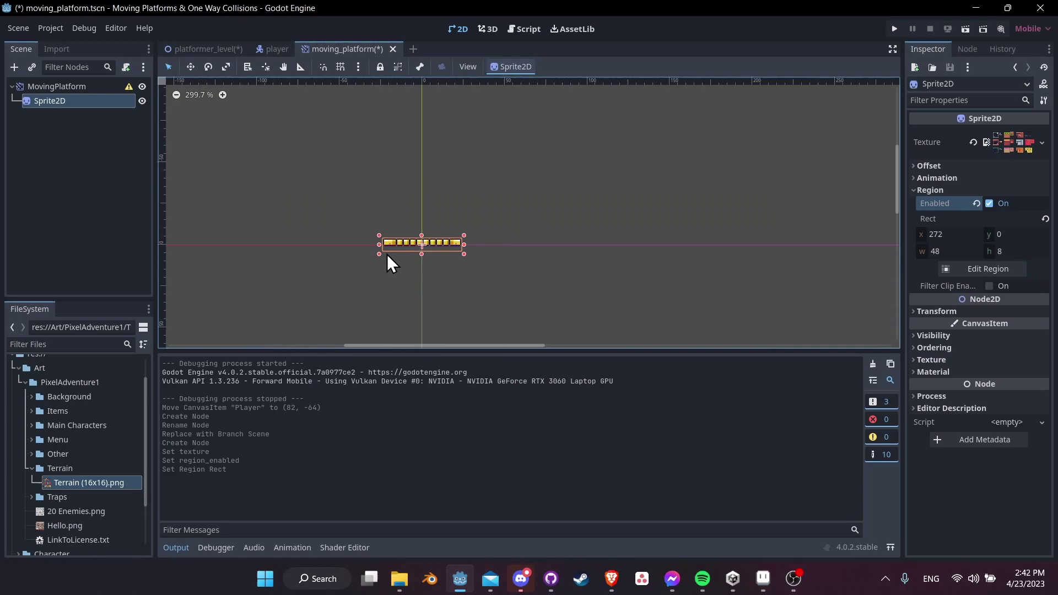
scroll(387, 253, "up", 2, "ctrl")
scroll(422, 250, "up", 2, "ctrl")
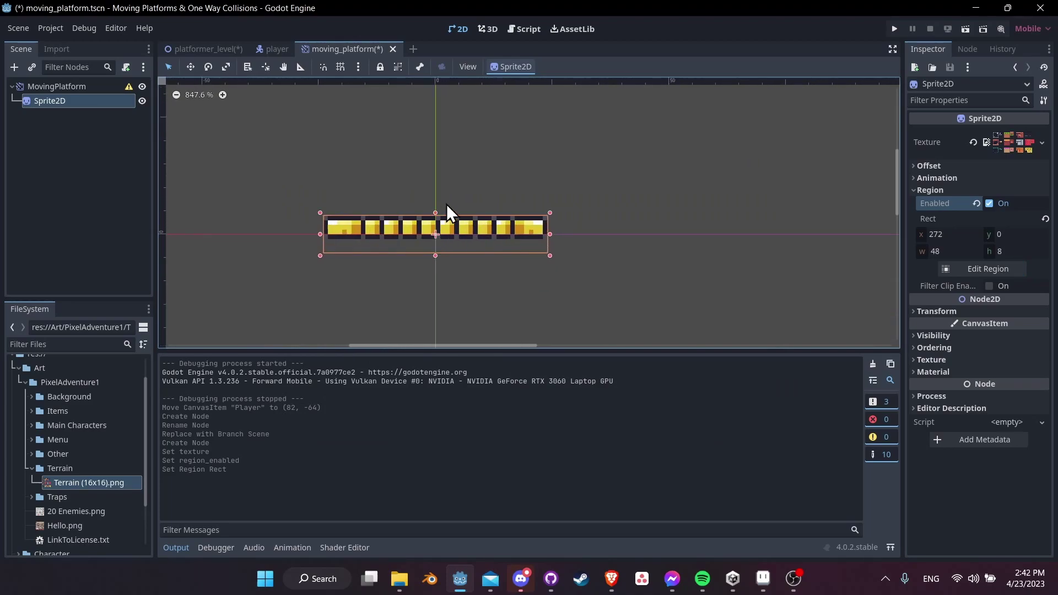
scroll(620, 207, "left", 1)
scroll(619, 207, "down", 1)
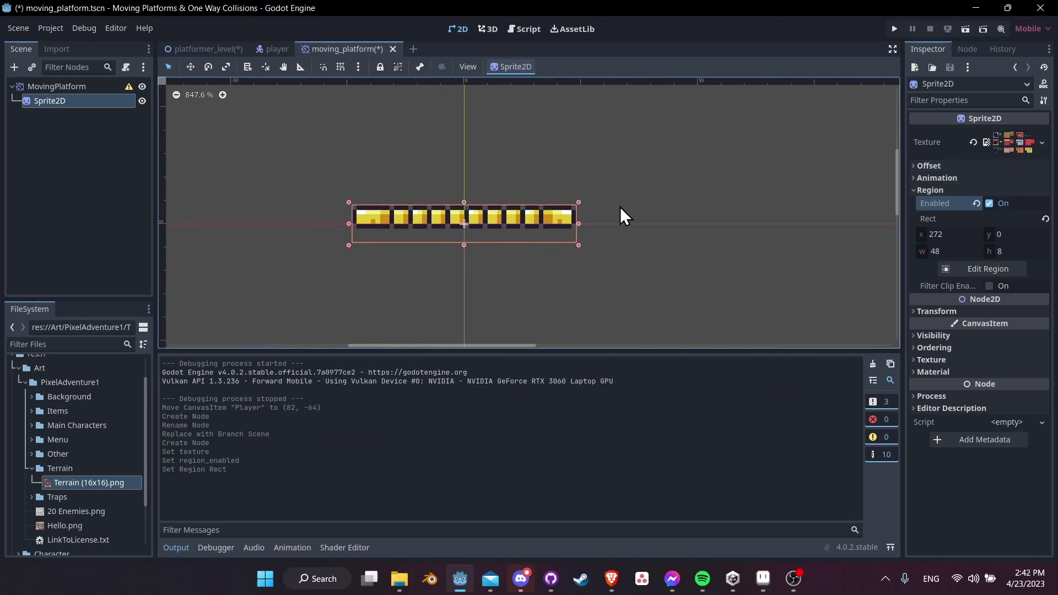
- Add a CollisionShape2D child node to the MovingPlatform root
left_click(620, 208)
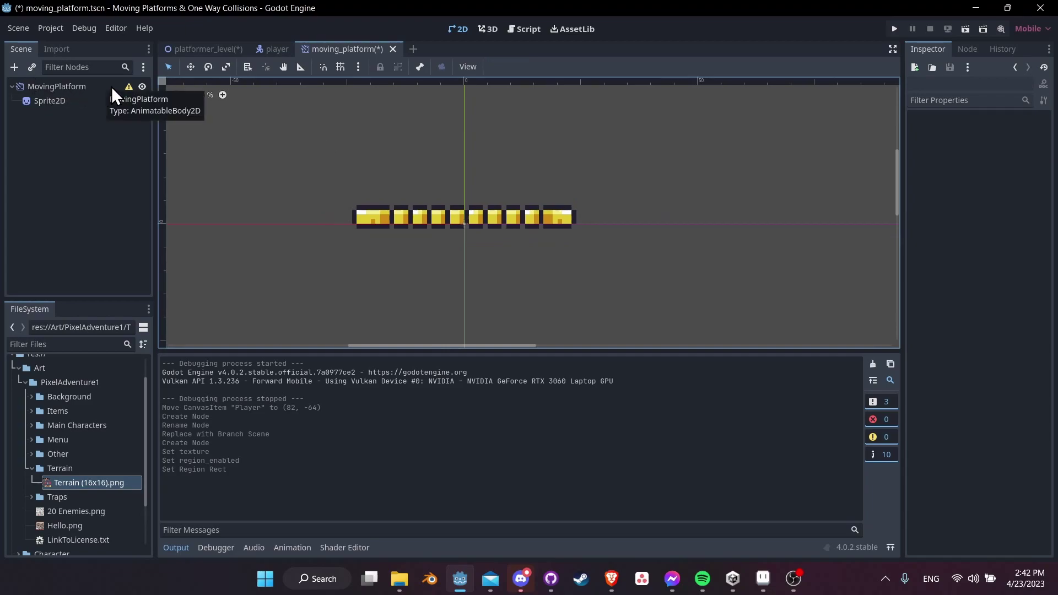
mouse_move(128, 88)
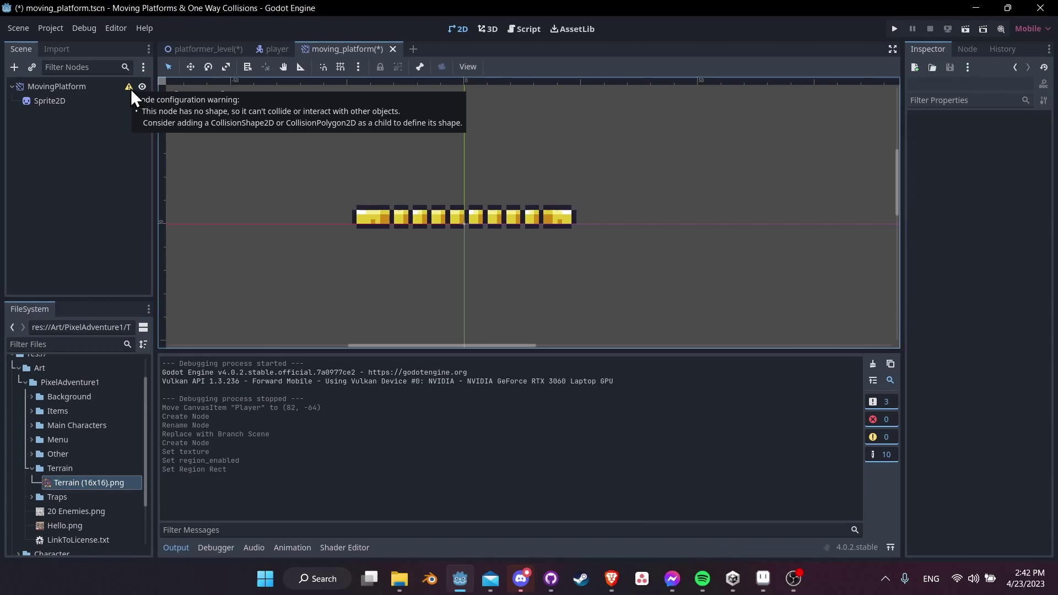
right_click(76, 86)
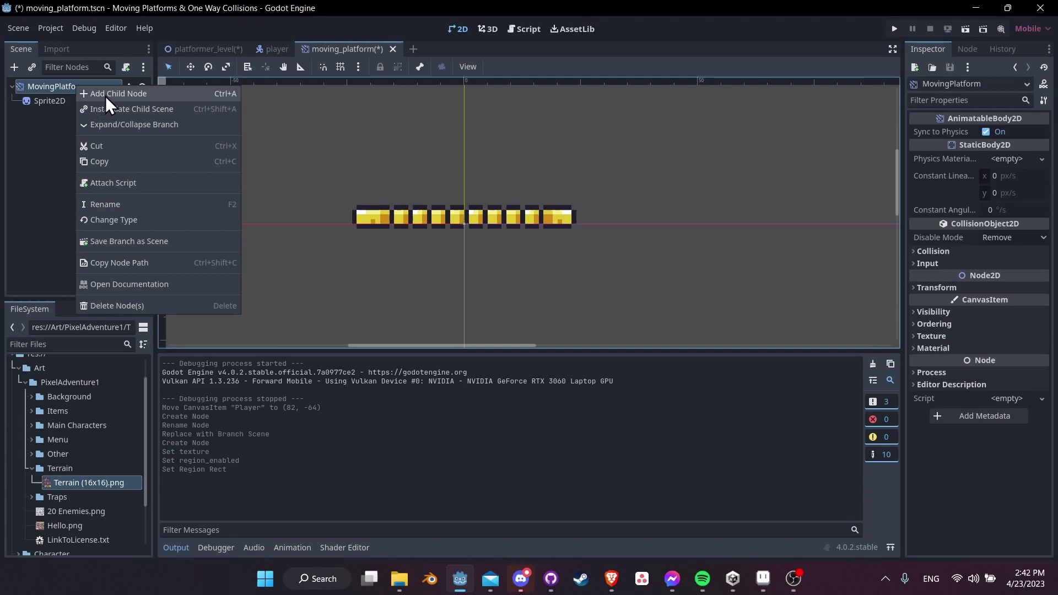
left_click(104, 96)
type("collision")
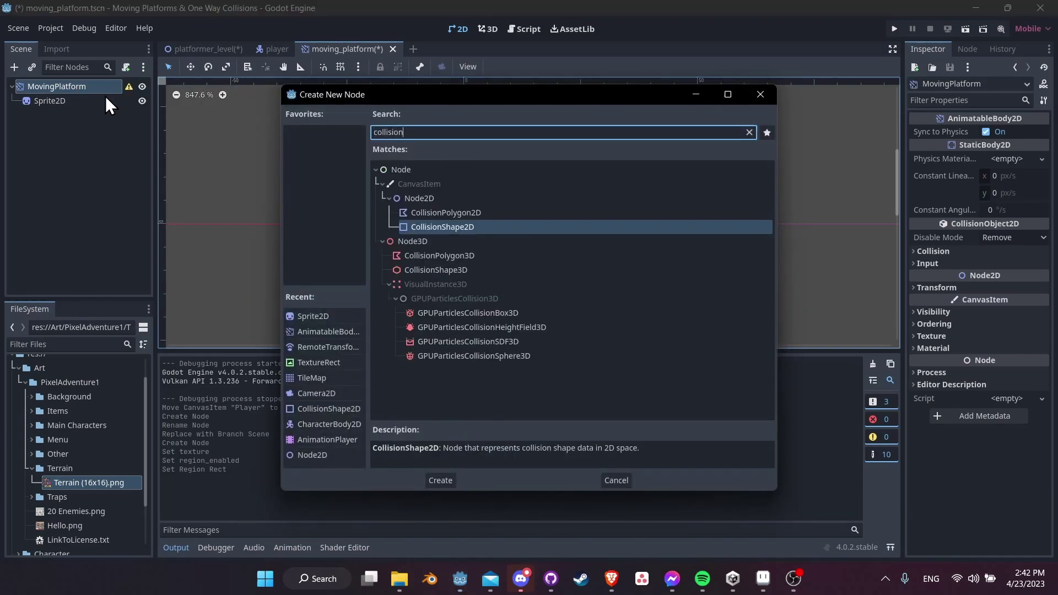
key("Return")
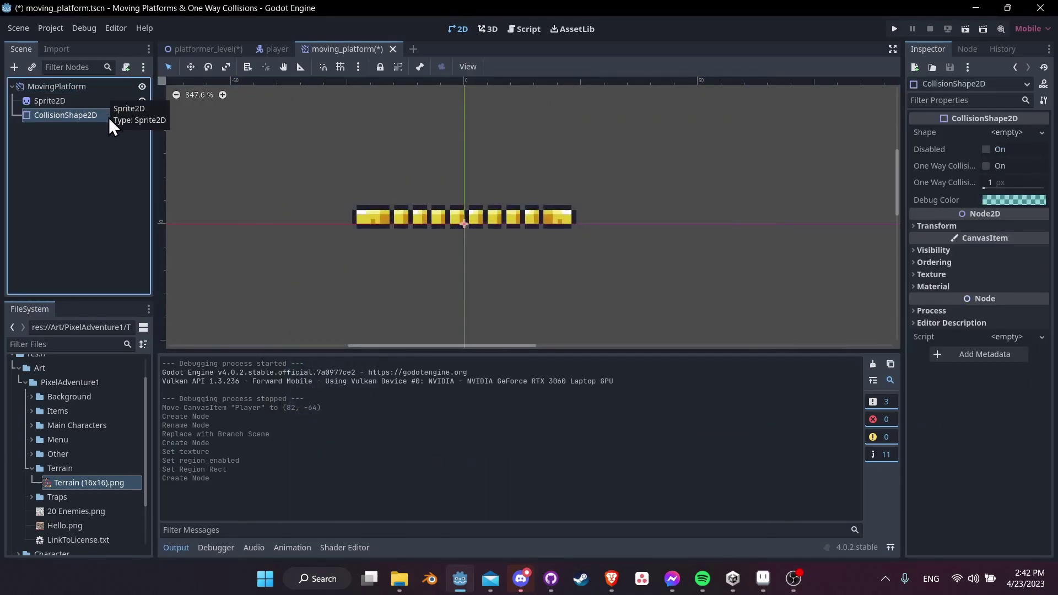
- Assign a new RectangleShape2D as the shape of the CollisionShape2D
left_click(108, 117)
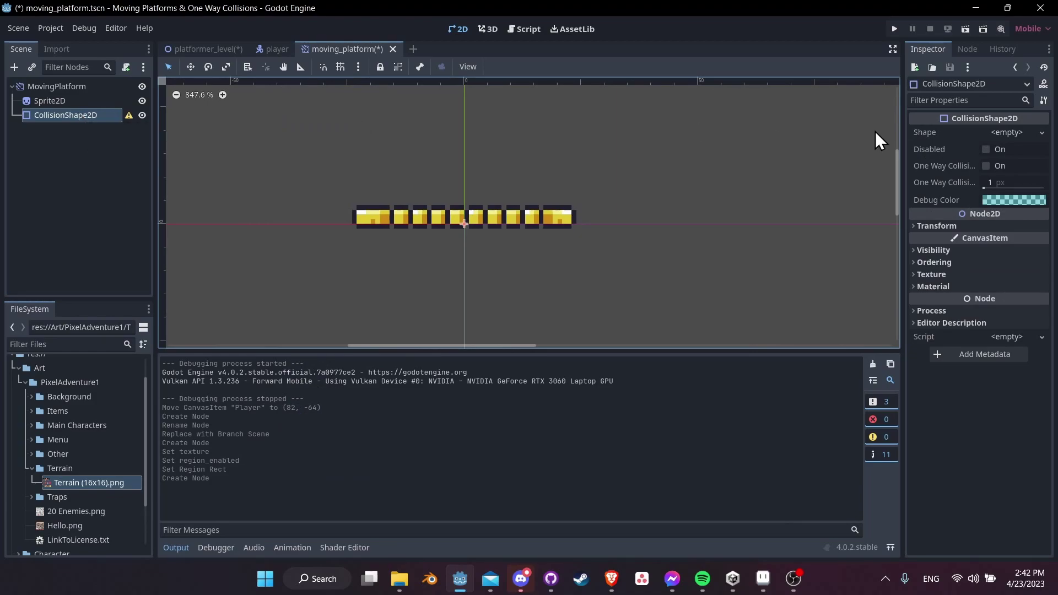
left_click(1030, 133)
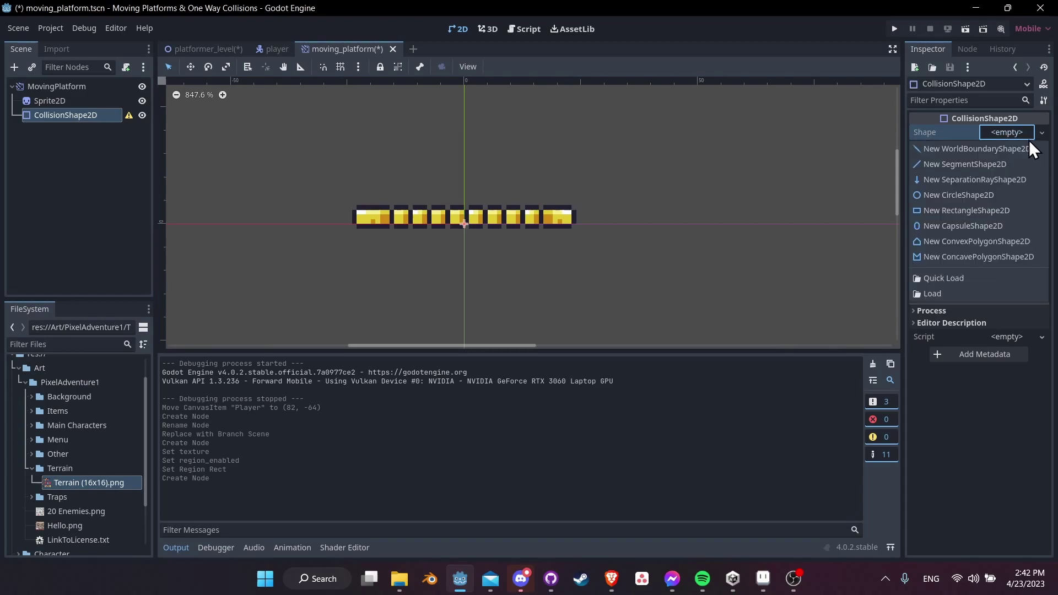
left_click(1009, 213)
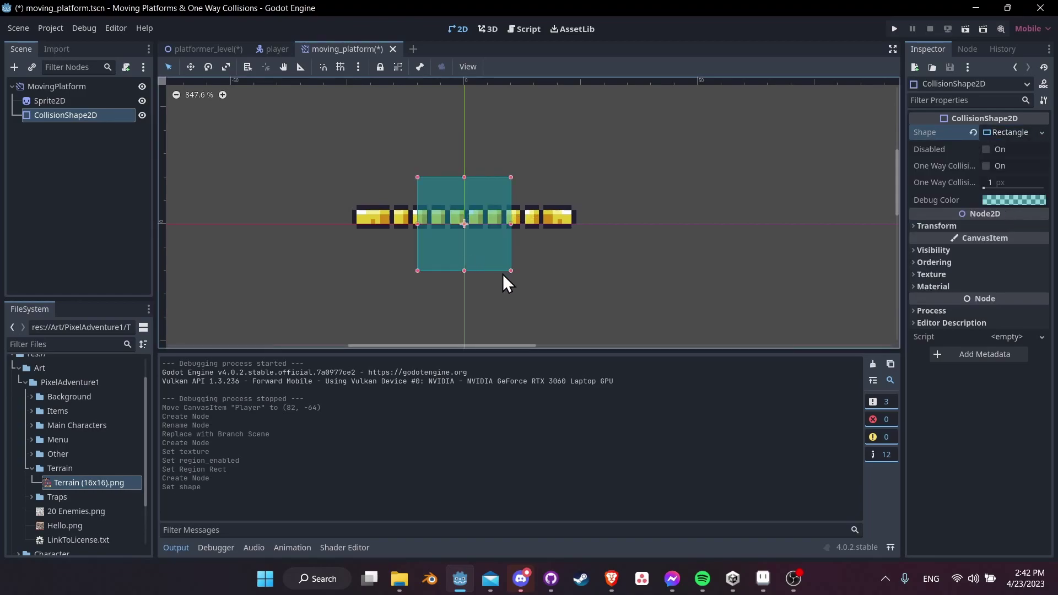
- Resize the rectangular collision shape to match the edges of the gold platform sprite and save the moving_platform scene
left_click_drag(512, 272, 579, 229)
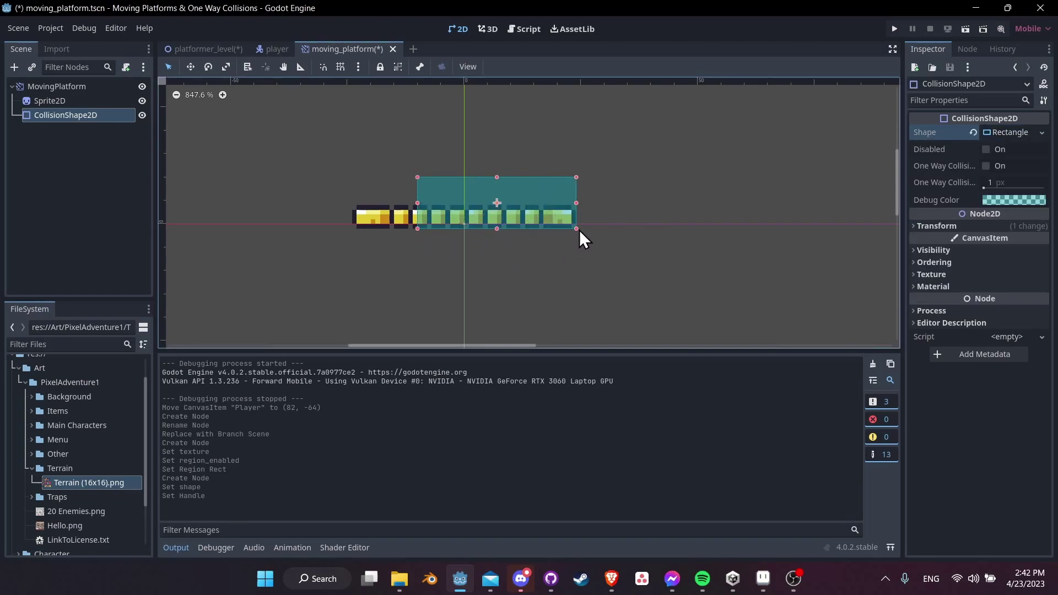
left_click_drag(418, 227, 352, 228)
left_click_drag(464, 177, 460, 191)
scroll(437, 198, "up", 4)
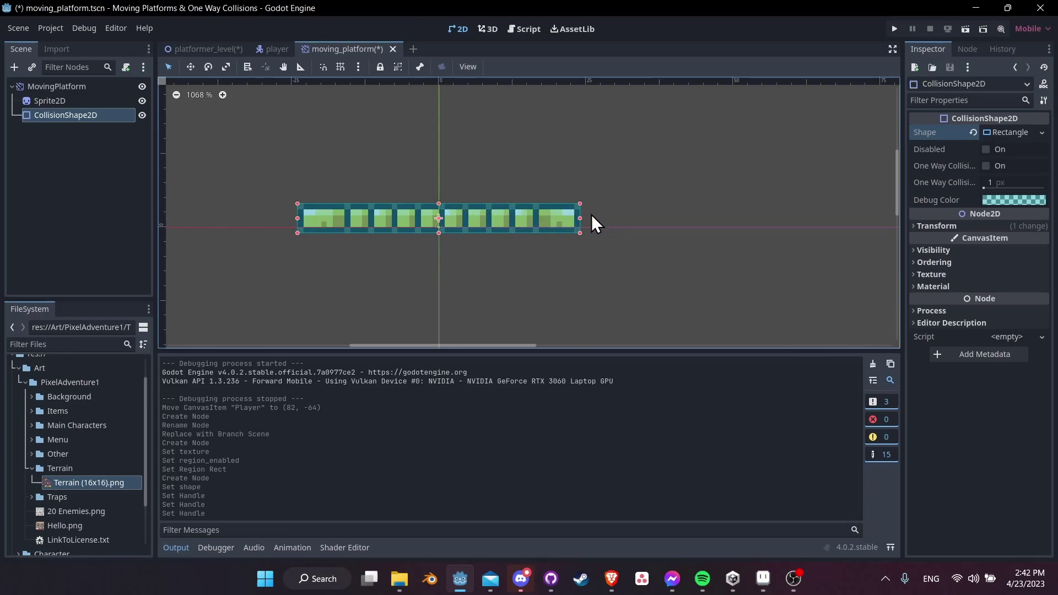
scroll(540, 237, "down", 8)
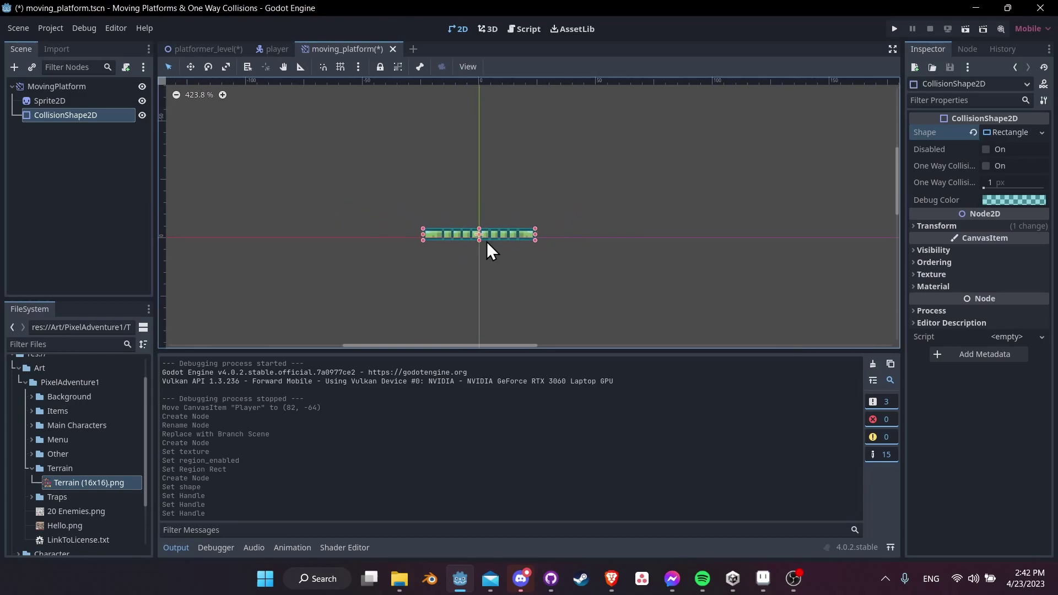
scroll(485, 243, "up", 2)
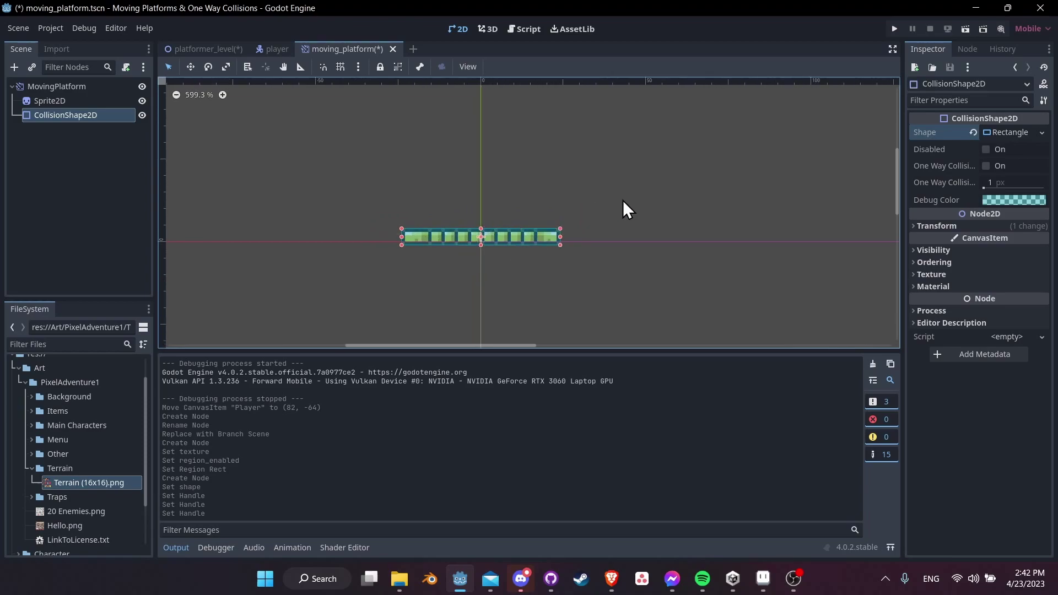
scroll(630, 210, "up", 2)
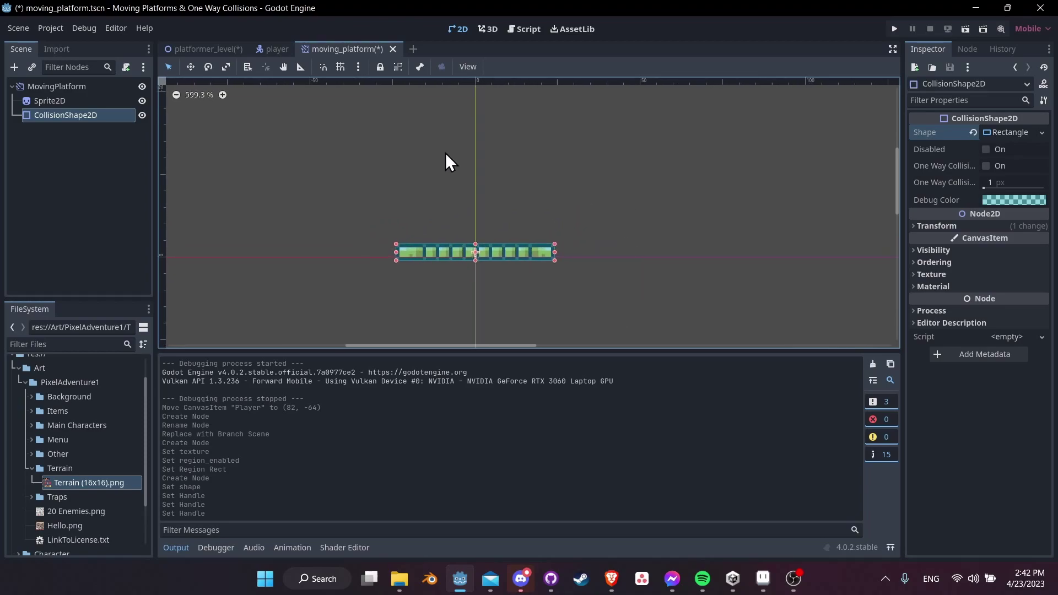
key("ctrl+s")
scroll(535, 239, "right", 2)
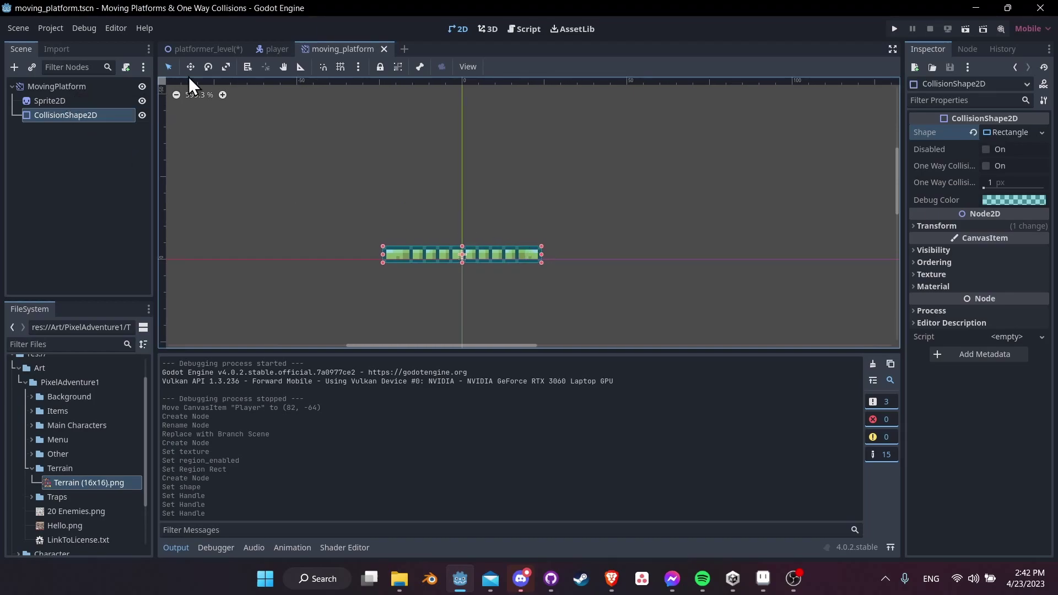
- In the platformer_level scene, move the MovingPlatform above the ground beyond the player, at about (248, -106), and save the level
left_click(220, 48)
key("ctrl+s")
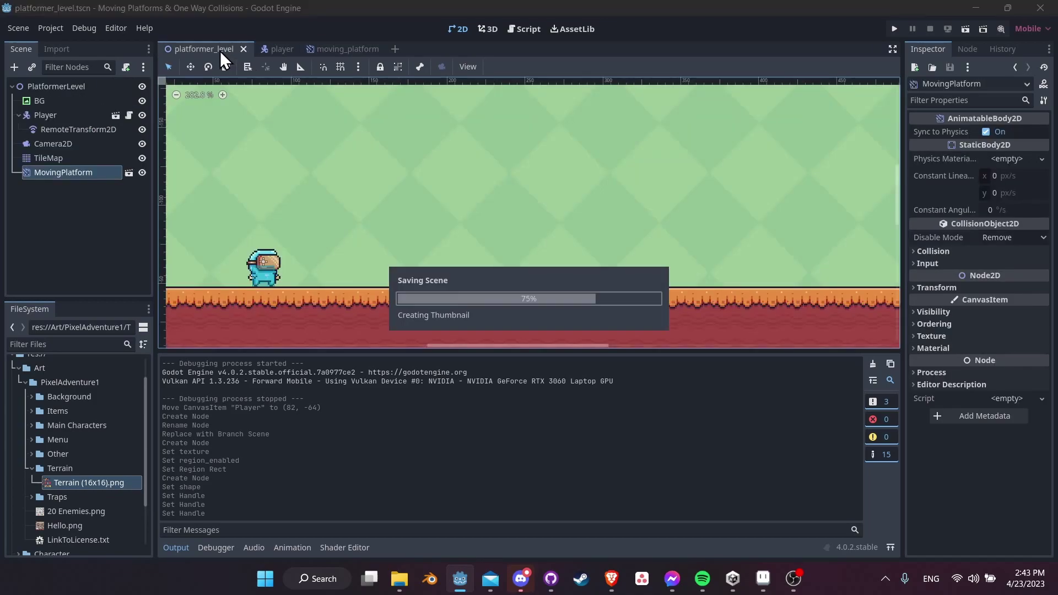
middle_click_drag(180, 231, 382, 203)
scroll(370, 269, "down", 1)
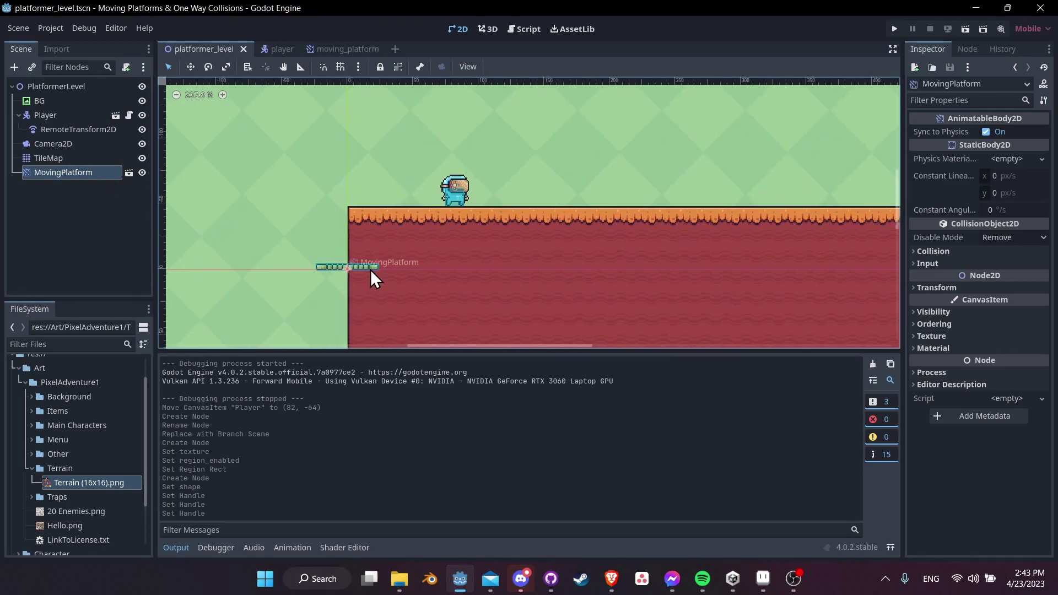
left_click_drag(369, 269, 717, 141)
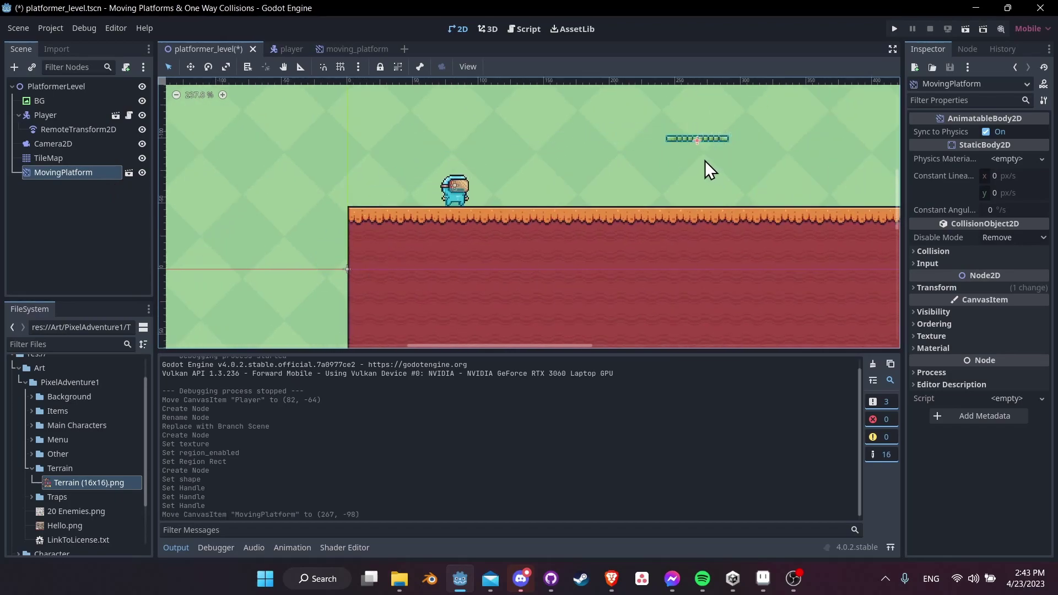
middle_click_drag(705, 160, 585, 227)
left_click_drag(592, 203, 567, 192)
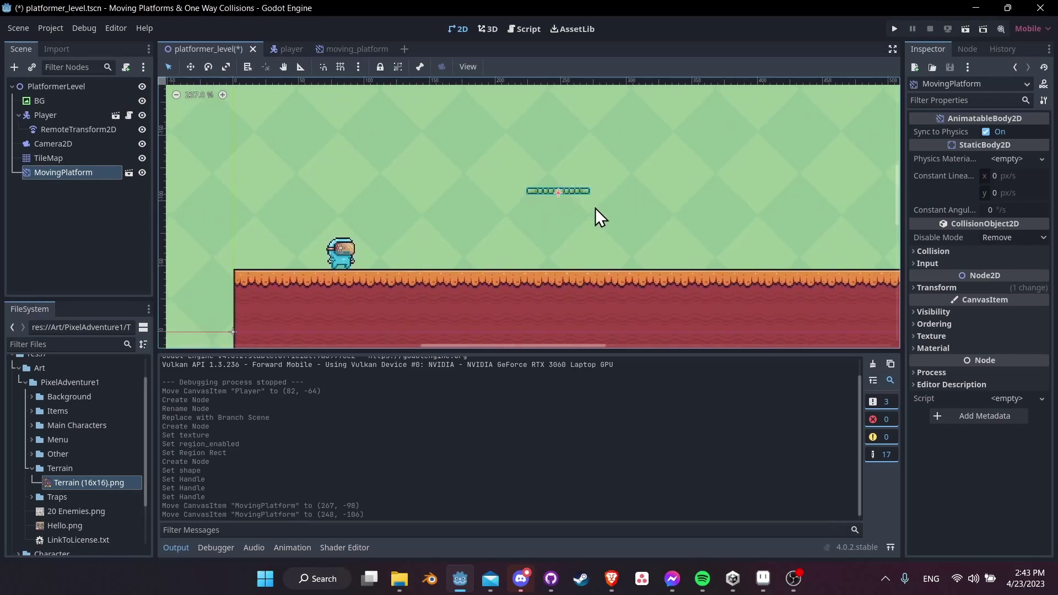
key("ctrl+s")
- Run the project to test the player jumping onto the platform from the ground, stop the game and save
left_click(894, 29)
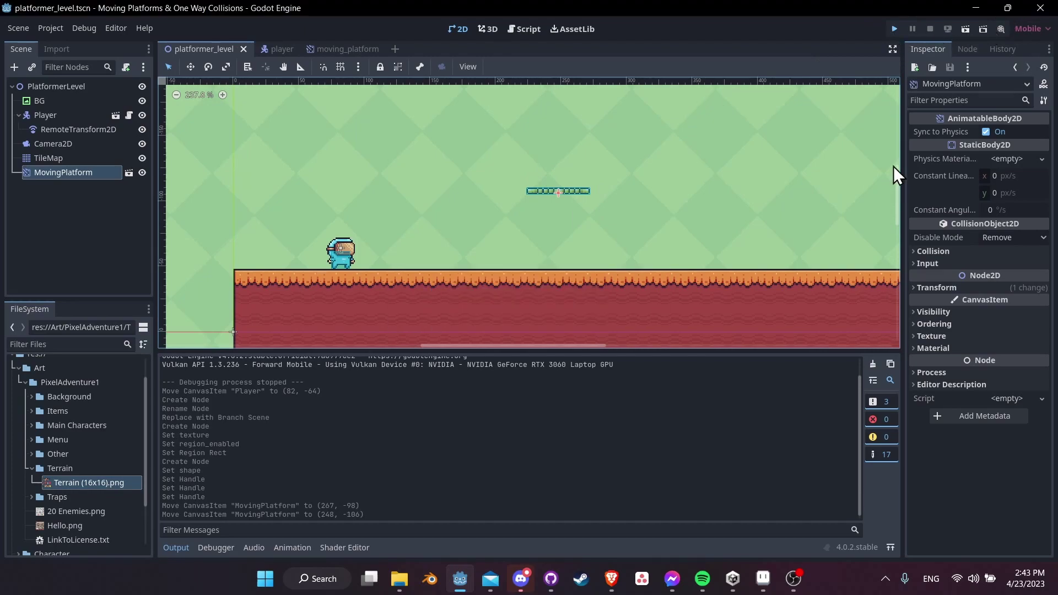
left_click(894, 29)
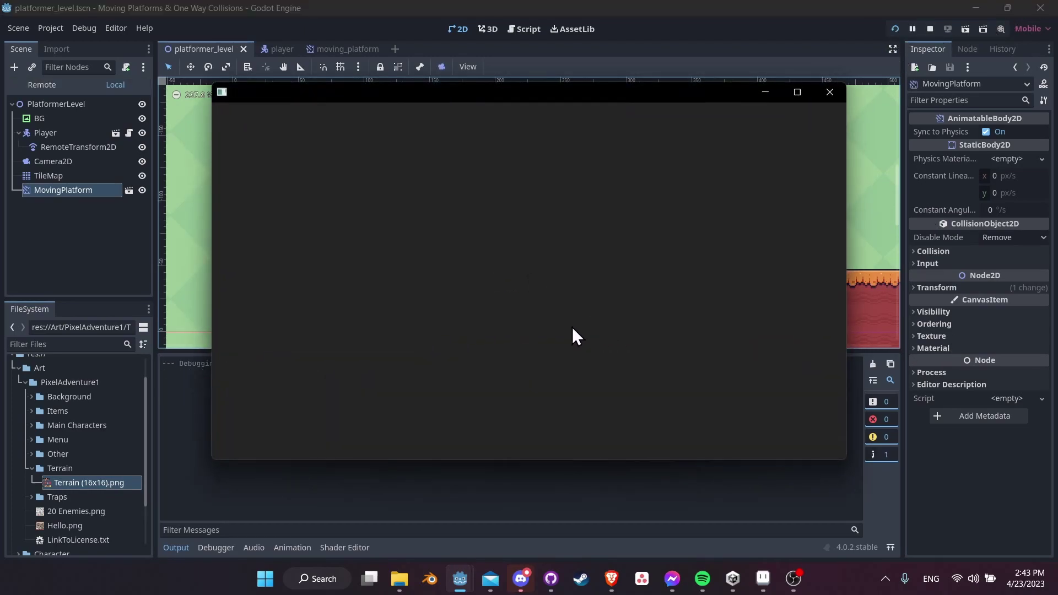
key("Right")
key("space")
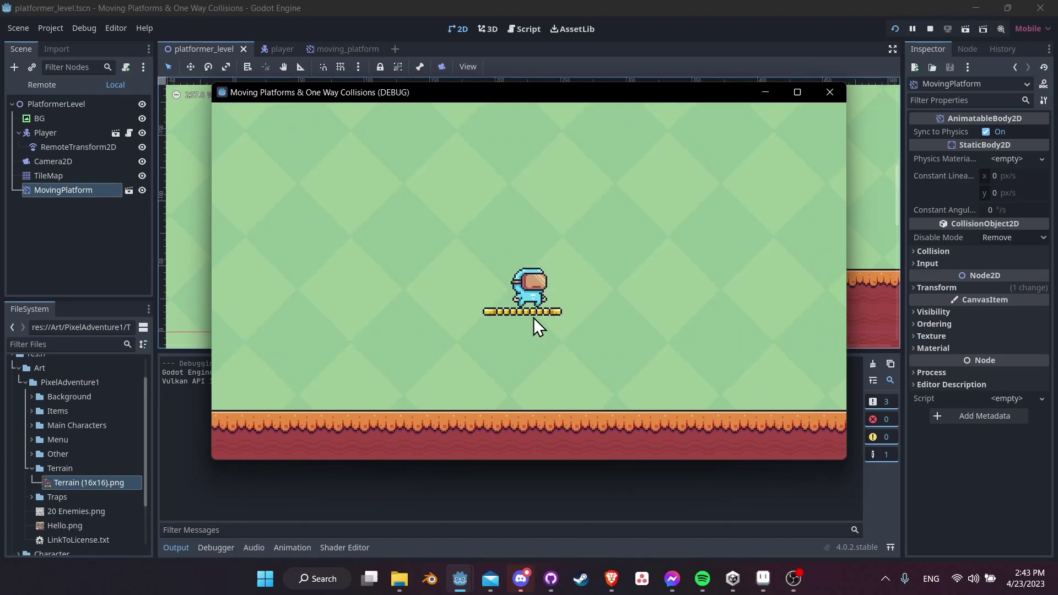
key("space")
key("space")
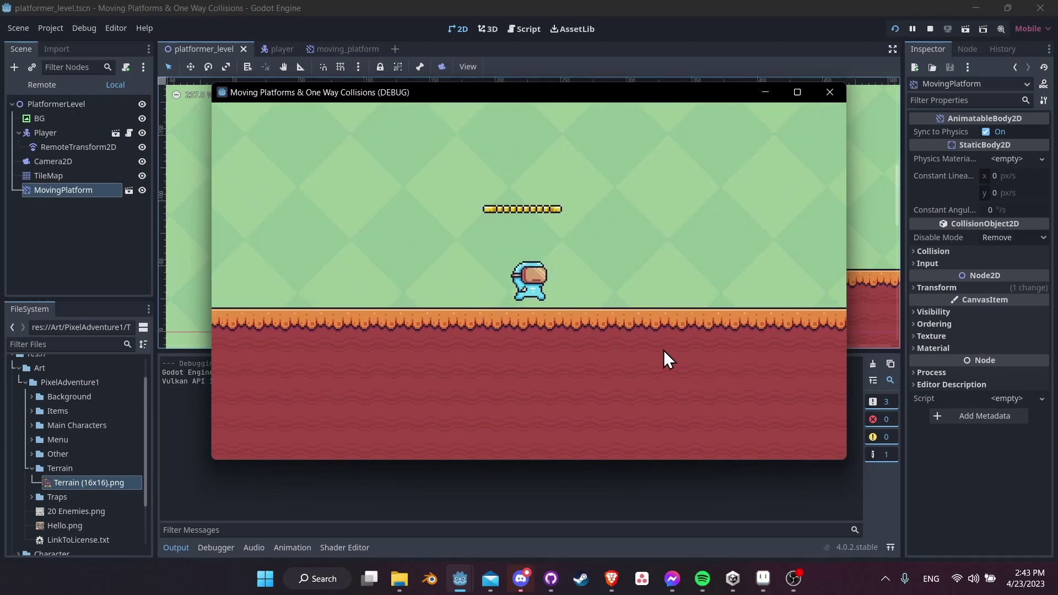
key("F8")
key("ctrl+s")
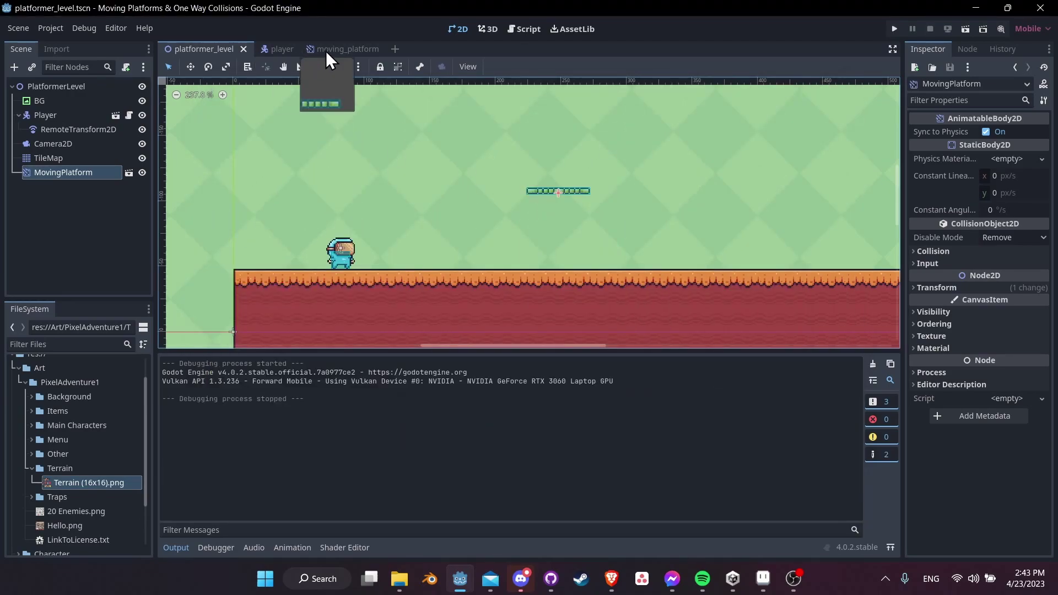
- In the moving_platform scene, add an AnimationPlayer child node to the MovingPlatform root
left_click(325, 51)
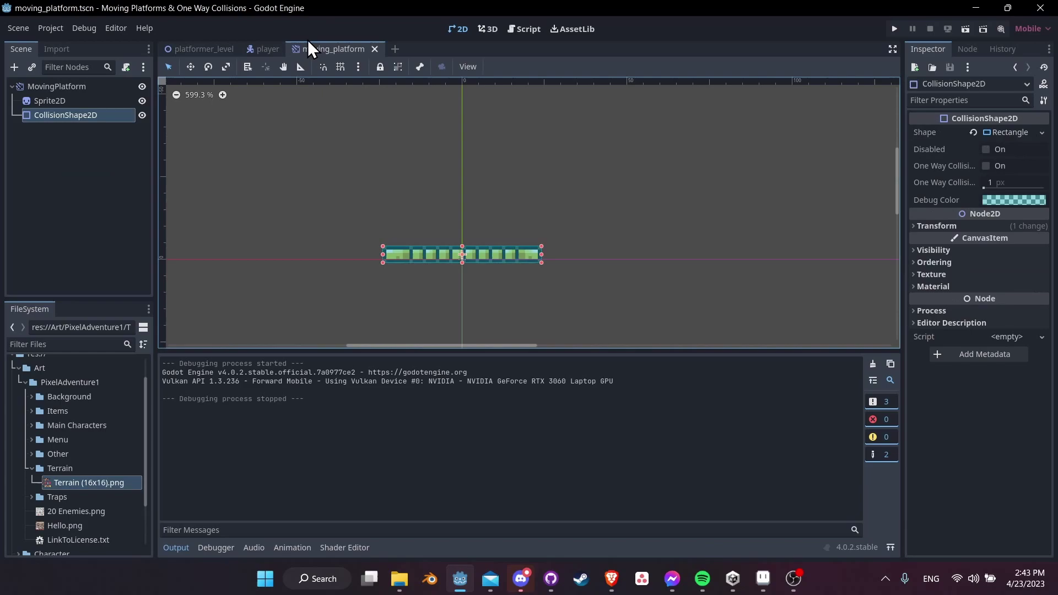
right_click(54, 87)
left_click(94, 96)
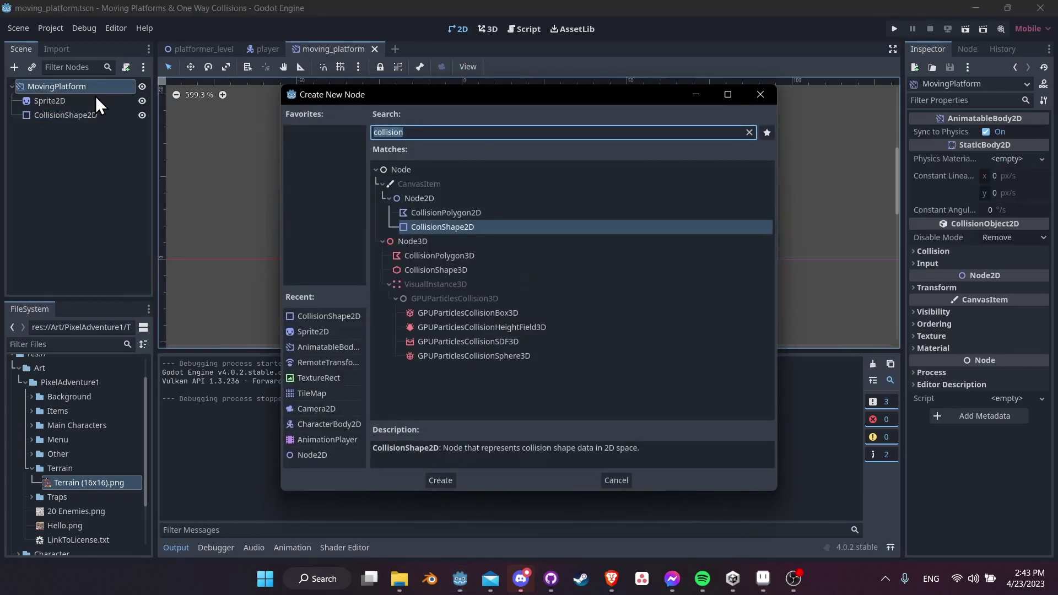
type("animationplayer")
key("Return")
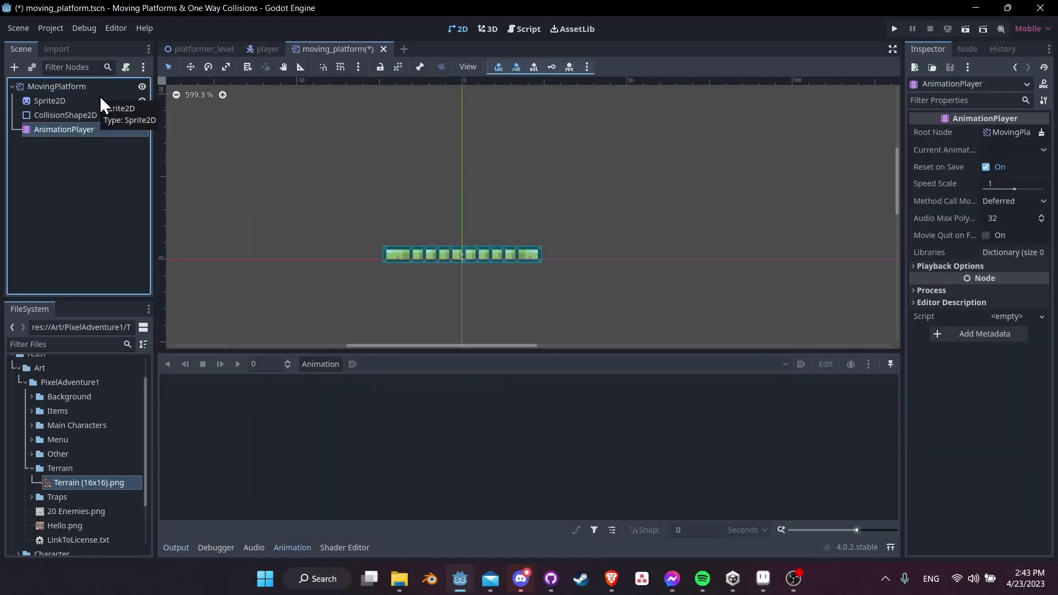
- Create a new animation named move_loop in the AnimationPlayer
left_click(339, 365)
left_click(340, 382)
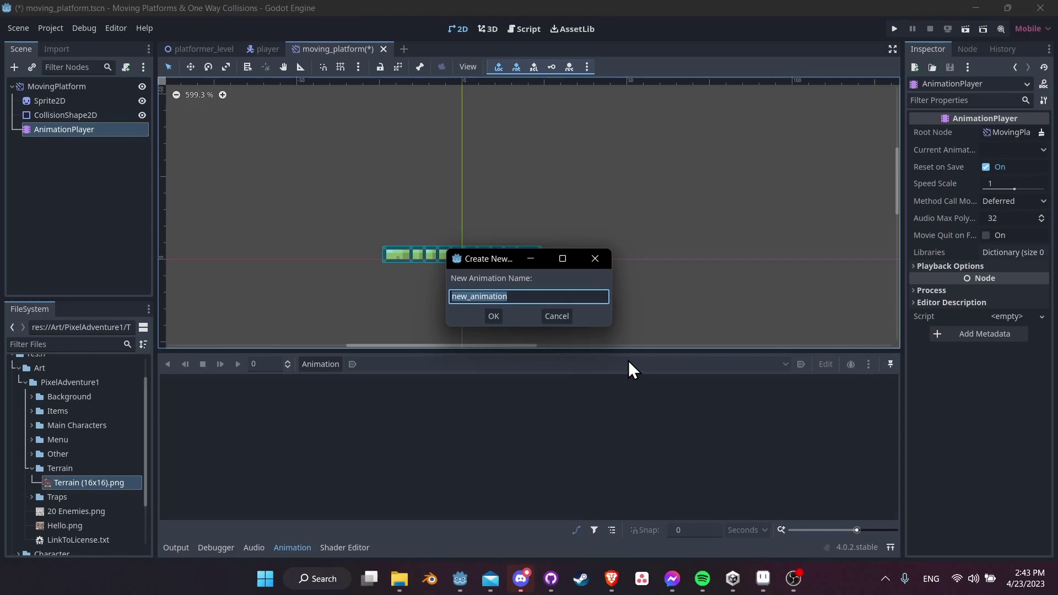
type("move_loop")
key("Return")
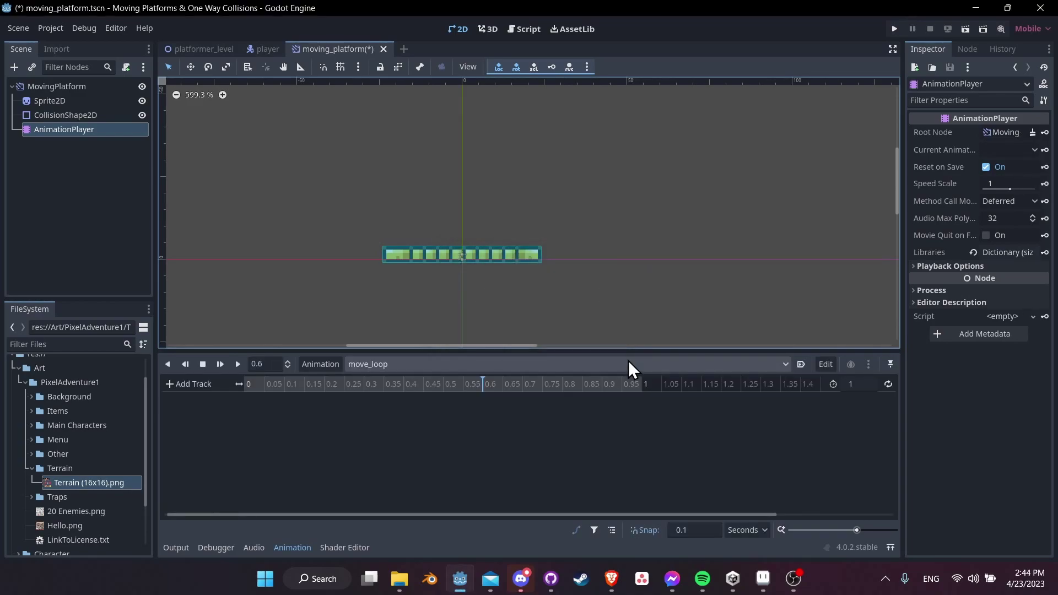
- Set the length of the move_loop animation to 2 seconds
scroll(546, 292, "down", 1)
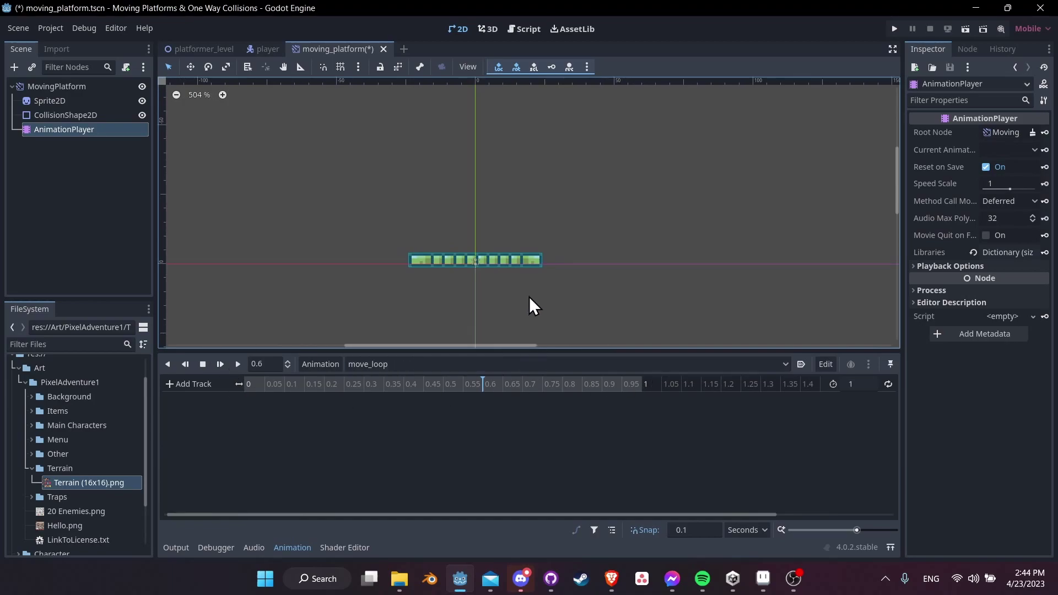
scroll(529, 297, "down", 1)
scroll(614, 247, "down", 2)
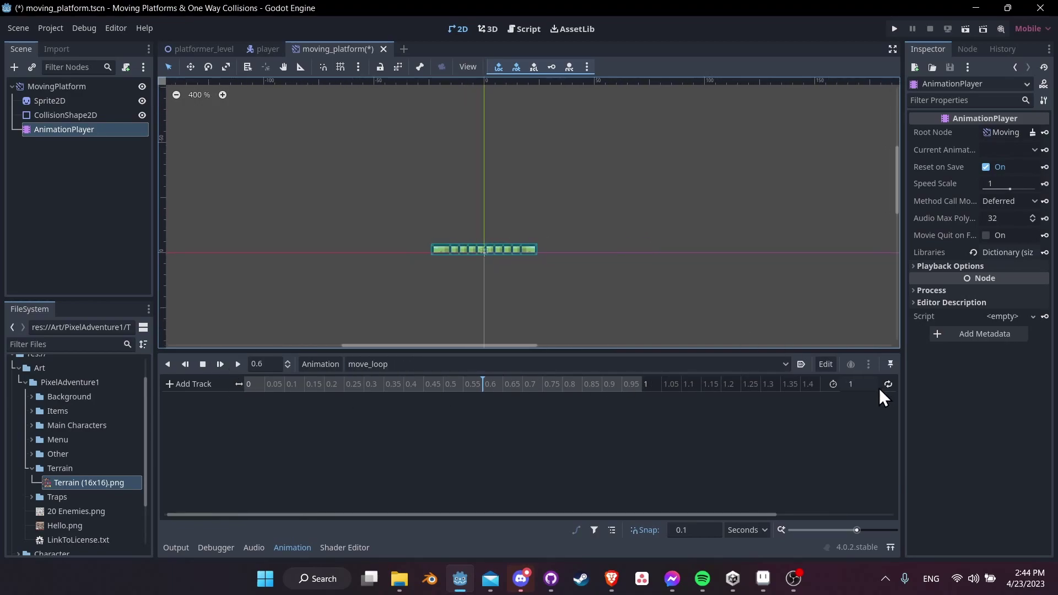
left_click(859, 385)
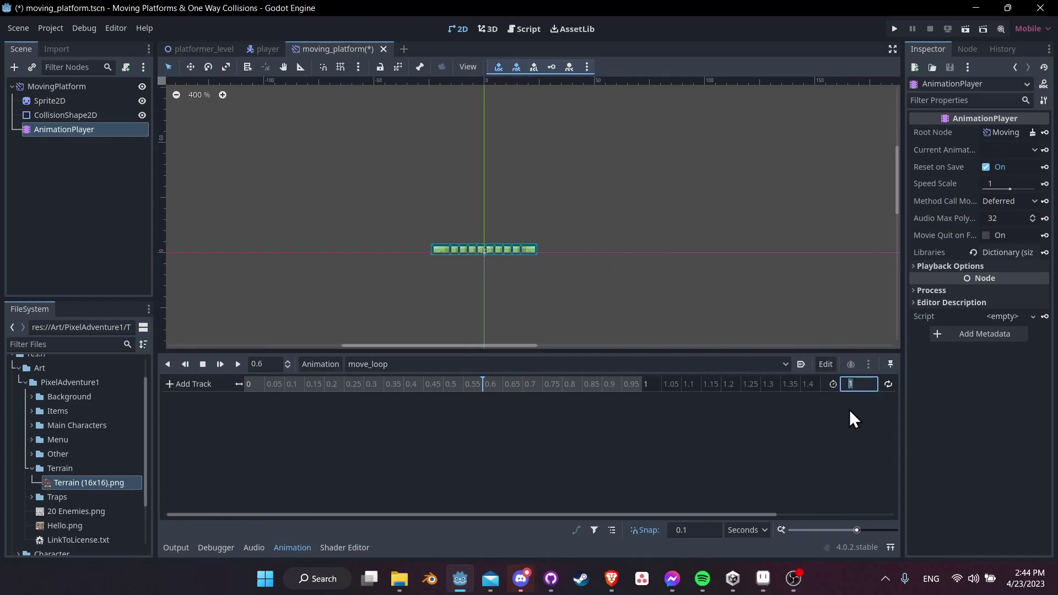
type("2")
key("Return")
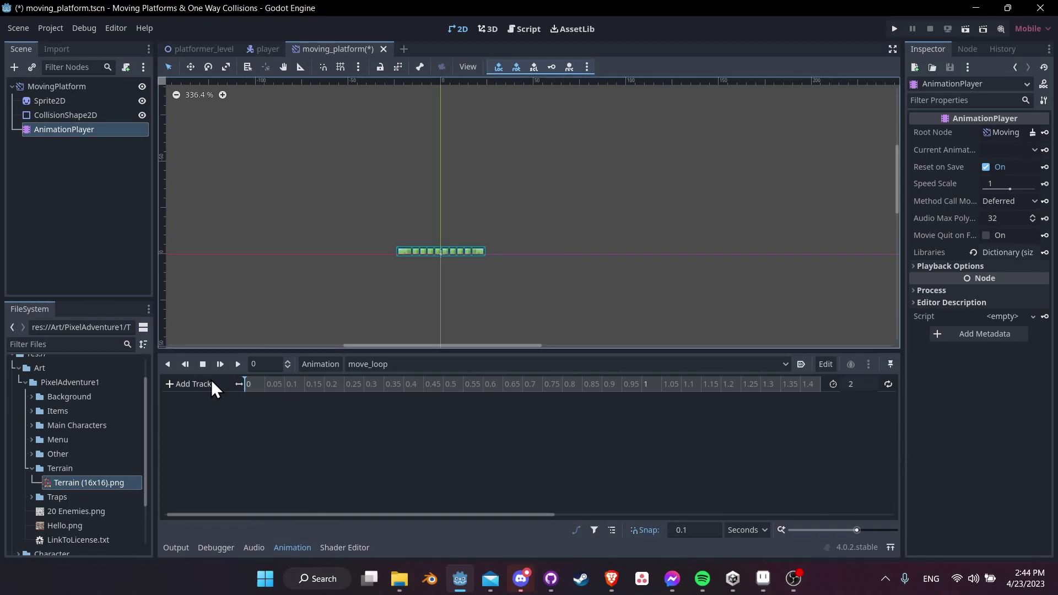
- Add a property track to move_loop that animates the position of the MovingPlatform node
left_click(184, 386)
left_click(195, 401)
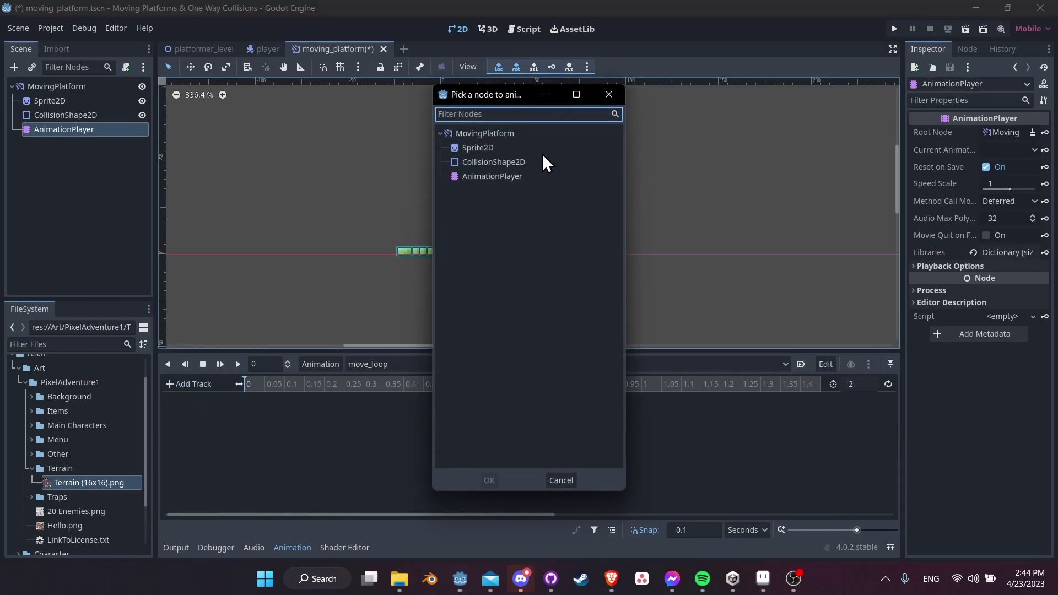
double_click(508, 135)
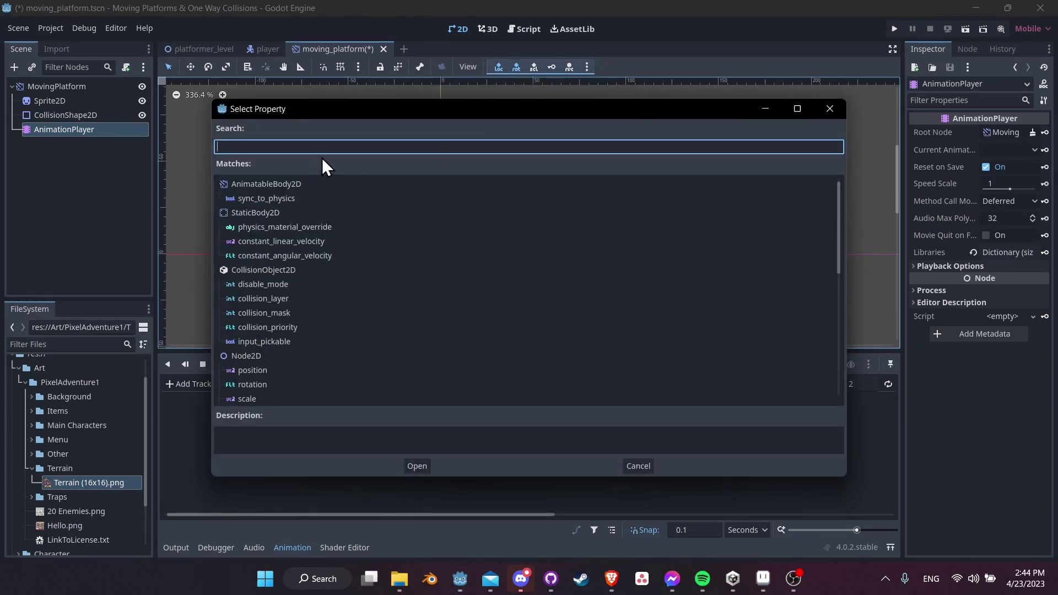
type("position")
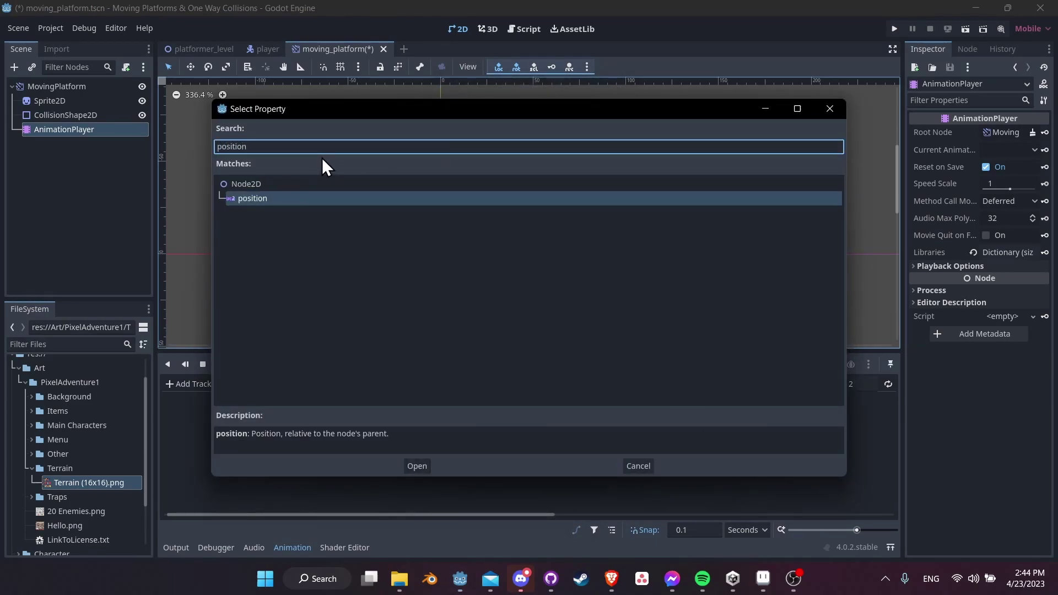
left_click(417, 465)
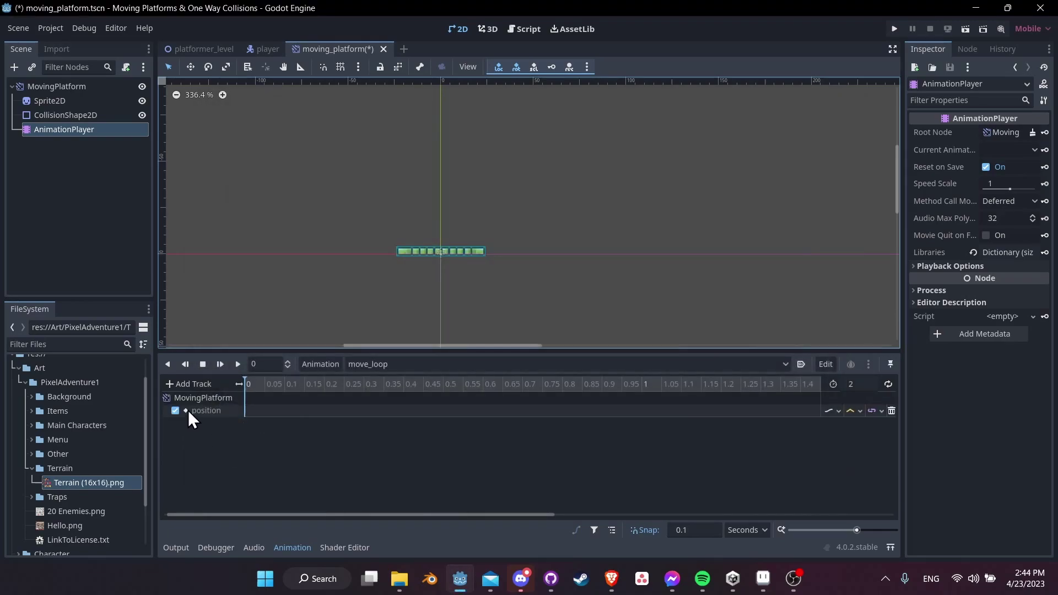
- Insert keys on the MovingPlatform position track at 0 and 1 second
right_click(246, 411)
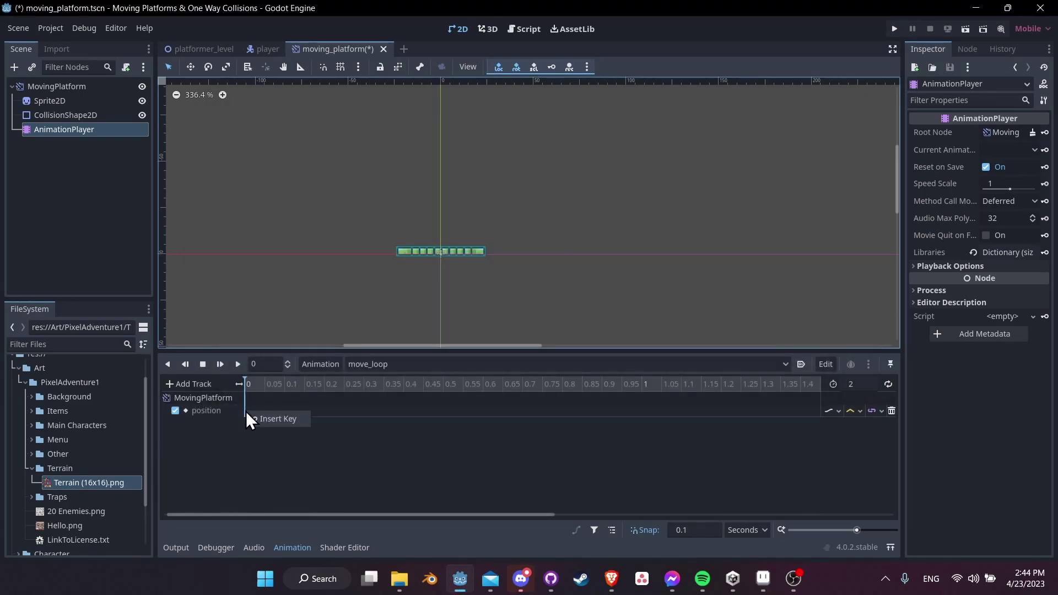
left_click(257, 422)
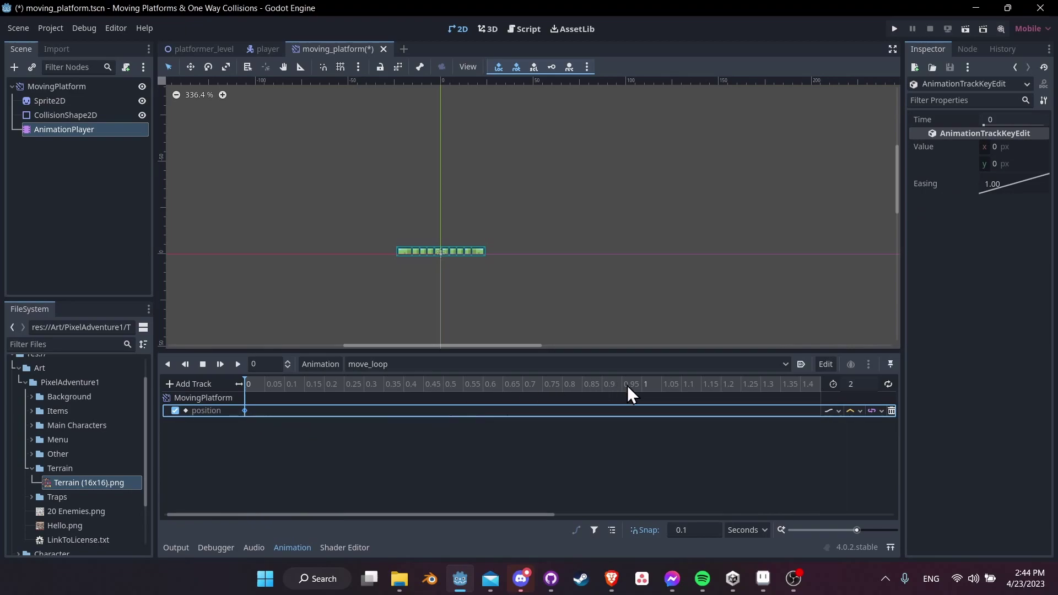
left_click(642, 384)
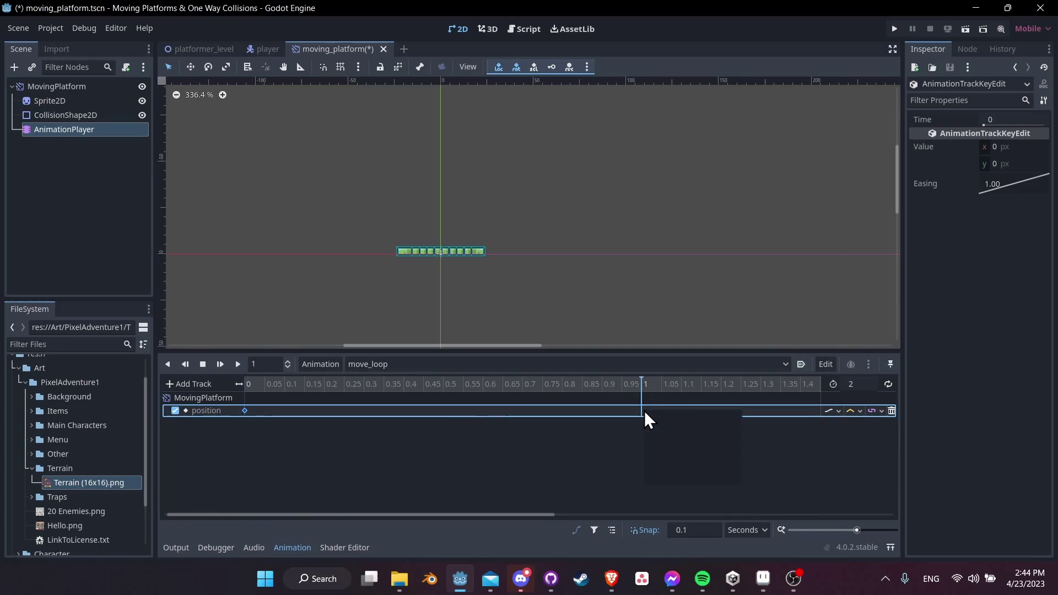
right_click(643, 411)
left_click(655, 423)
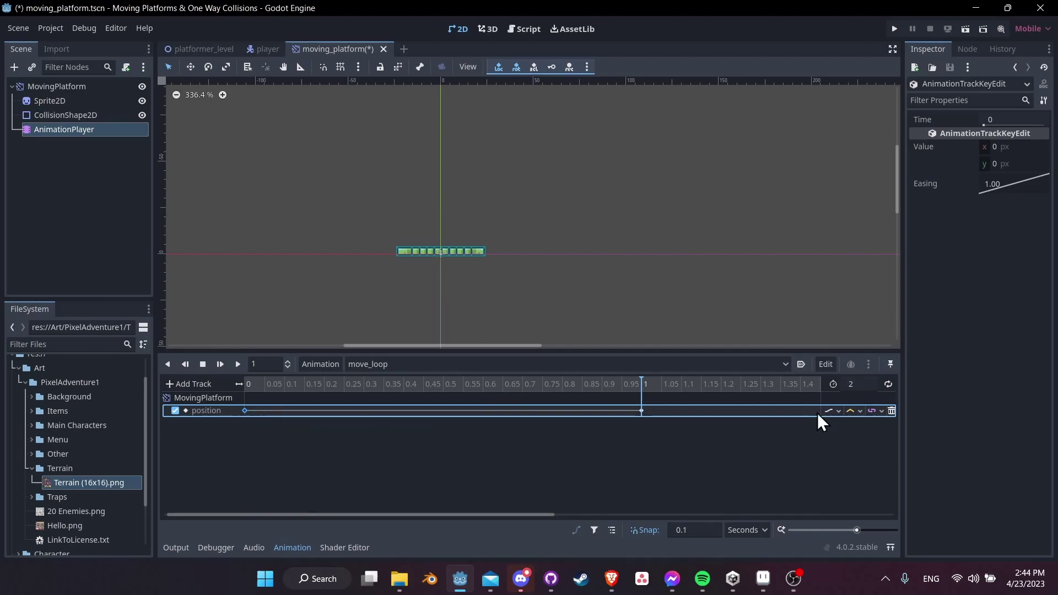
- Move the MovingPlatform root horizontally to about x 132, y 1 px and key that position at 1 second
scroll(733, 288, "down", 1)
scroll(733, 298, "down", 1)
middle_click_drag(733, 298, 613, 288)
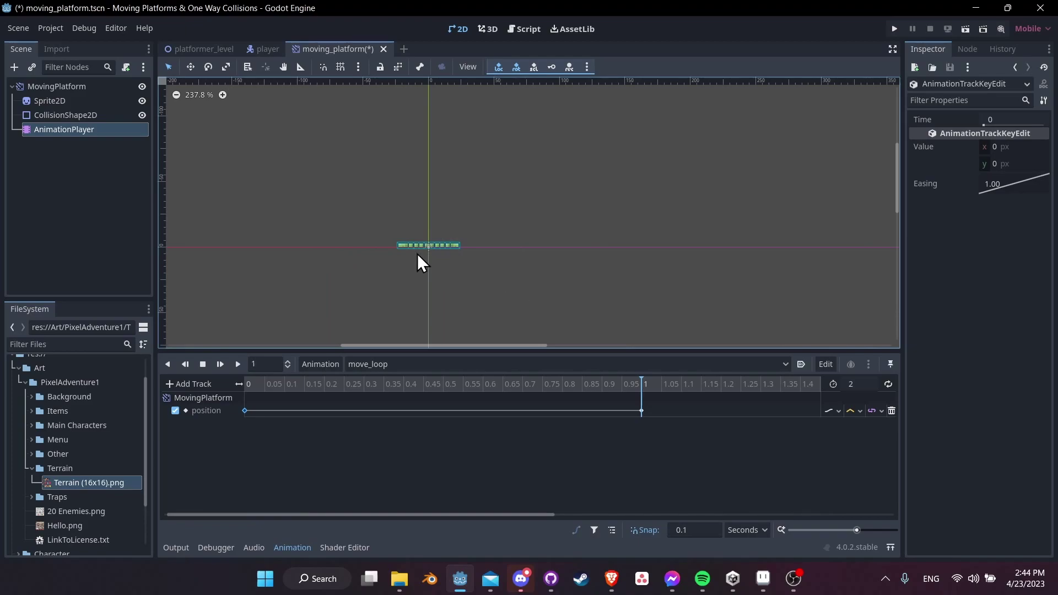
scroll(490, 237, "up", 2)
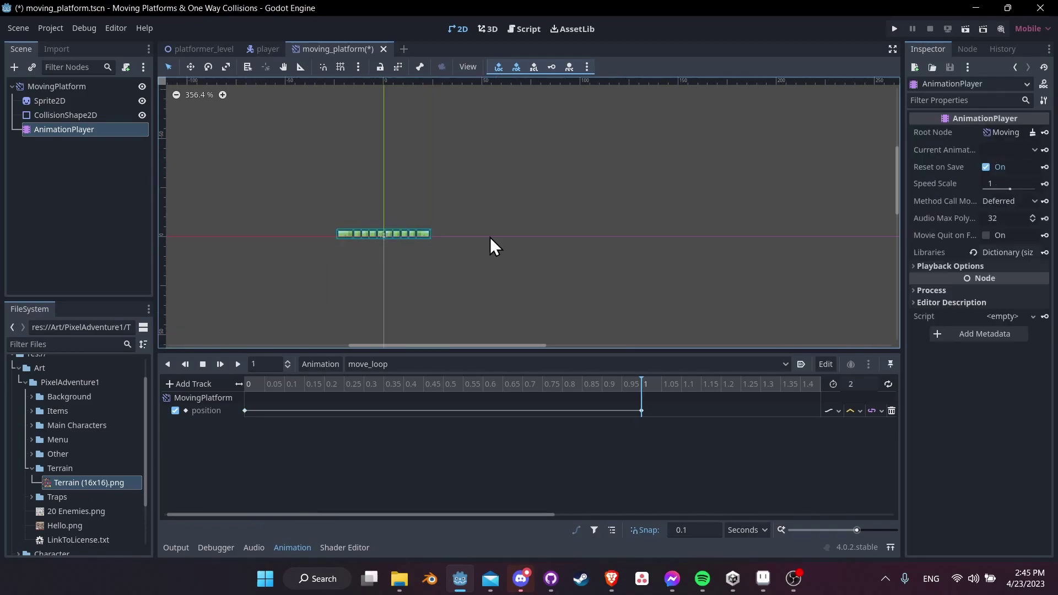
left_click(95, 86)
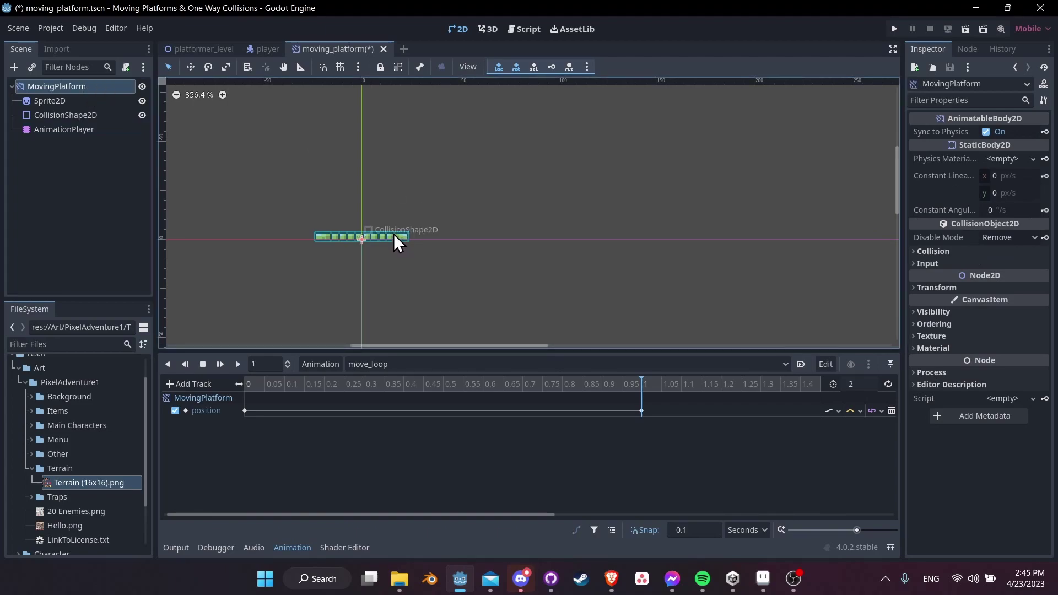
left_click(396, 68)
left_click_drag(384, 239, 643, 240)
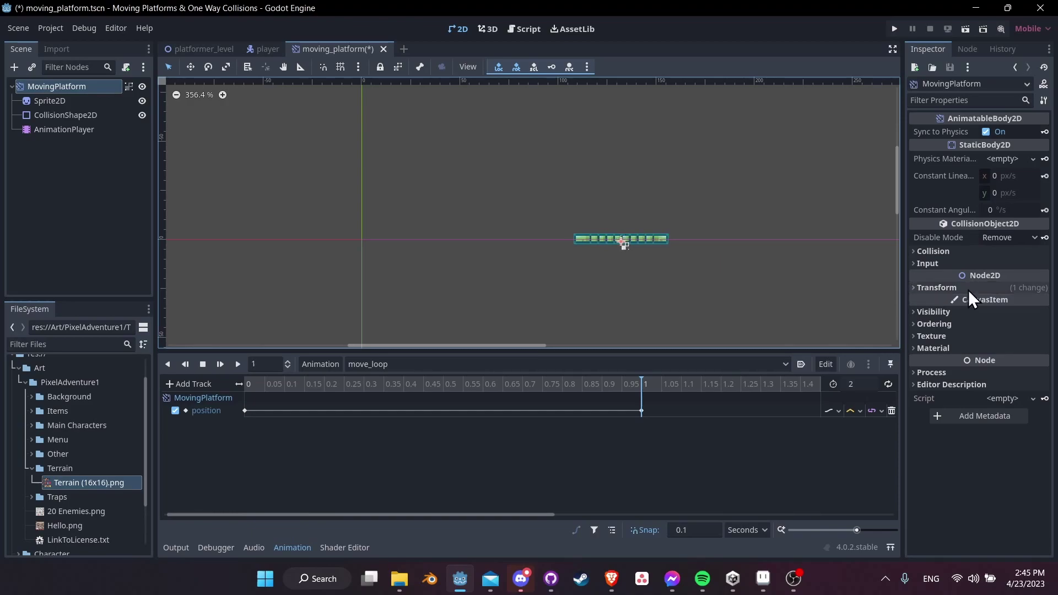
left_click(950, 288)
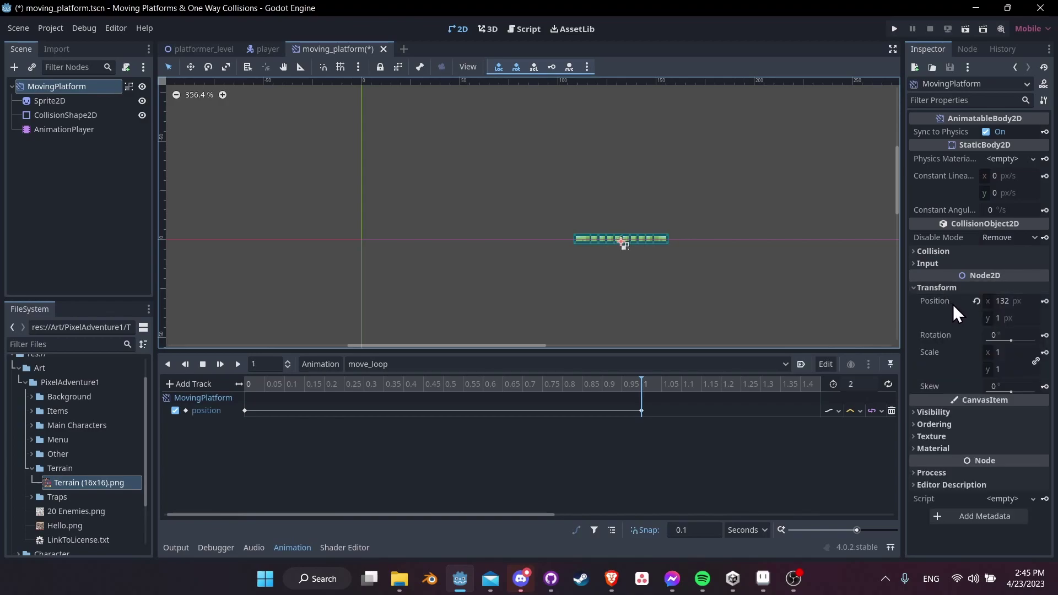
left_click(1046, 302)
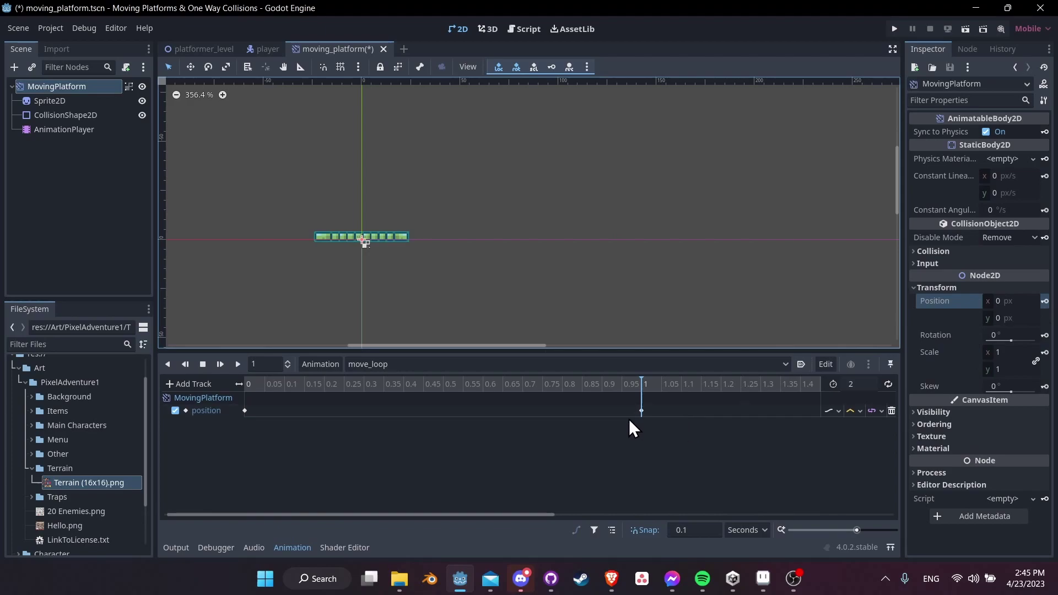
- Check the values of the position keys at 1 and 0 seconds and play back the animation
left_click(642, 411)
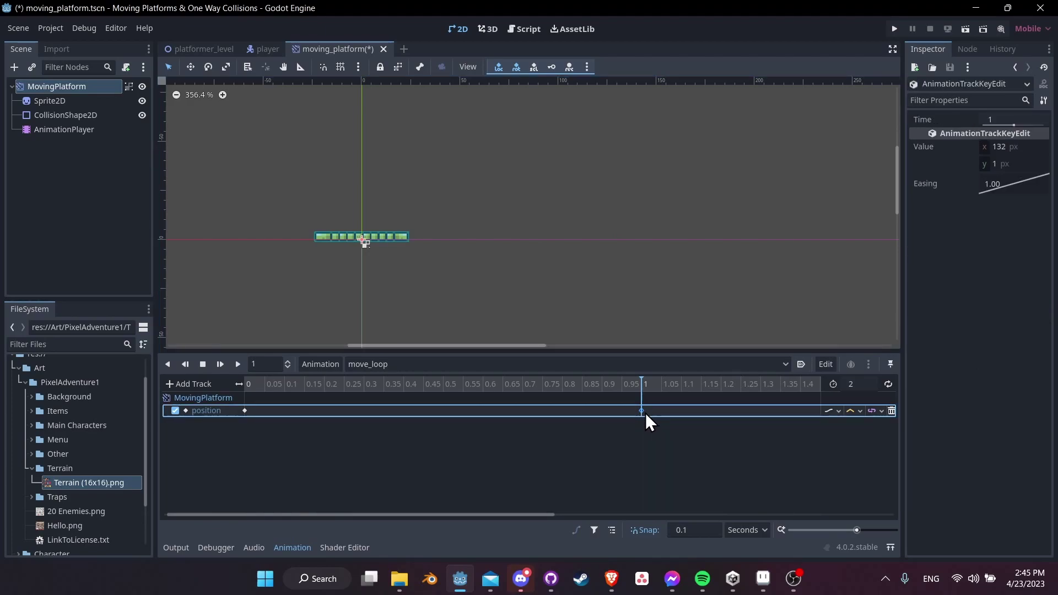
left_click(245, 411)
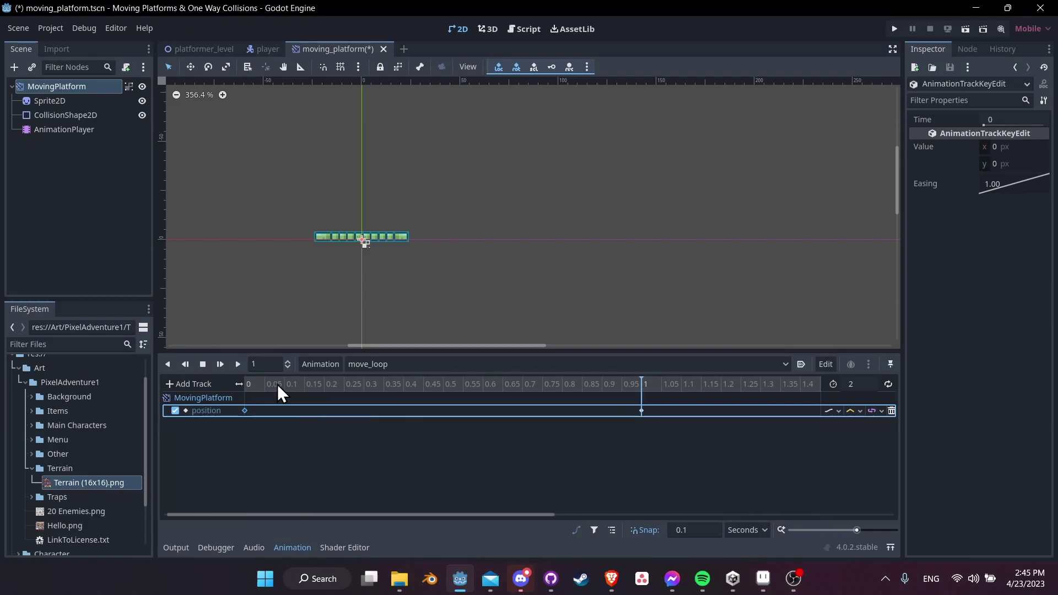
left_click(237, 365)
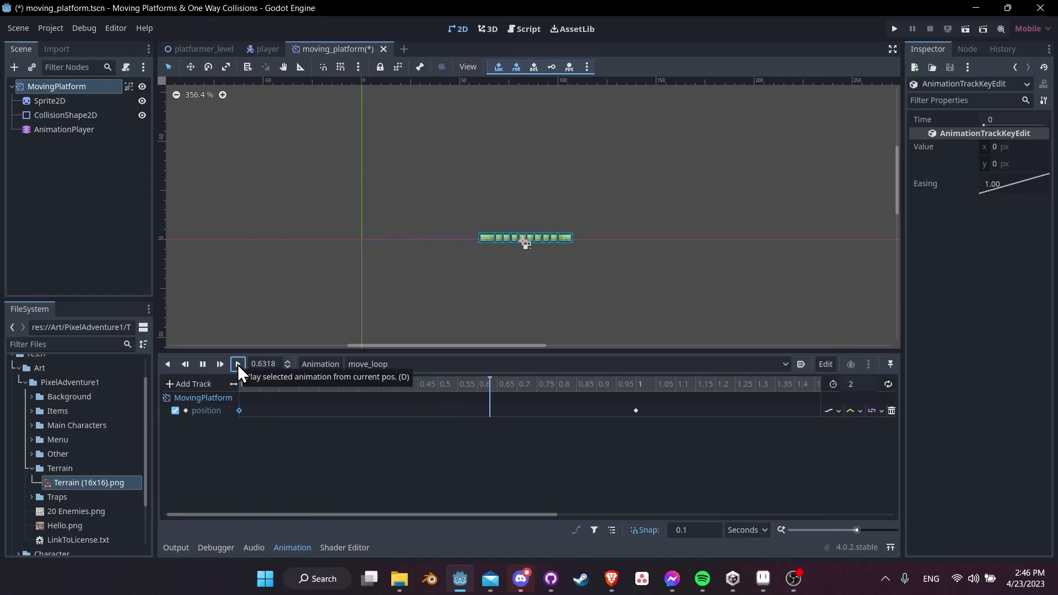
left_click(202, 364)
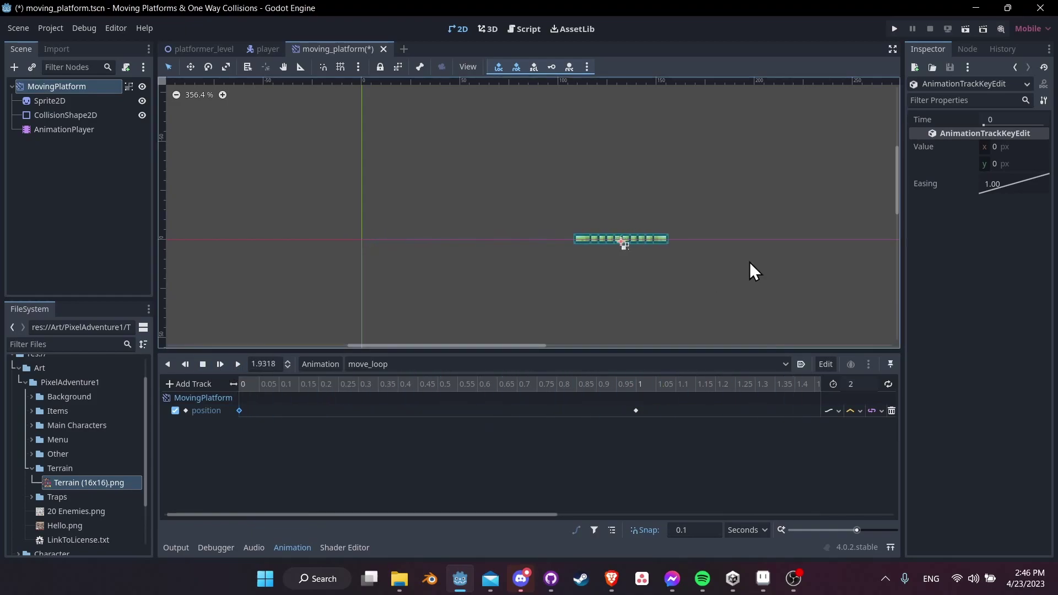
- Insert a position key at 2 seconds on the MovingPlatform track and select it
left_click_drag(855, 530, 850, 530)
left_click(510, 394)
left_click(511, 385)
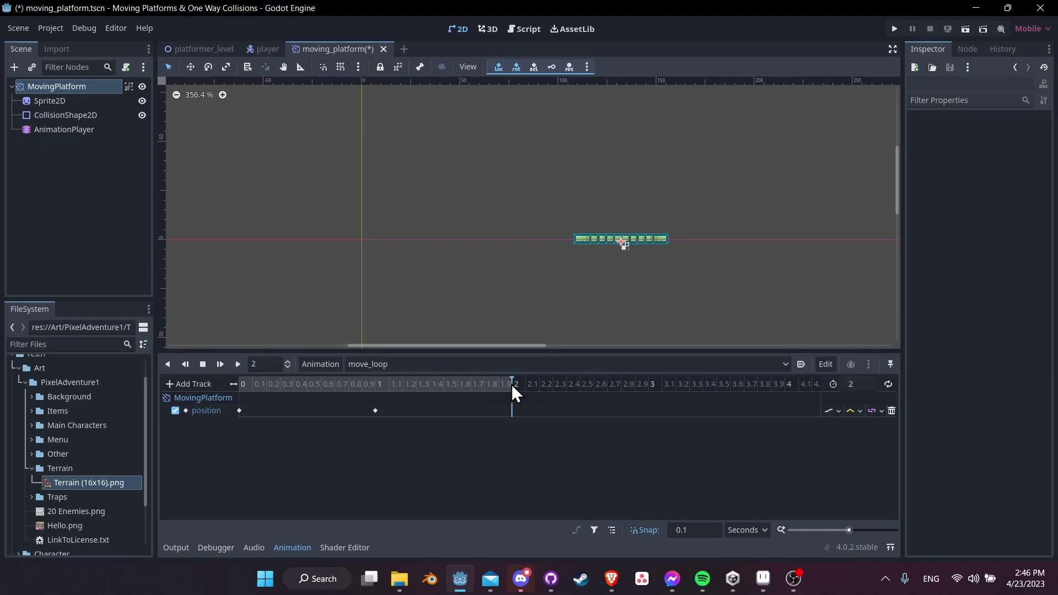
right_click(511, 412)
left_click(519, 421)
left_click(512, 411)
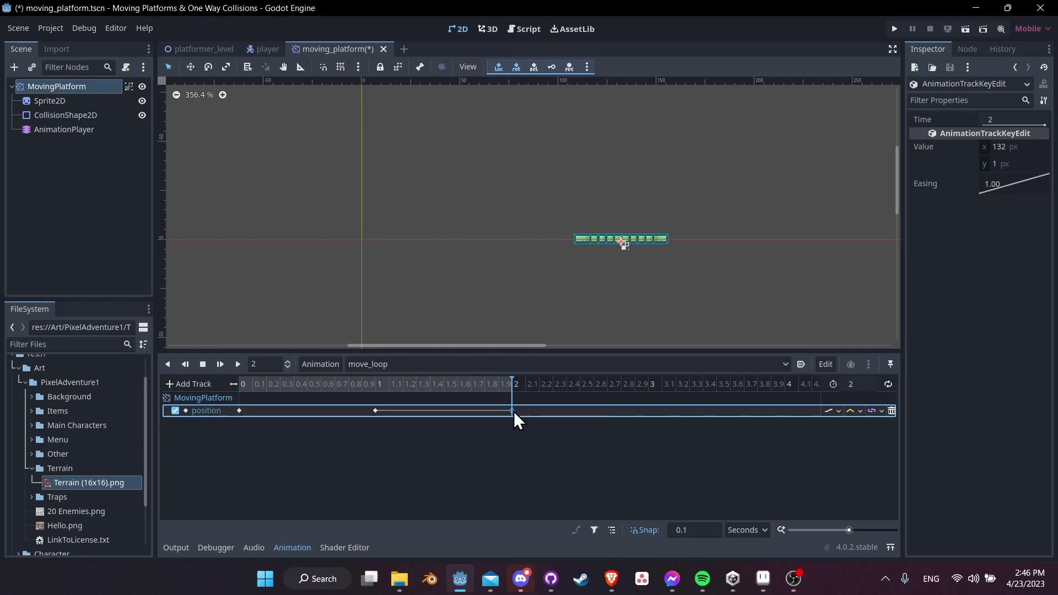
- Set the value of the 2-second position key to x 0, y 0 px
left_click(1019, 146)
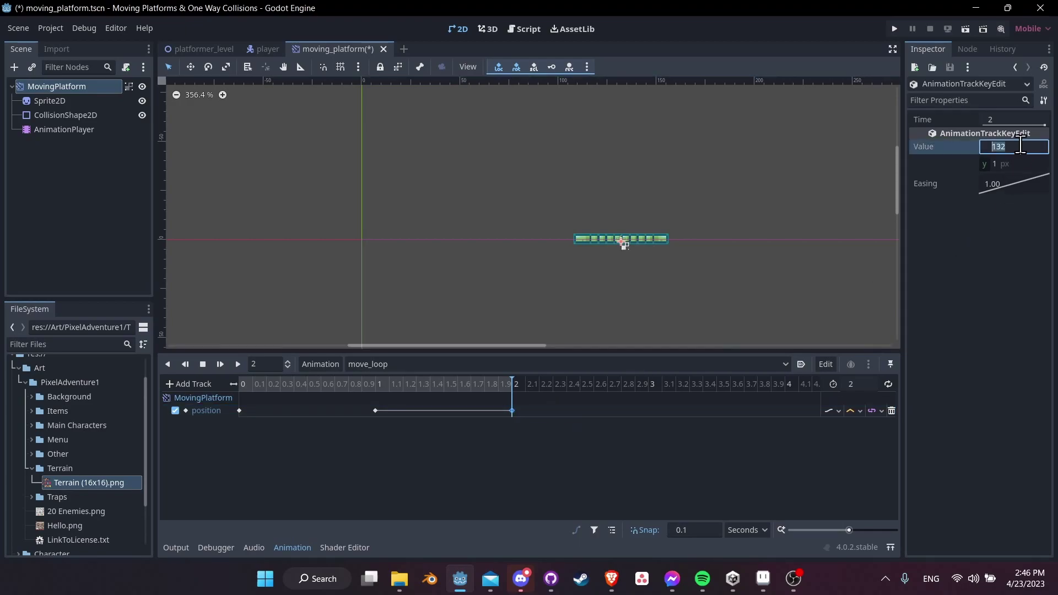
type("0")
key("Tab")
type("0")
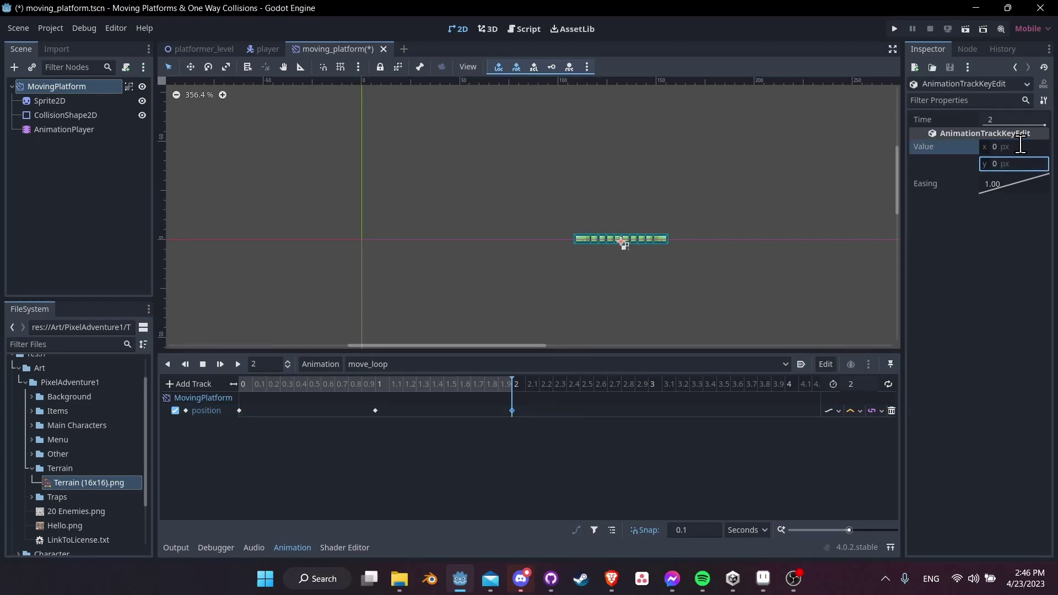
key("Return")
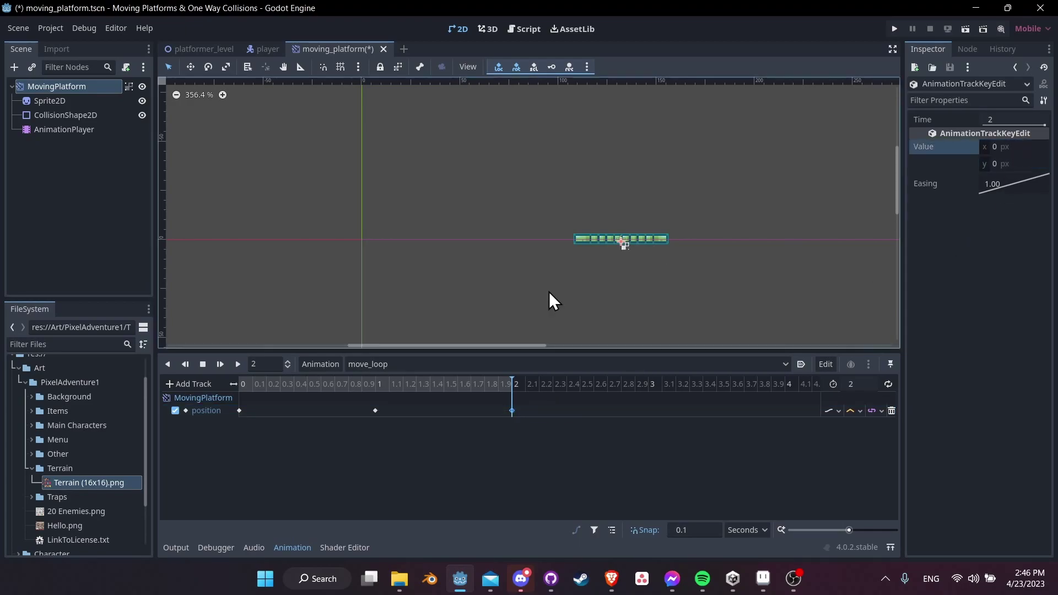
- Enable looping for the move_loop animation and preview its playback
left_click(889, 386)
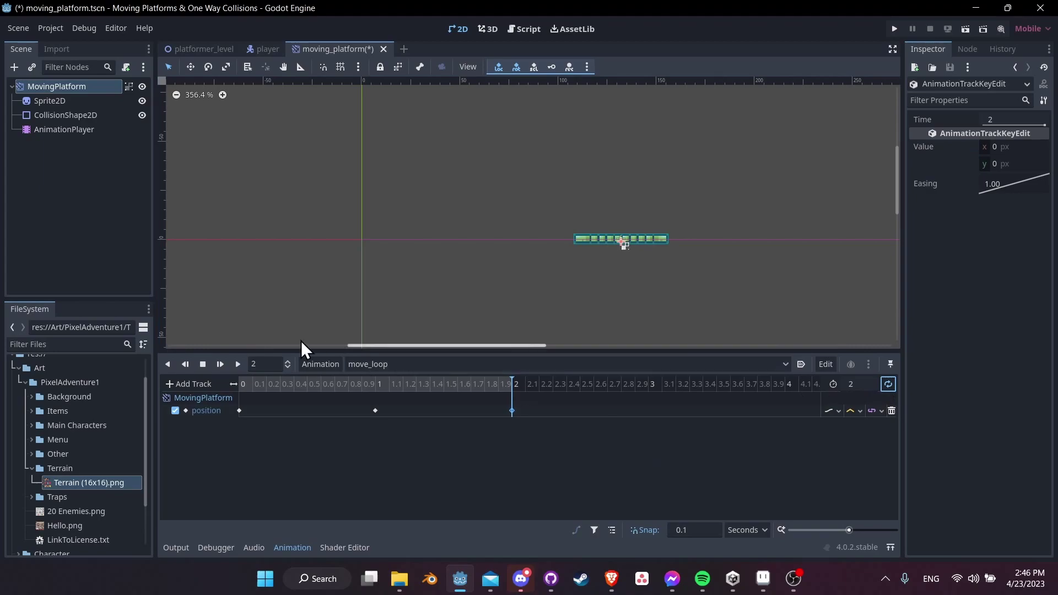
left_click(237, 364)
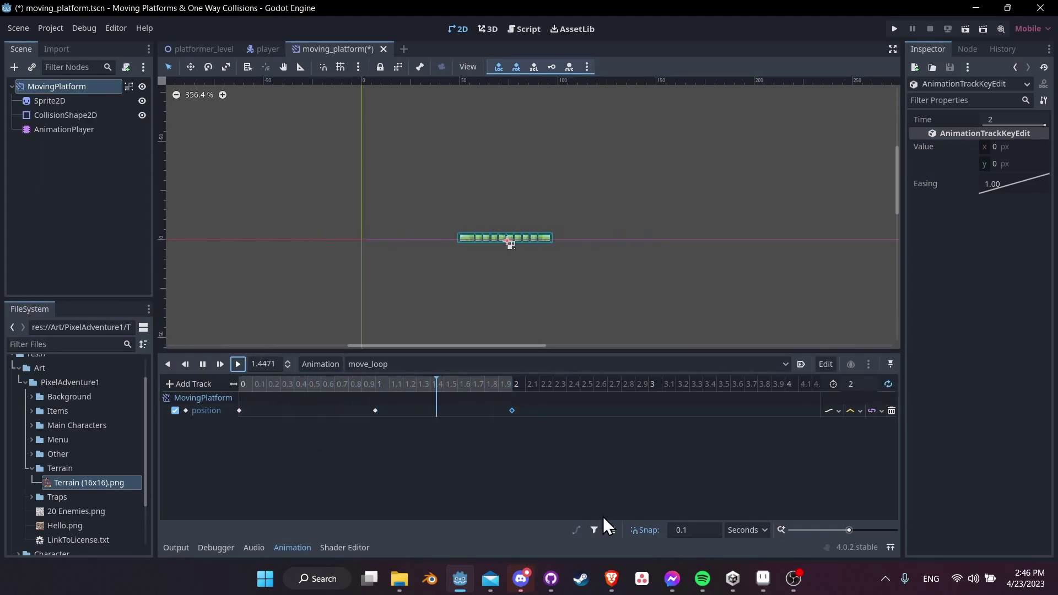
left_click(202, 364)
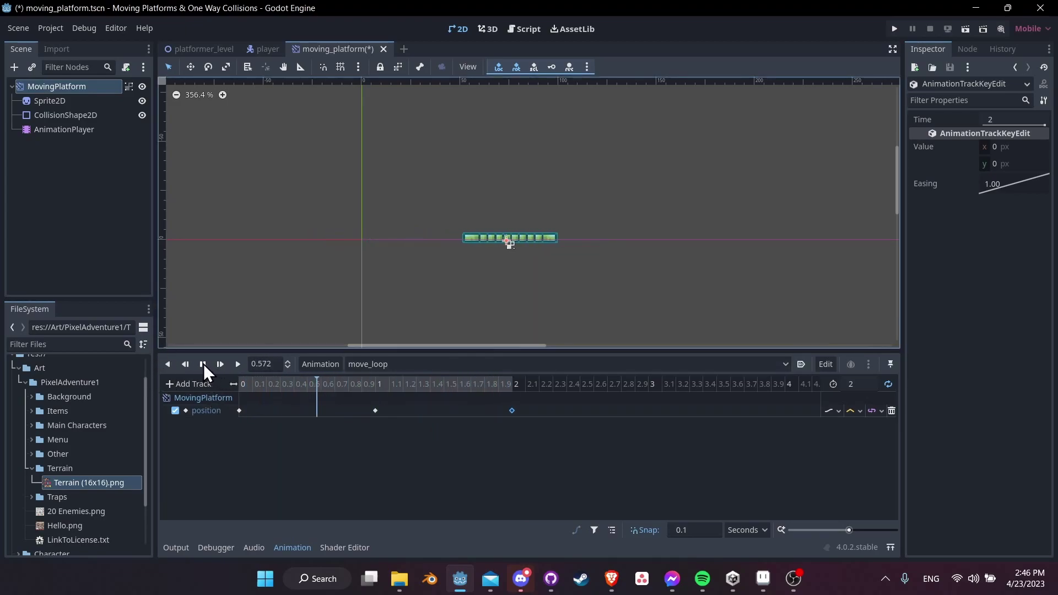
left_click(202, 364)
- At 1.5 seconds, raise the platform to about x 64, y -32 px and insert a position key there
left_click(444, 385)
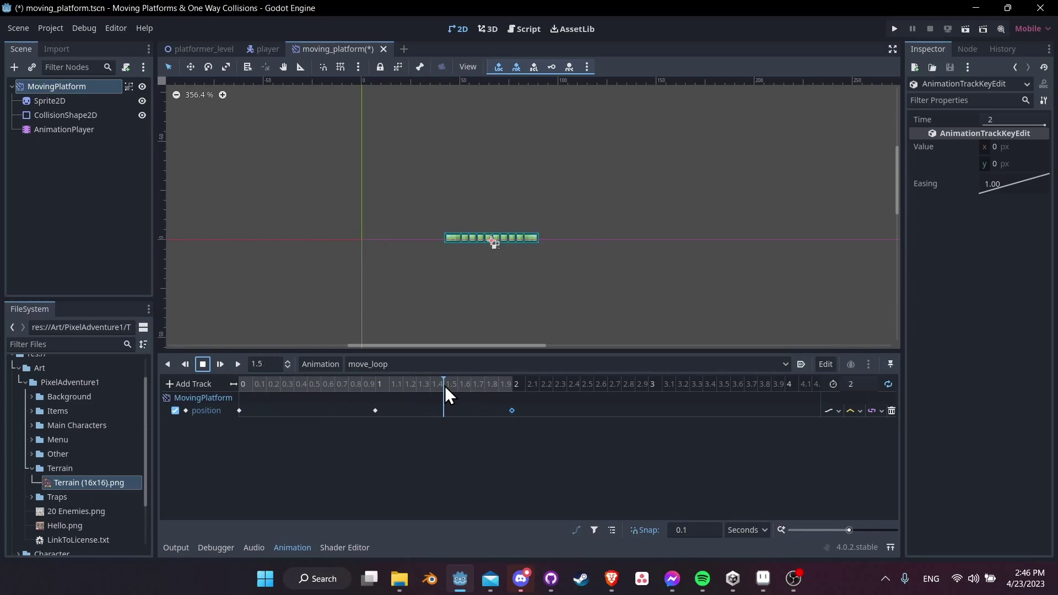
left_click_drag(498, 238, 494, 171)
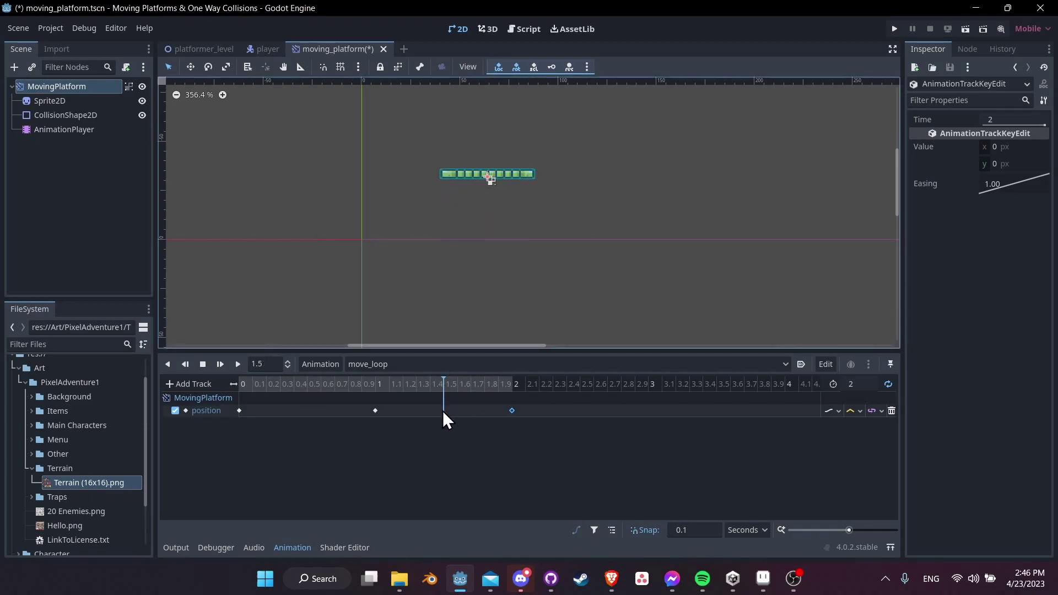
right_click(446, 411)
left_click(461, 421)
- Preview the looping platform movement with the raised key, stop playback and save the scene
left_click(237, 364)
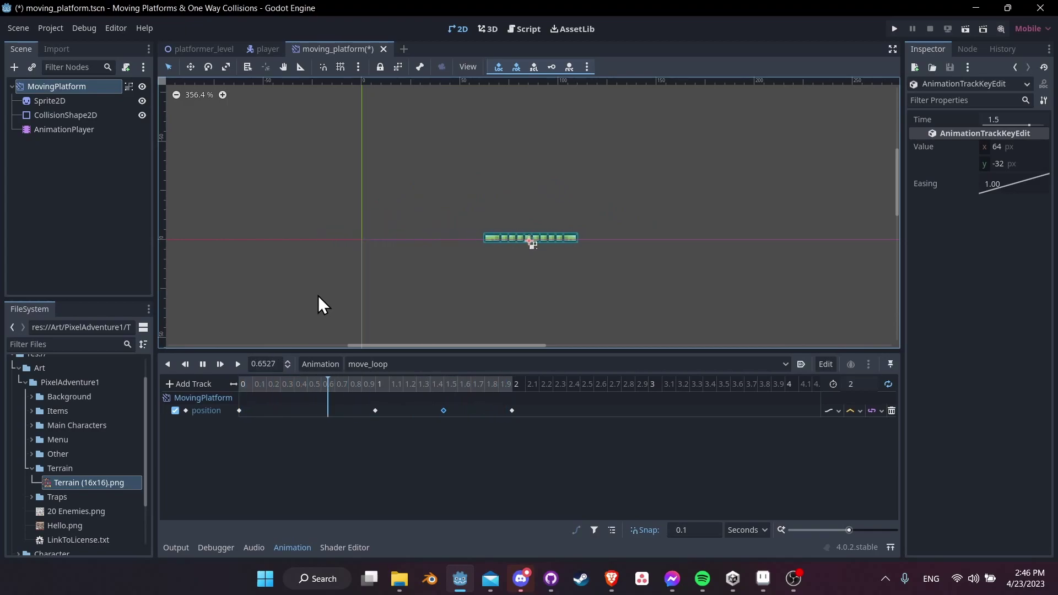
left_click(202, 364)
key("ctrl+s")
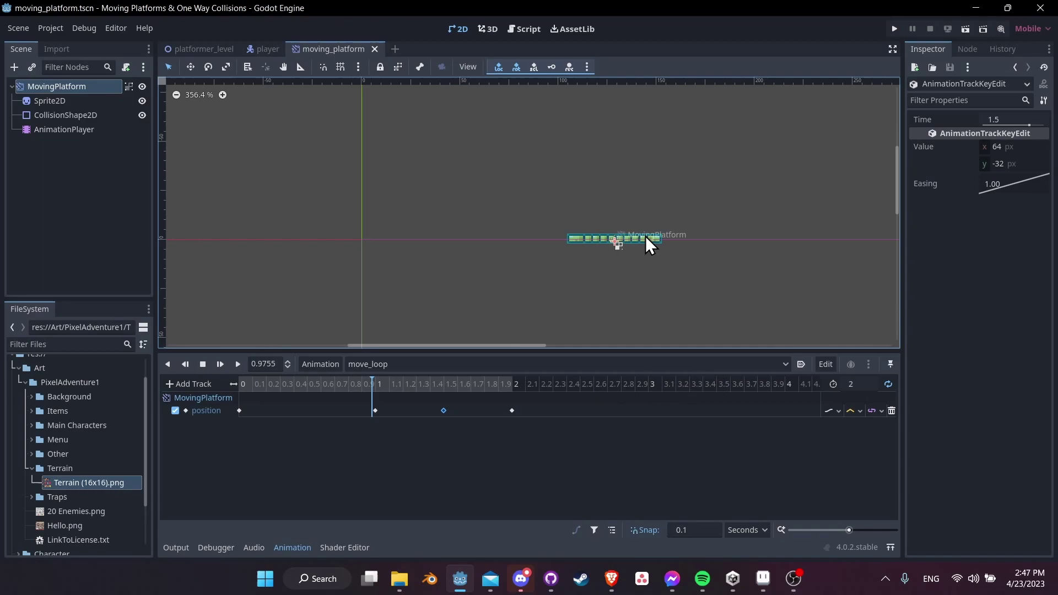
- Set move_loop to autoplay on load and return the animation playhead to 0 seconds
left_click(799, 365)
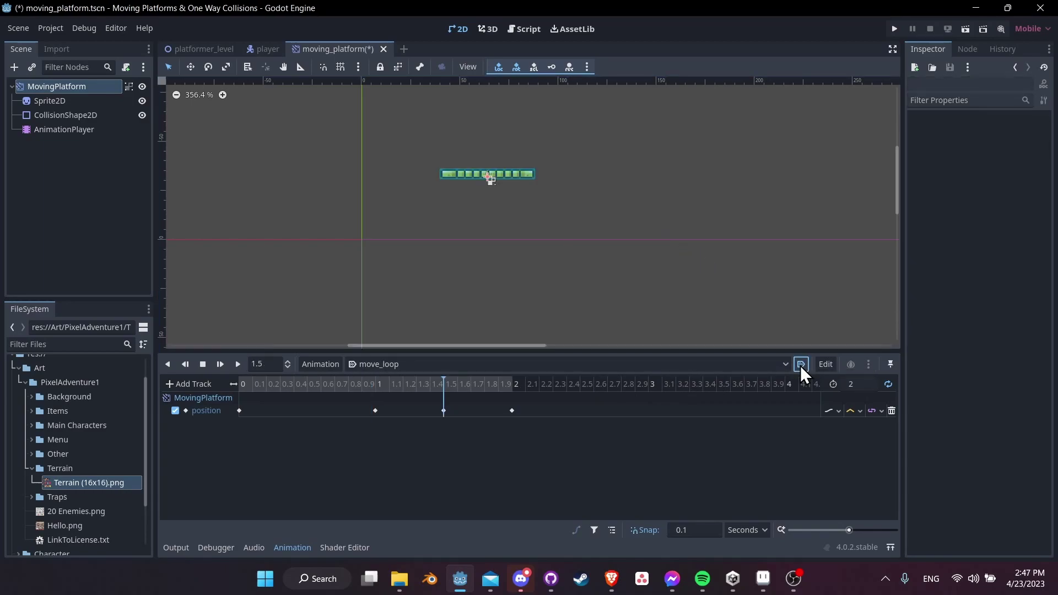
left_click(240, 380)
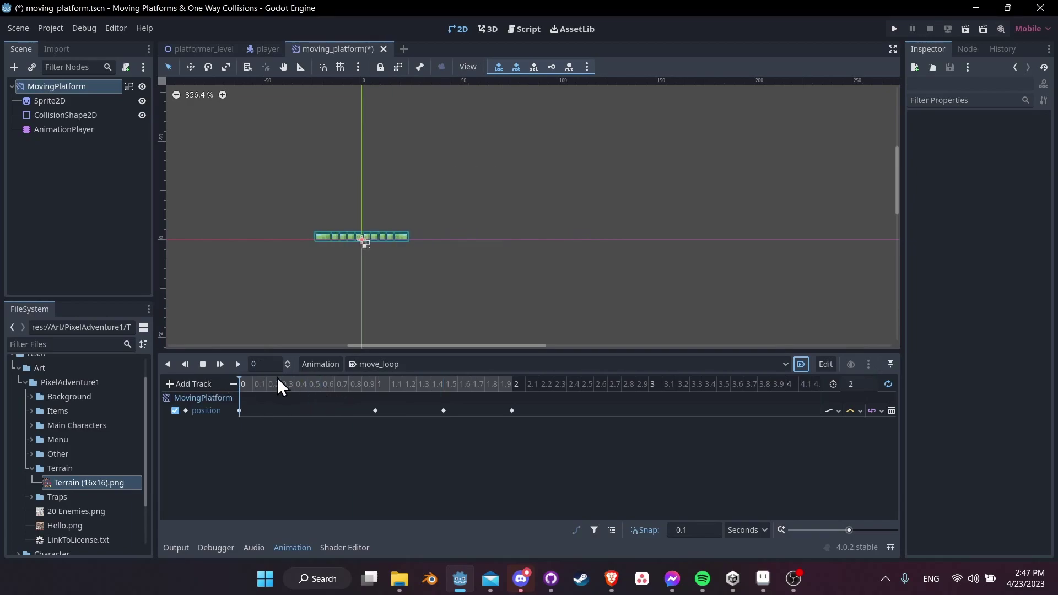
- Run the project, walk the player left and right while watching the moving platform, and stop the game
left_click(895, 30)
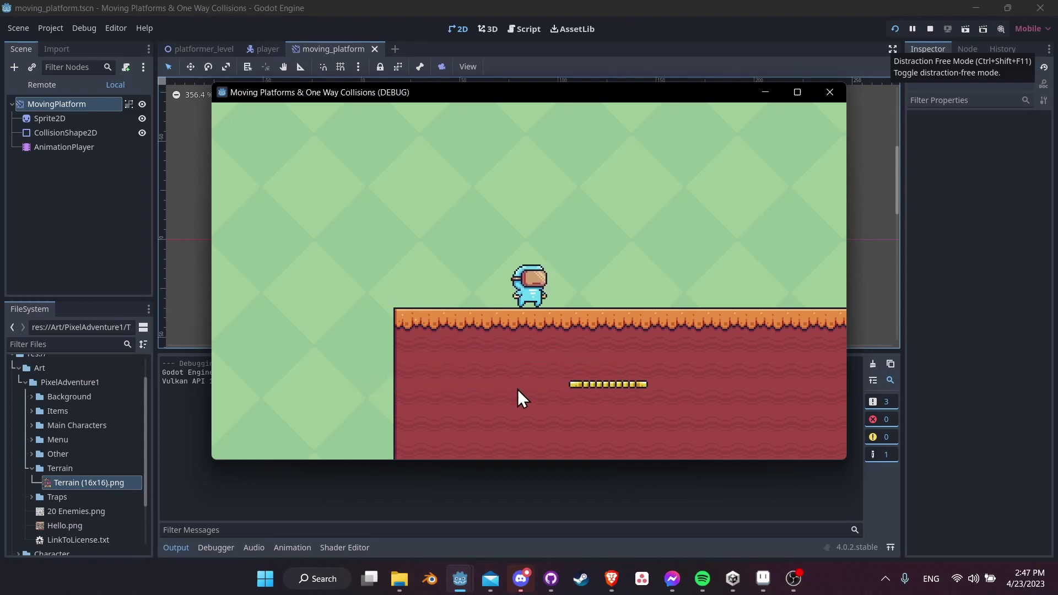
key("Left")
key("Right")
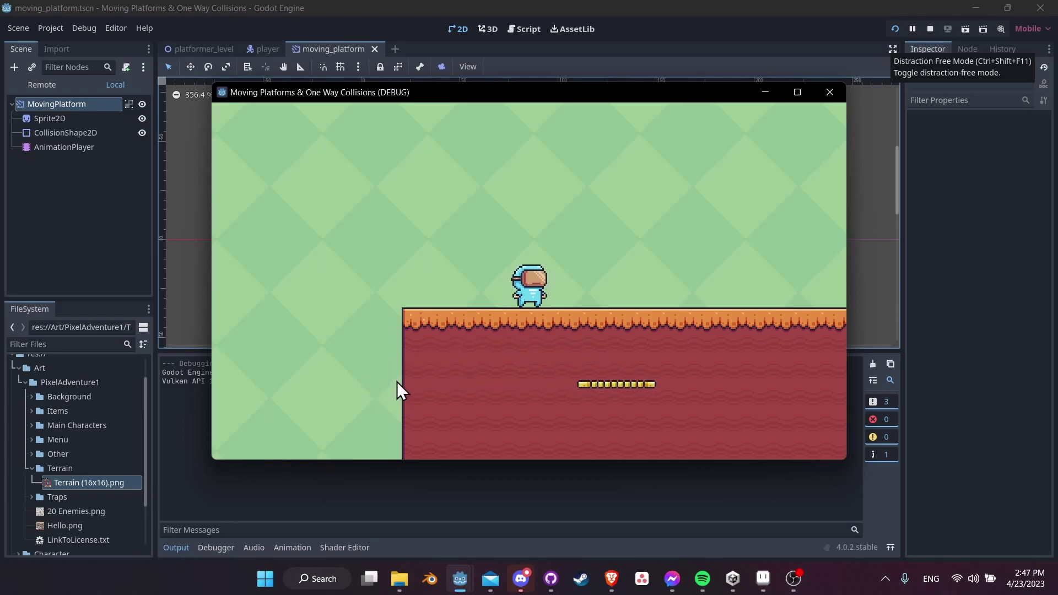
key("Right")
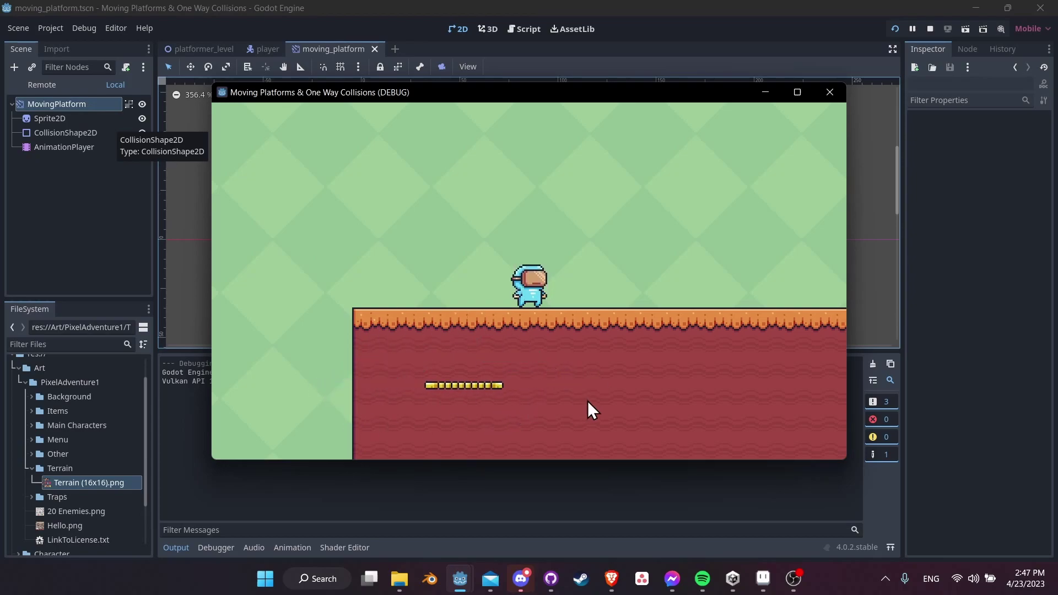
left_click(929, 29)
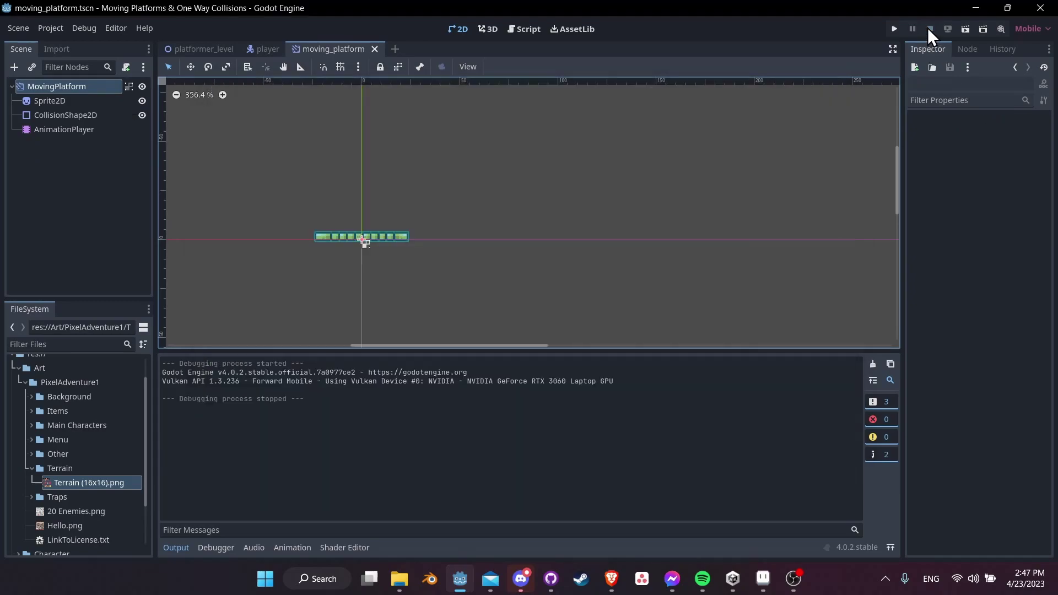
- Add a Node2D child to the MovingPlatform node and make it the scene root
right_click(81, 87)
left_click(122, 95)
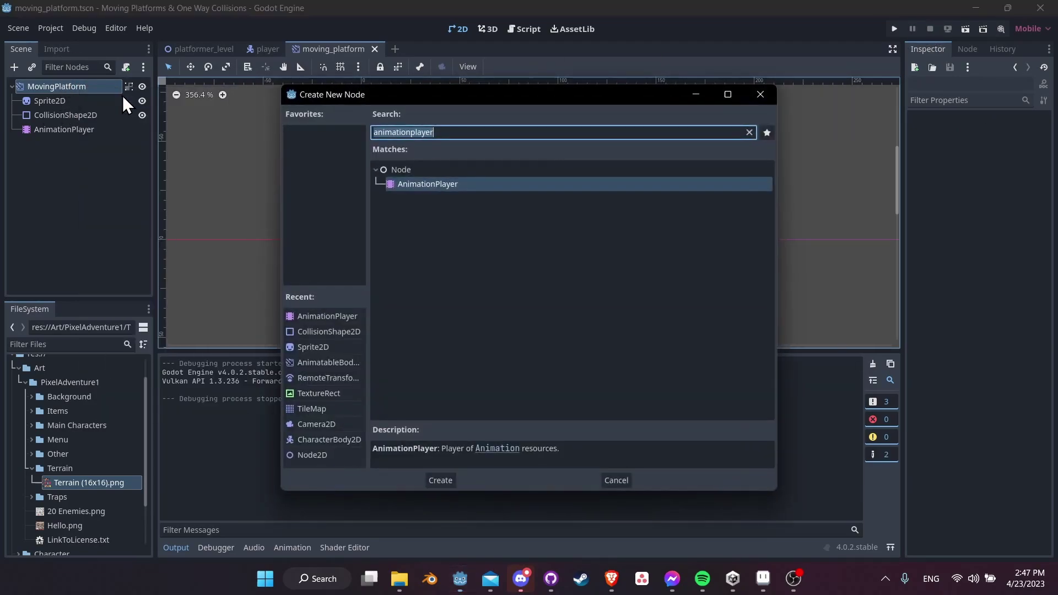
type("node2d")
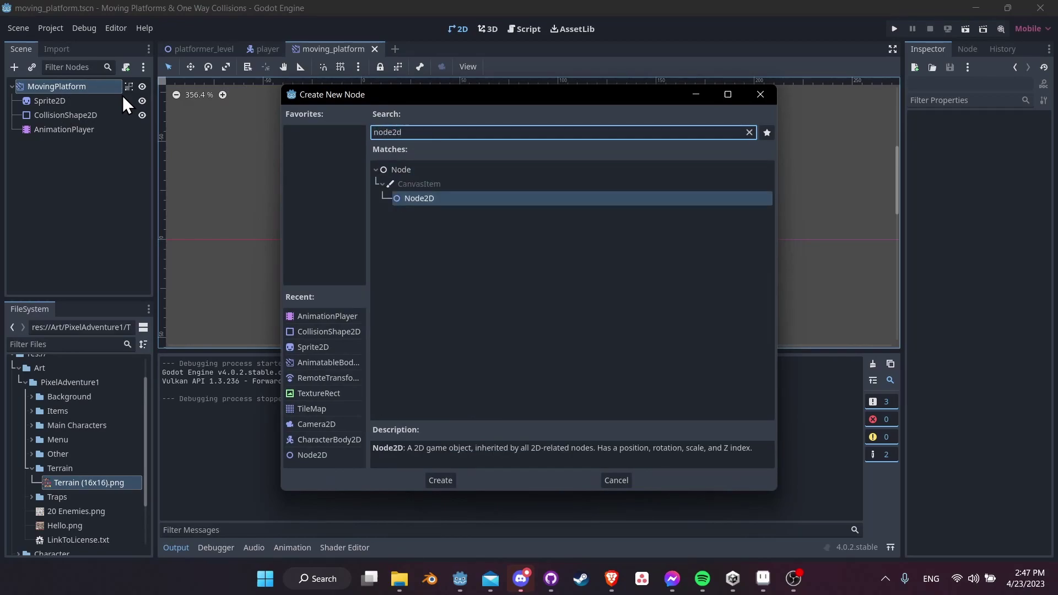
key("Return")
right_click(70, 144)
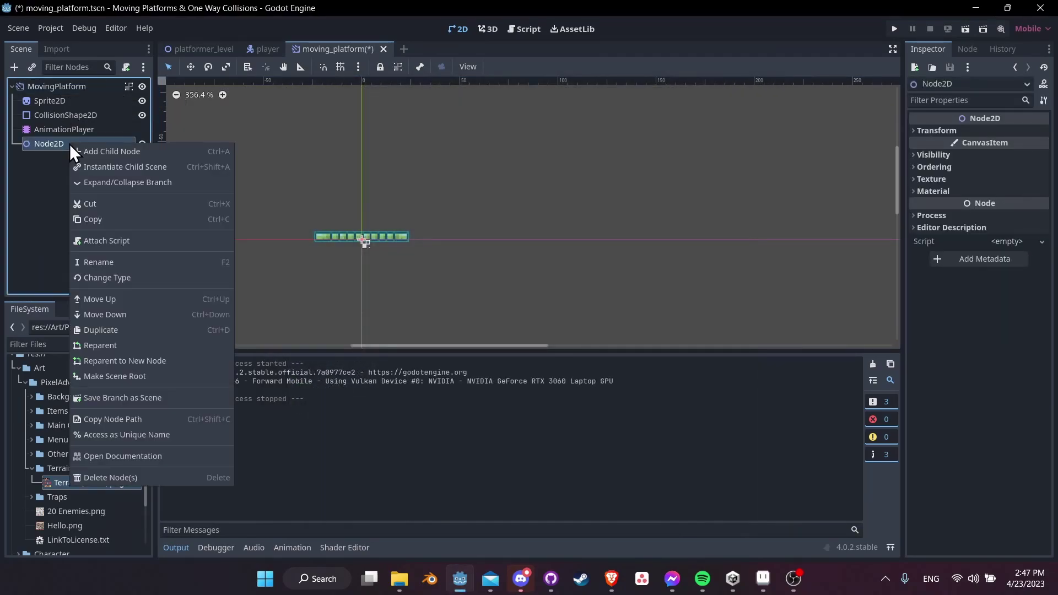
left_click(138, 376)
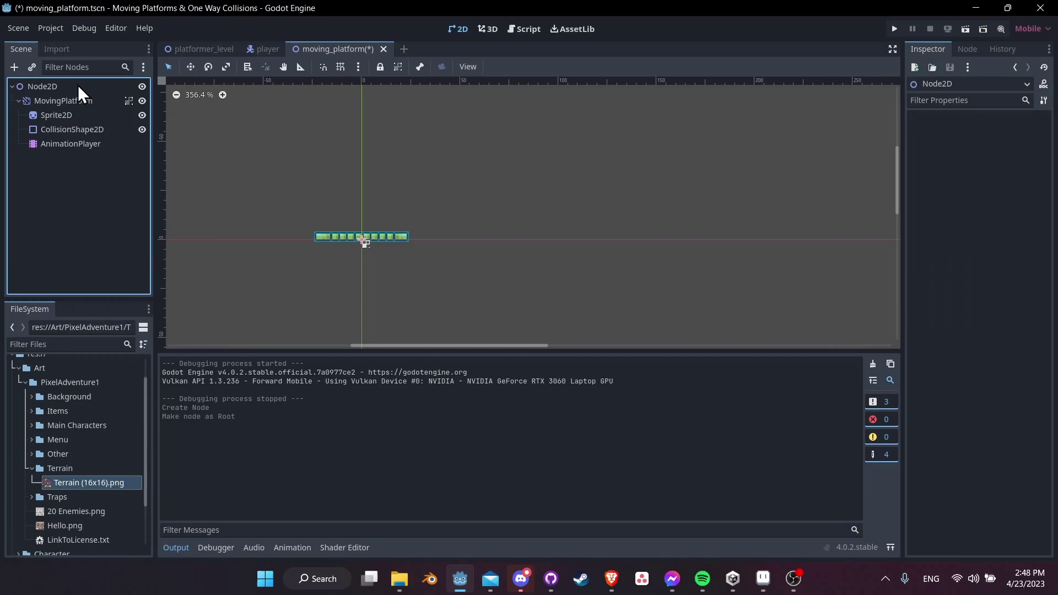
- Rename the new Node2D scene root as MovingPlatform
left_click(61, 103)
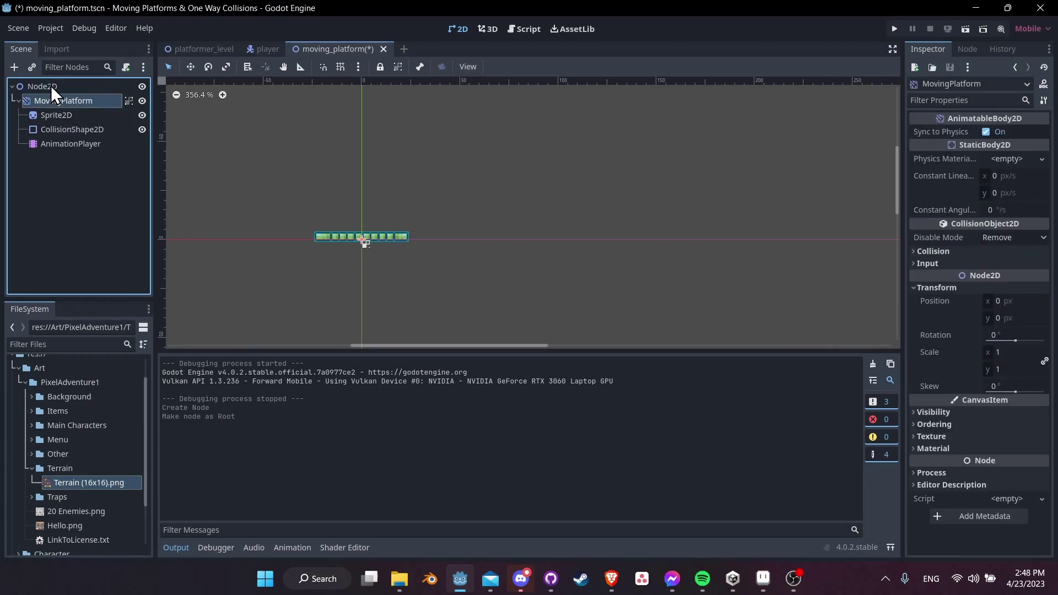
left_click(50, 86)
key("F2")
type("M")
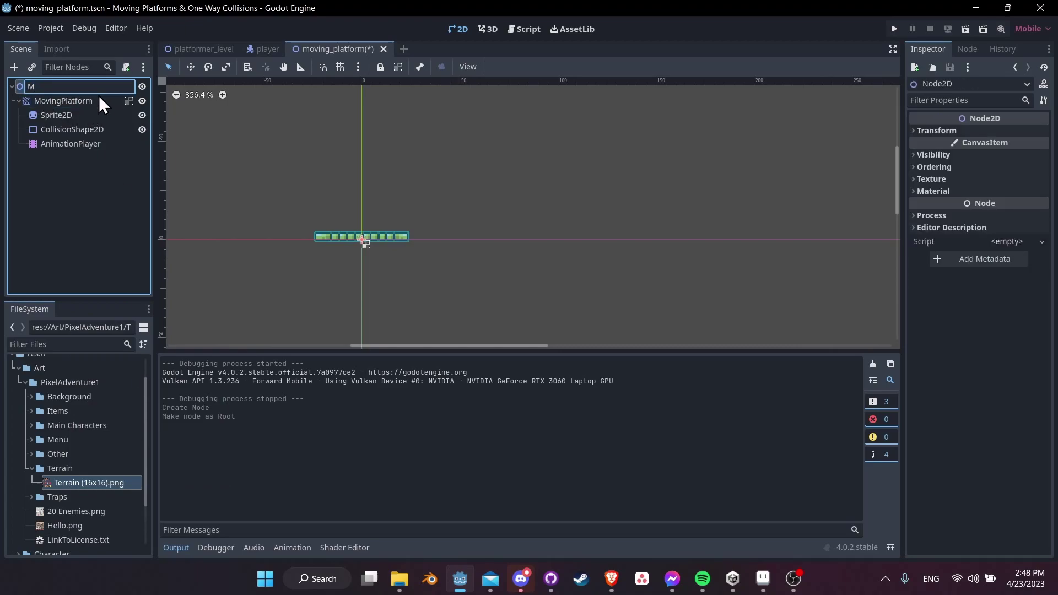
type("ovingPlatform")
key("Return")
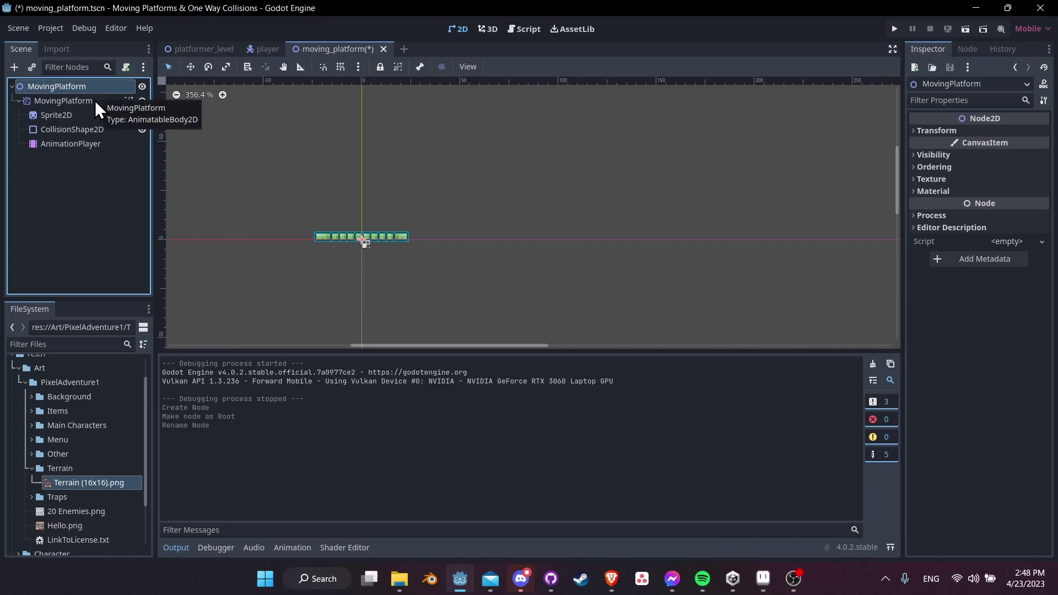
- Rename the AnimatableBody2D child as Platform and save the moving platform scene
double_click(94, 100)
type("Platform")
key("Return")
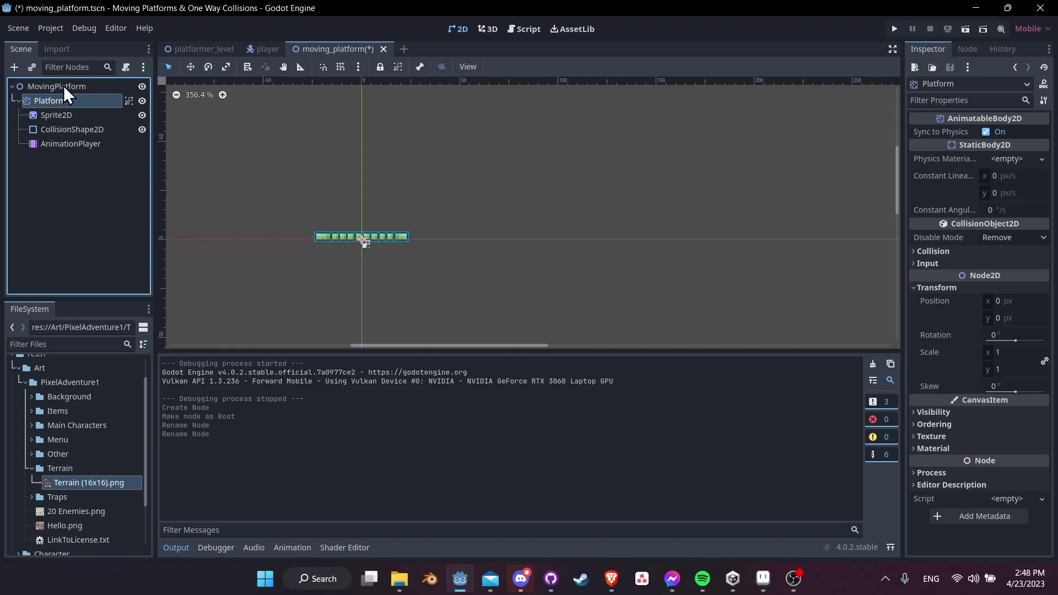
left_click(32, 90)
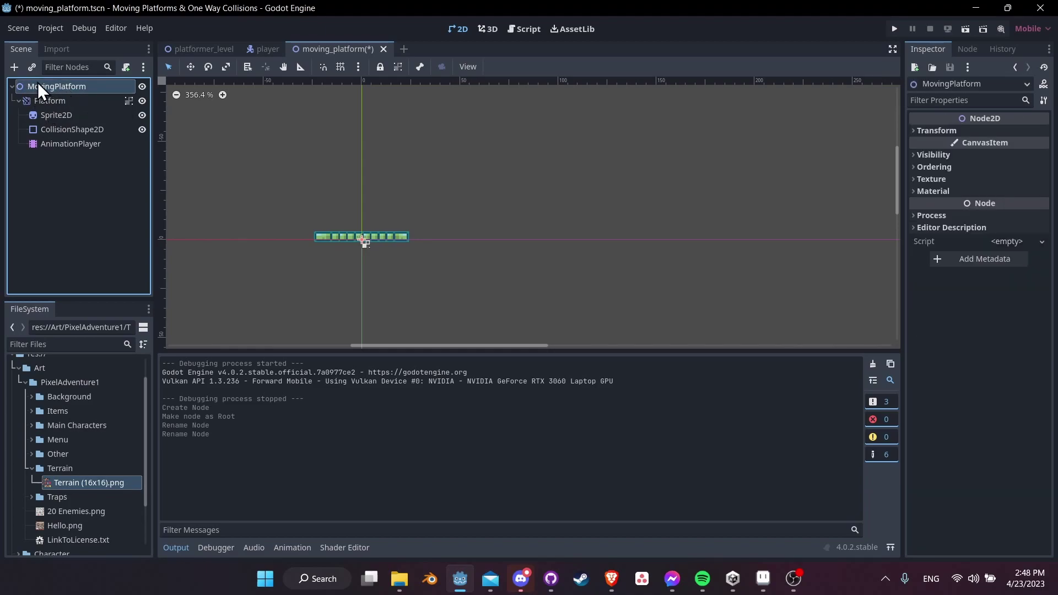
key("ctrl+s")
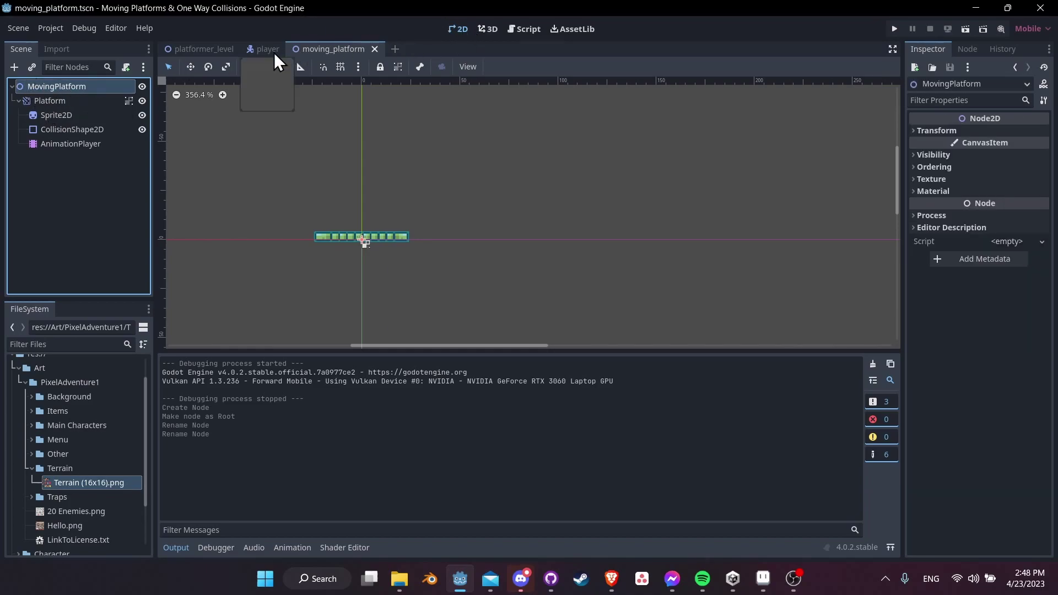
- In the platformer level, move the MovingPlatform instance to about x 278, y -143 px
left_click(189, 48)
left_click_drag(595, 200, 632, 150)
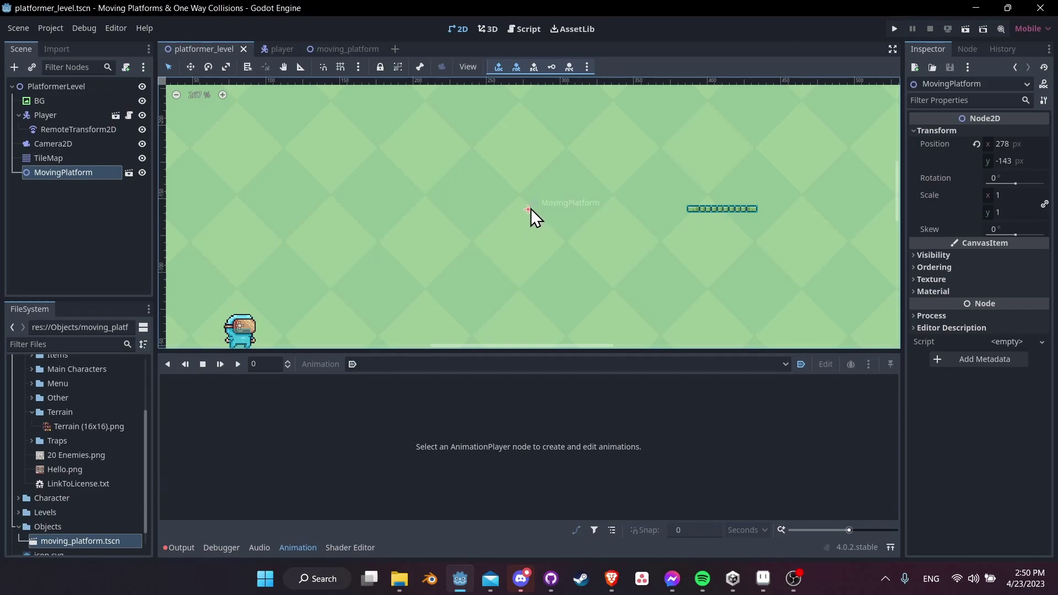
- In the moving_platform scene, switch to the RESET animation and set the Platform node's position to x 0, y 0 px
left_click(327, 50)
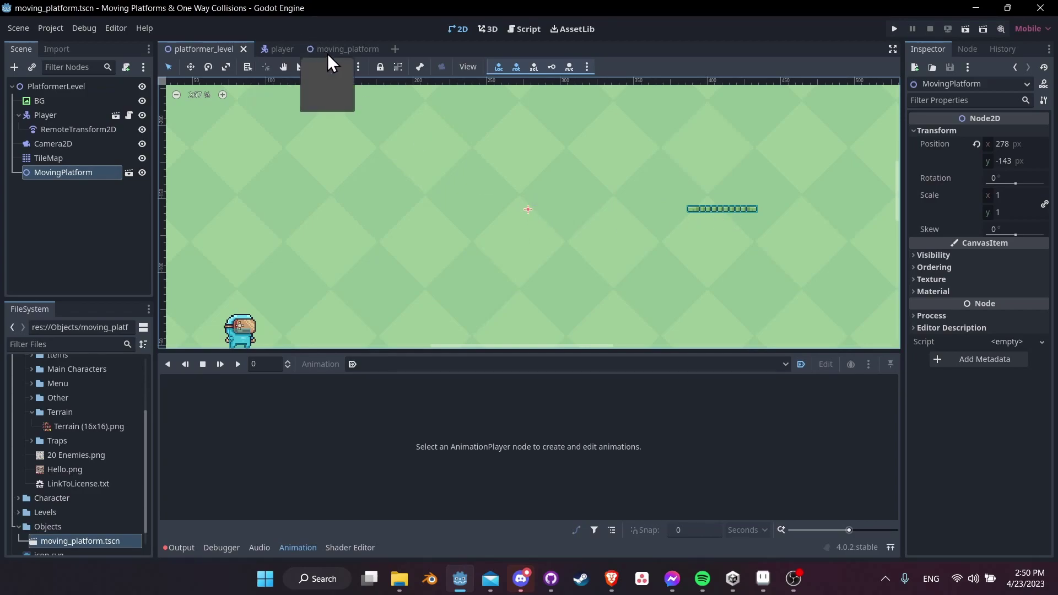
left_click(68, 105)
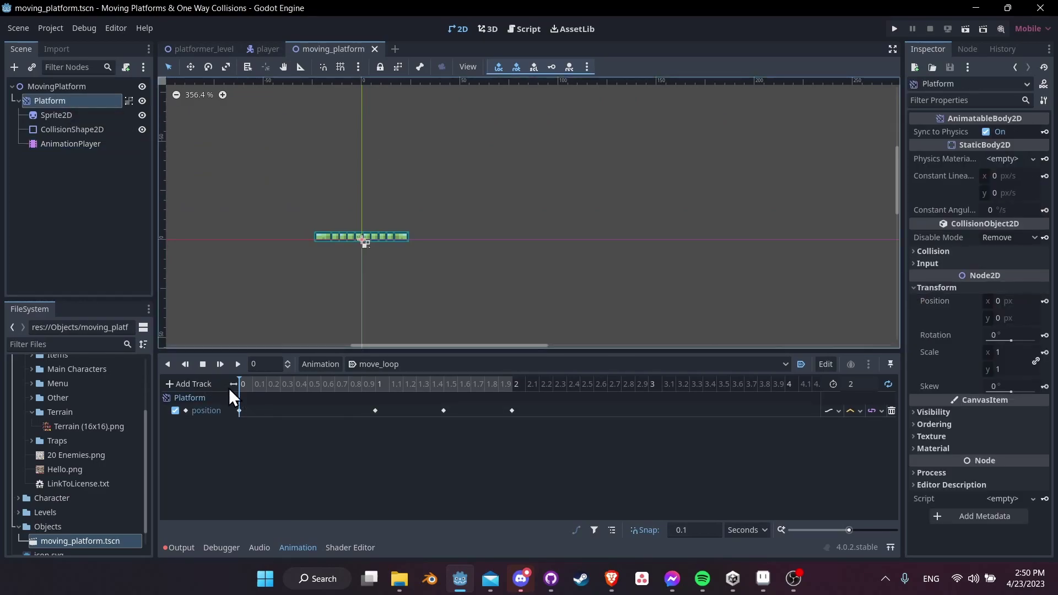
left_click(380, 364)
left_click(397, 380)
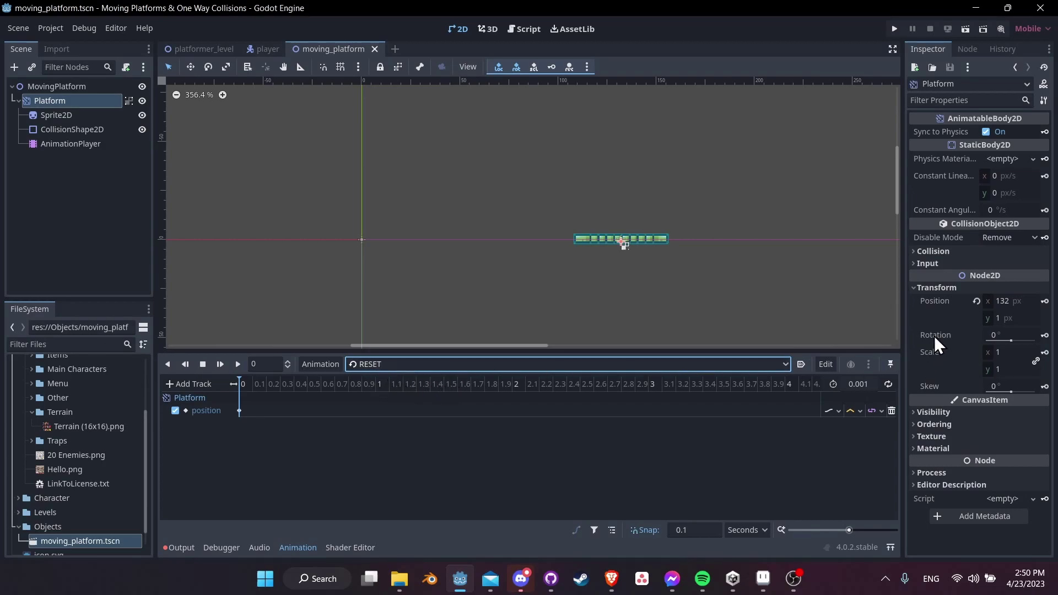
left_click(1017, 303)
type("0")
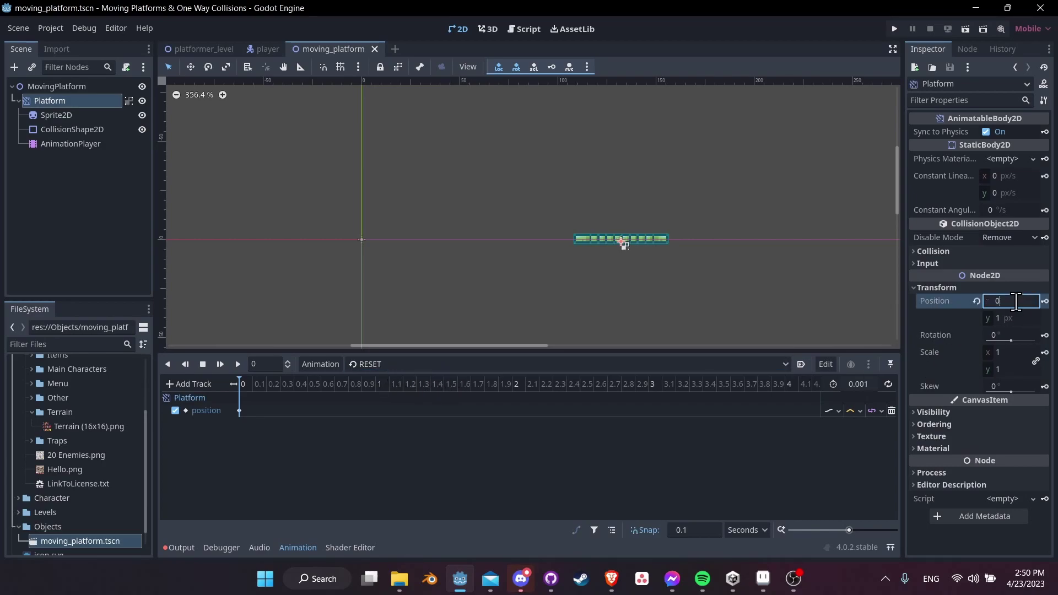
key("Return")
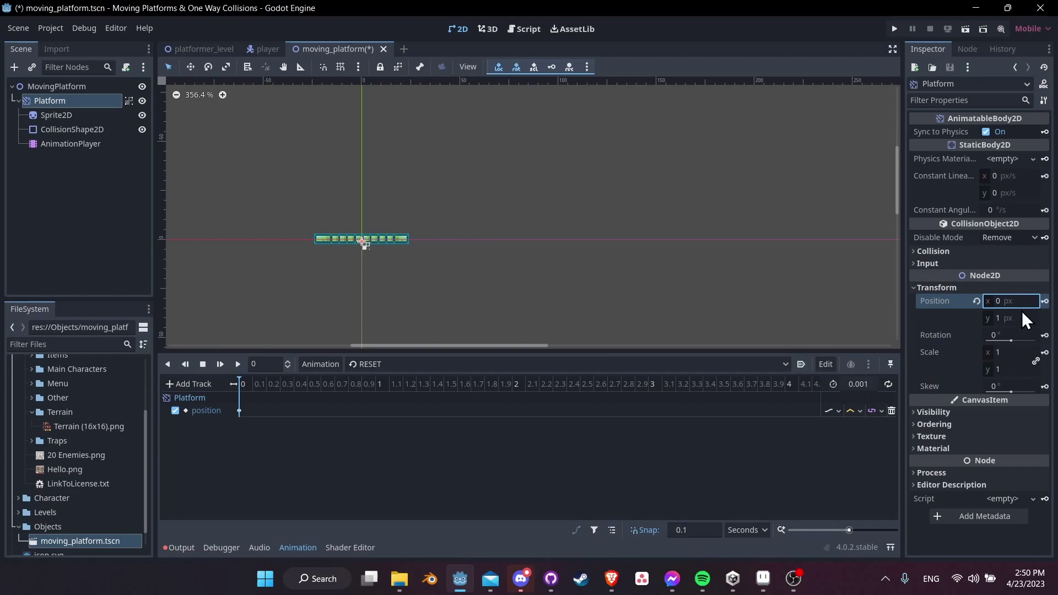
left_click(1026, 315)
type("0")
key("Return")
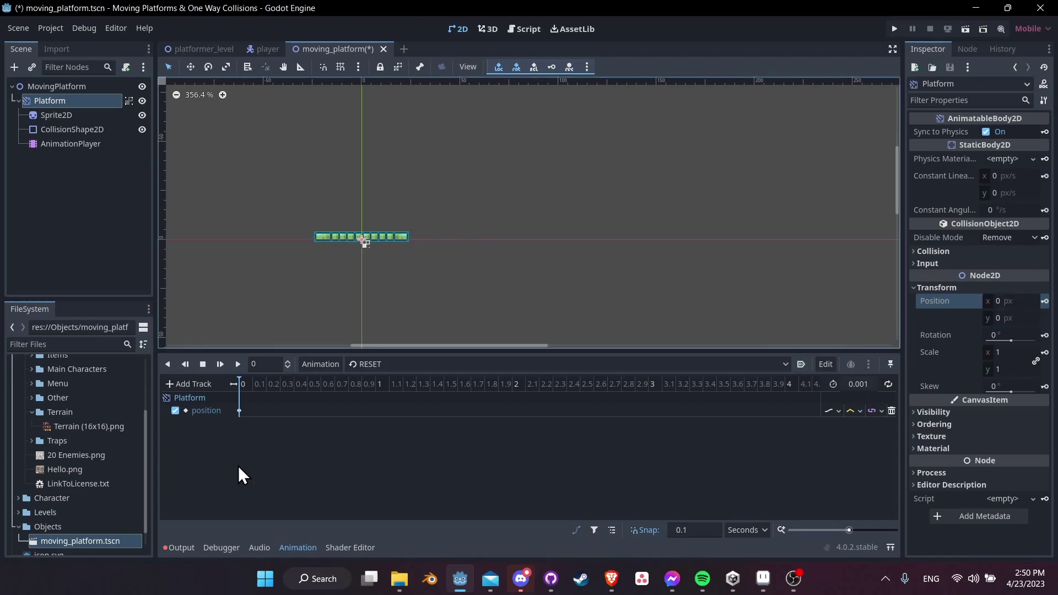
- Key the Platform's position in the RESET animation, save the scene, and switch to move_loop and back to RESET
left_click(1045, 300)
key("ctrl+s")
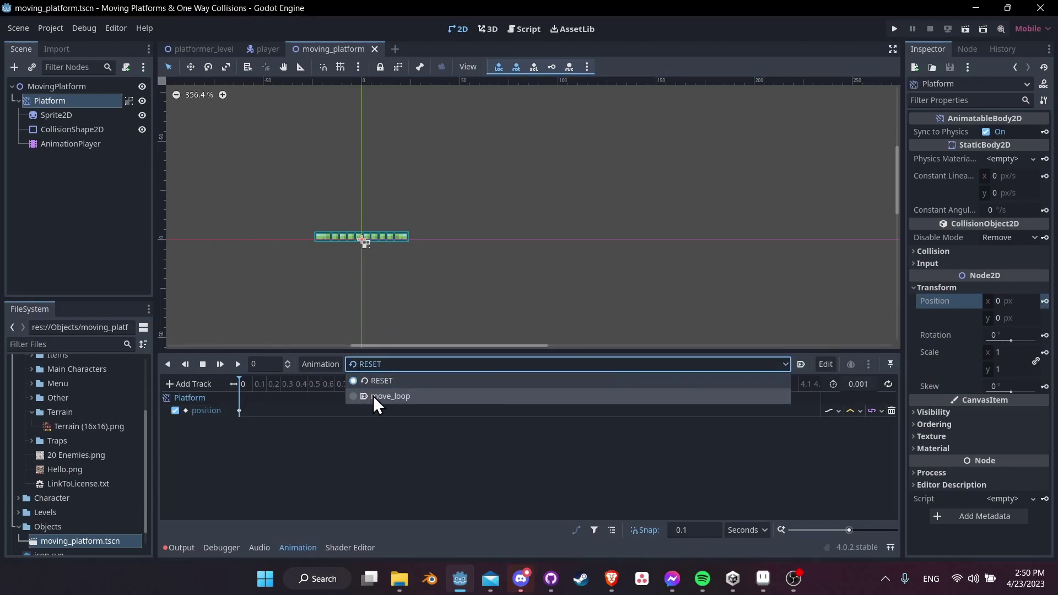
left_click(372, 395)
left_click(375, 366)
left_click(378, 380)
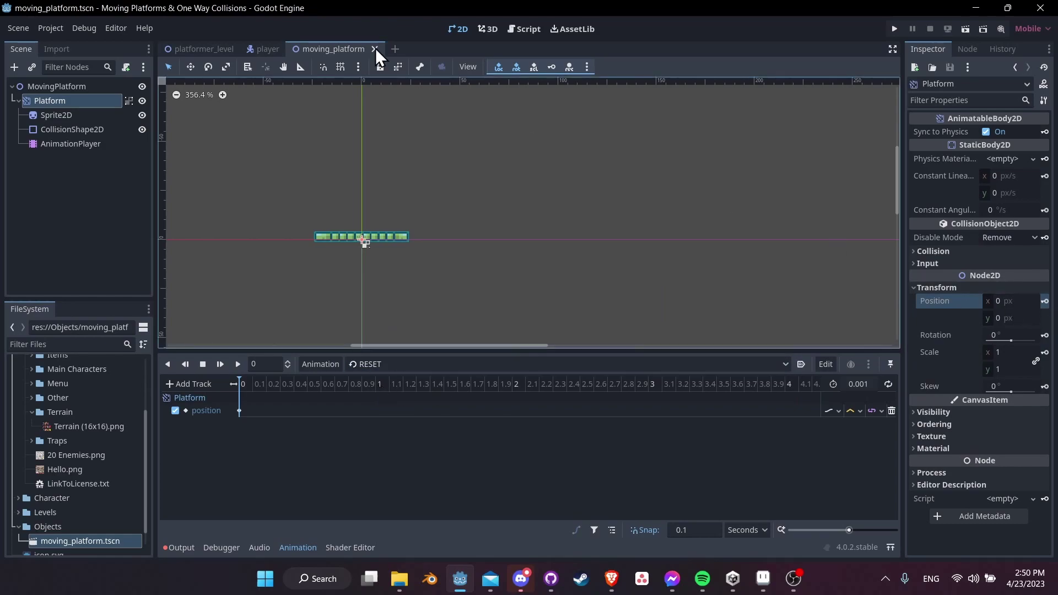
- In the platformer level, move the MovingPlatform instance above the ground near the player, at about x 223, y -100 px
left_click(183, 50)
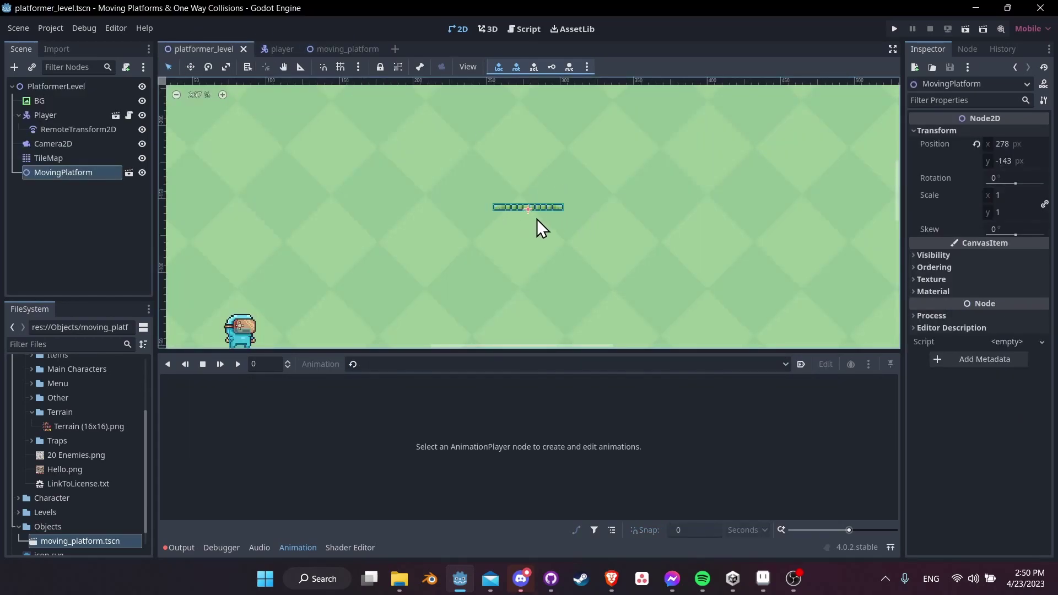
left_click_drag(536, 212, 444, 226)
scroll(545, 243, "left", 5)
scroll(545, 242, "down", 2)
left_click_drag(562, 194, 581, 215)
- Run the level, walk and jump the player onto the moving platform to test riding it, and stop the game
left_click(895, 29)
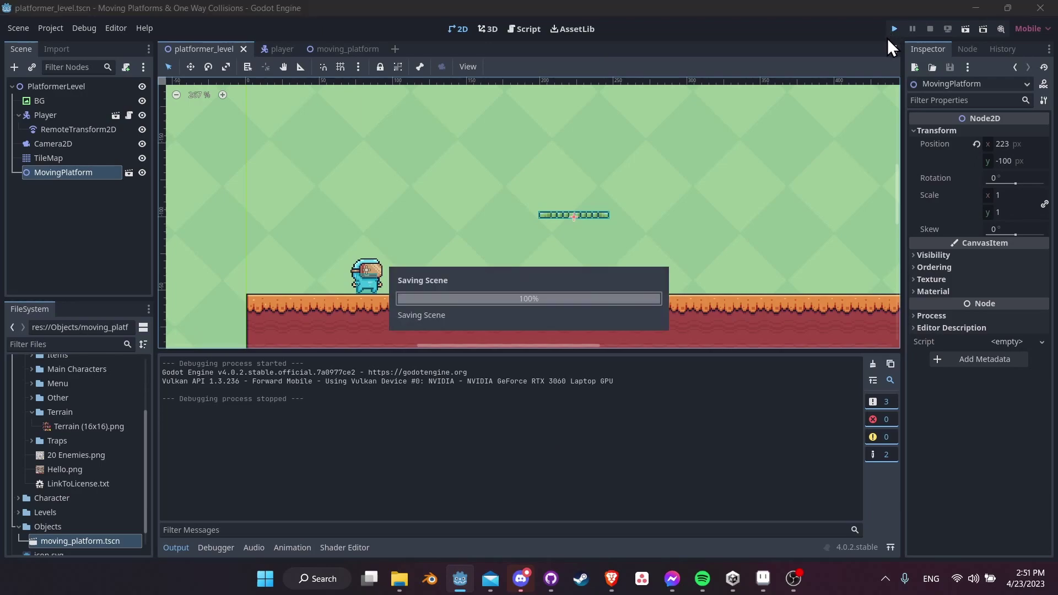
key("Right")
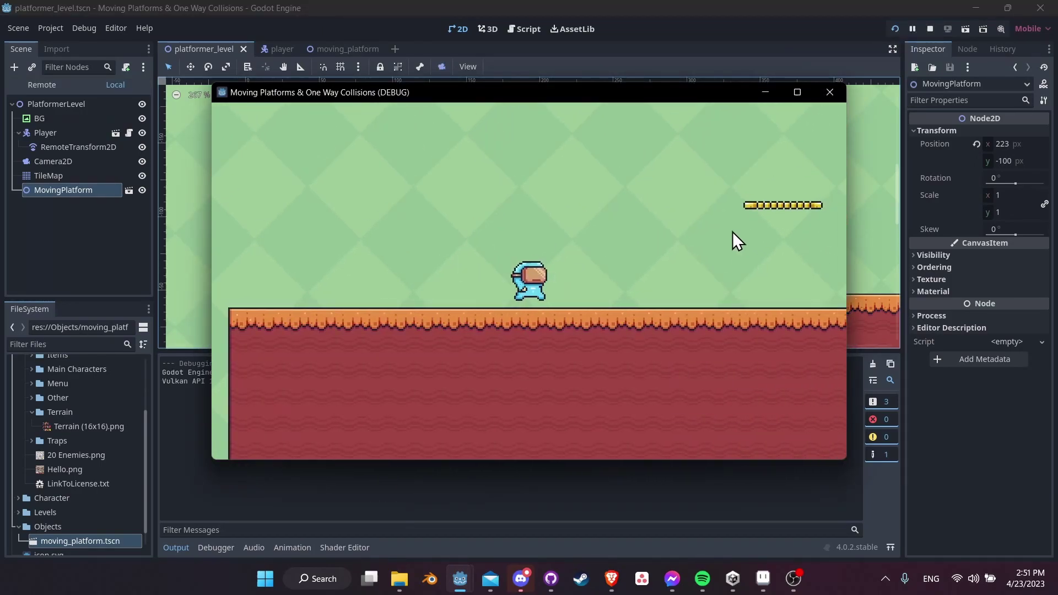
key("Left")
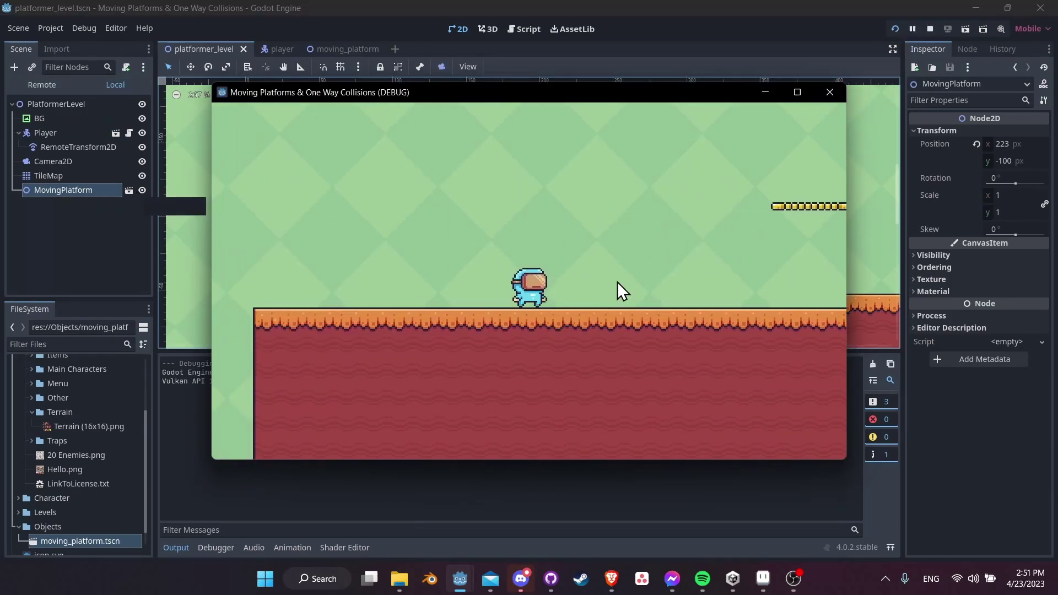
key("space")
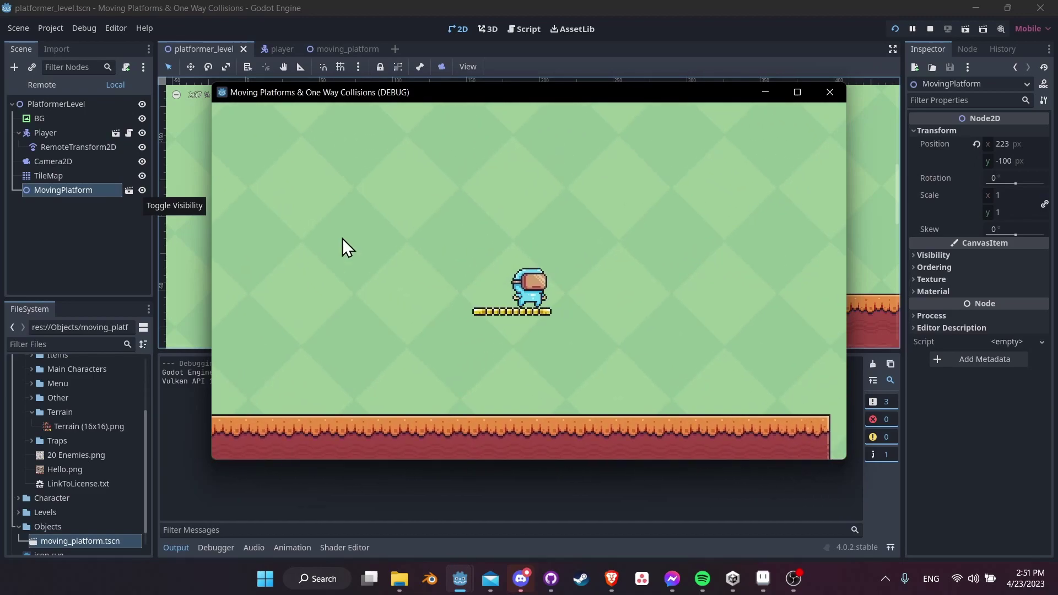
key("Left")
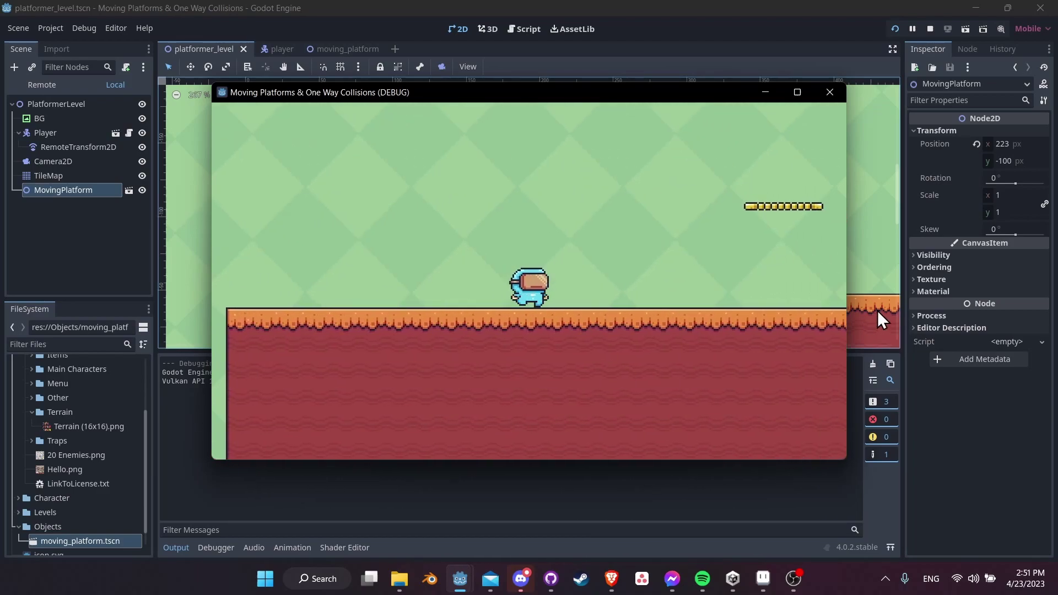
key("space")
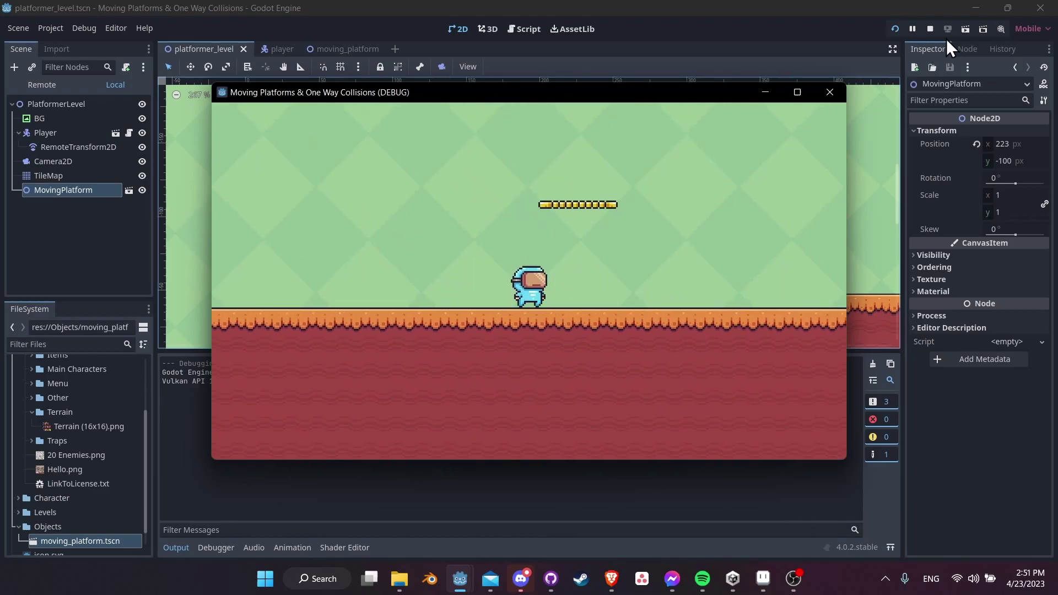
left_click(931, 29)
- Duplicate the MovingPlatform instance and place the copy about 130 px to its right at the same height
middle_click_drag(567, 255, 485, 271)
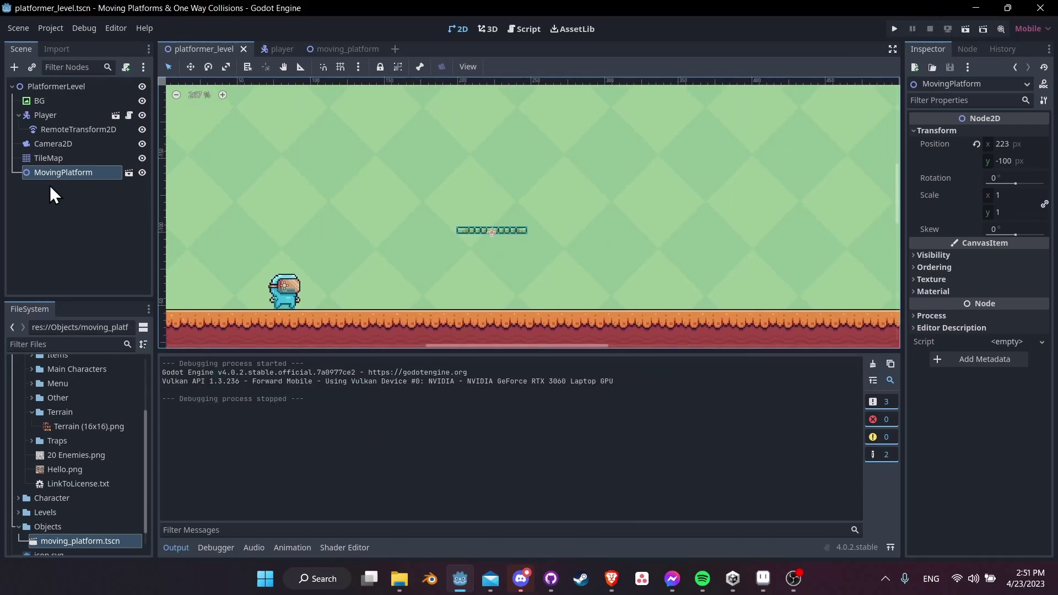
left_click(77, 176)
key("ctrl+d")
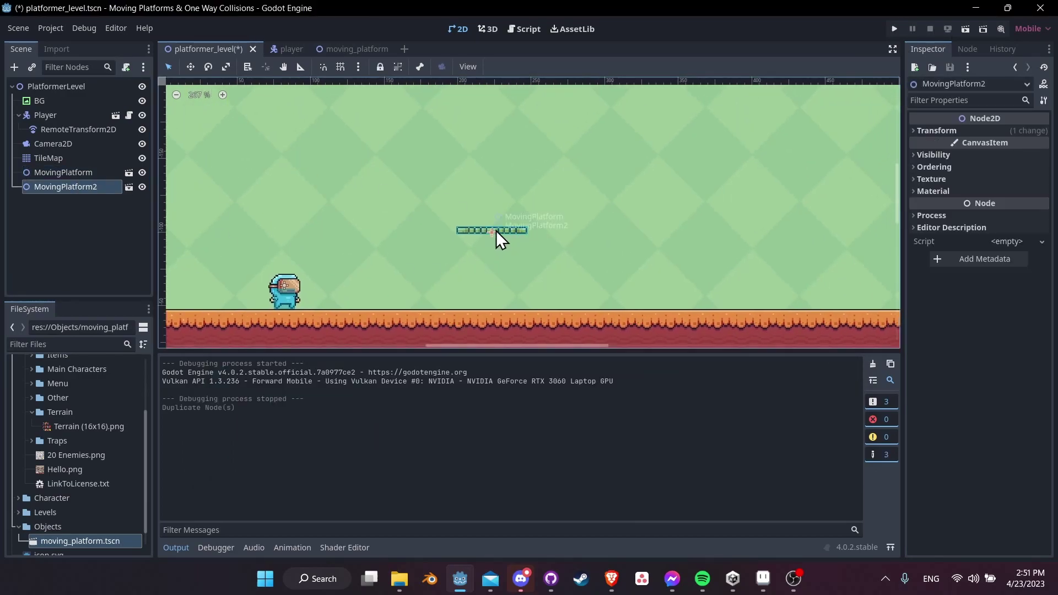
left_click_drag(496, 230, 687, 230)
- Run the level, jump the player between the two moving platforms, and close the game
left_click(900, 29)
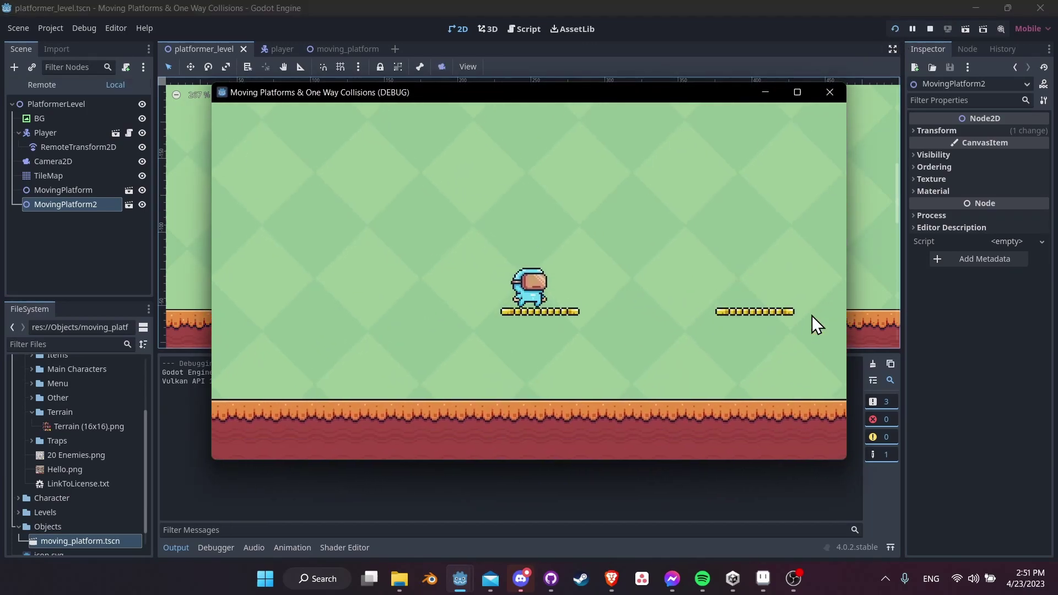
key("space")
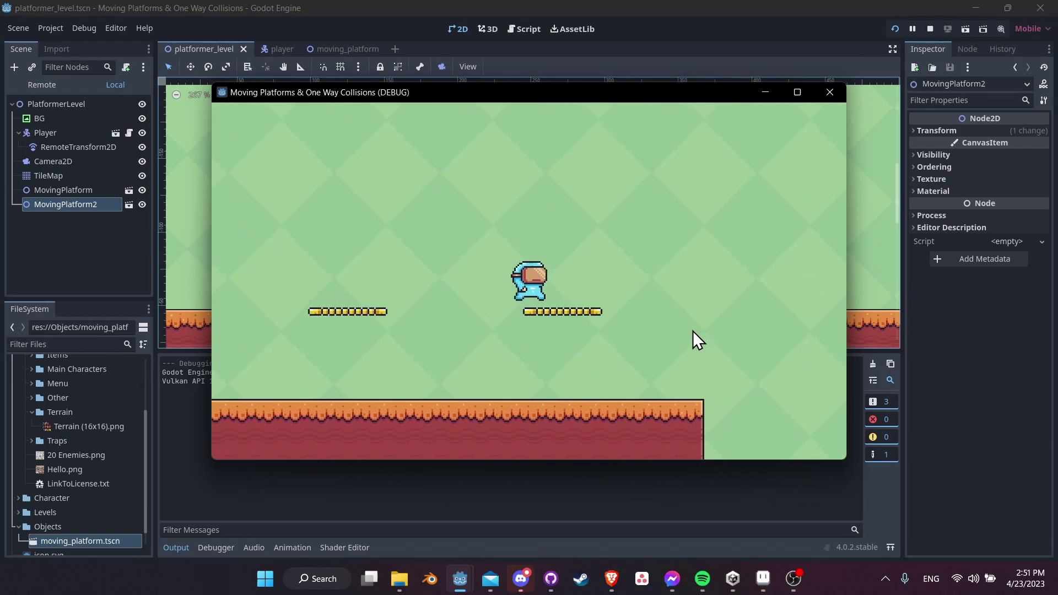
left_click(830, 92)
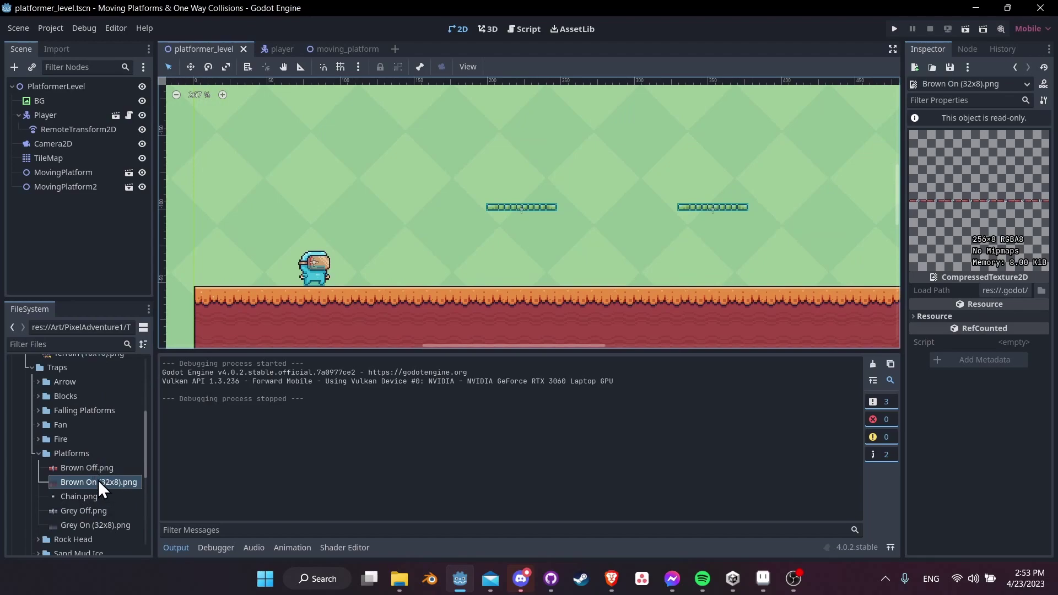
- Add the Grey On (32x8).png platform sprite to the level and position it above the player at about x 57, y -102 px
scroll(99, 482, "down", 1)
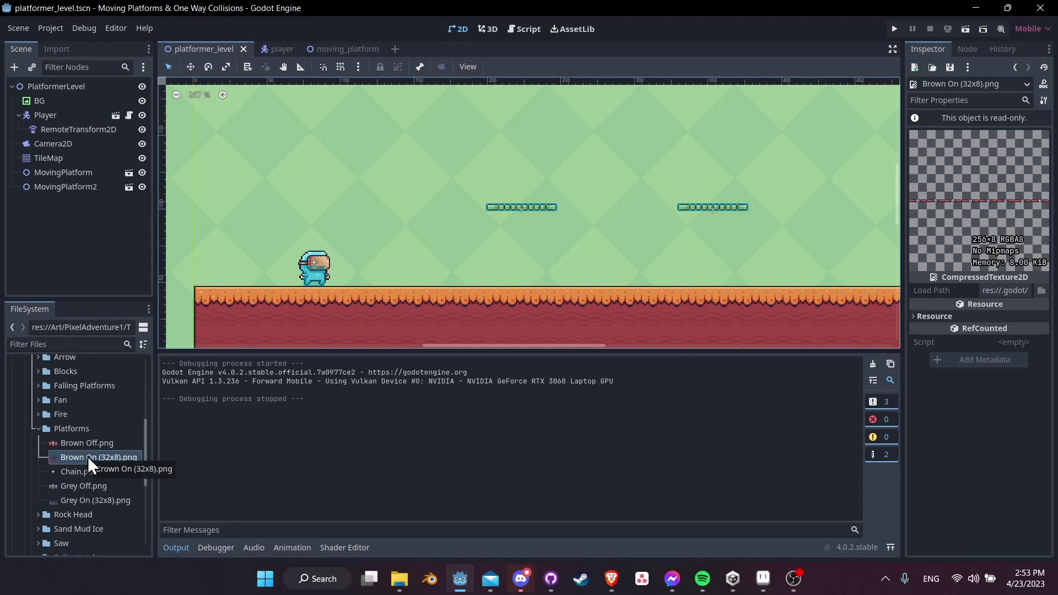
left_click(94, 500)
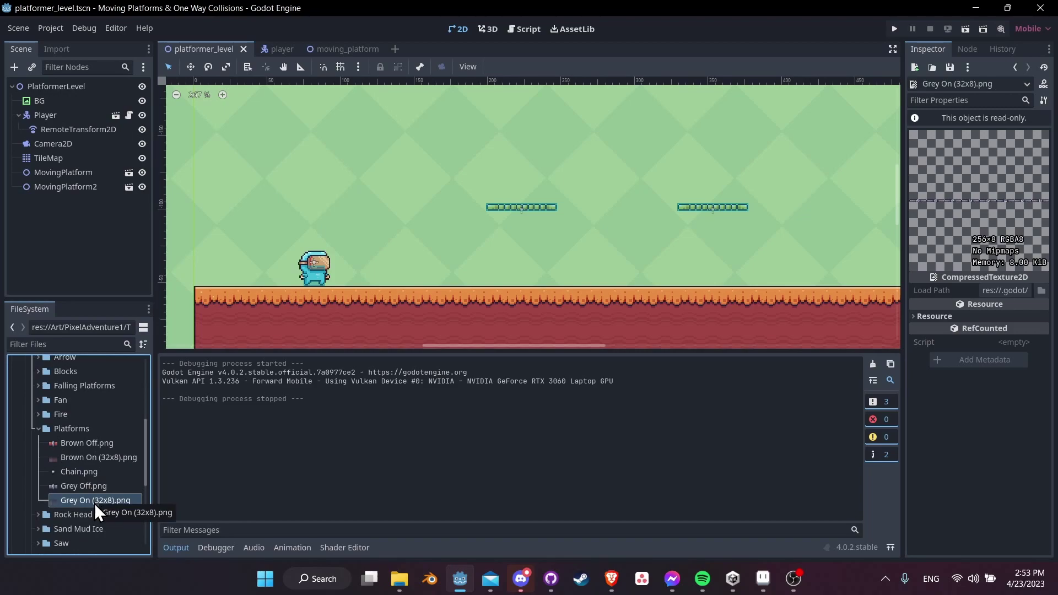
left_click_drag(103, 504, 273, 210)
middle_click_drag(273, 210, 444, 207)
left_click_drag(445, 207, 450, 205)
middle_click_drag(432, 248, 484, 256)
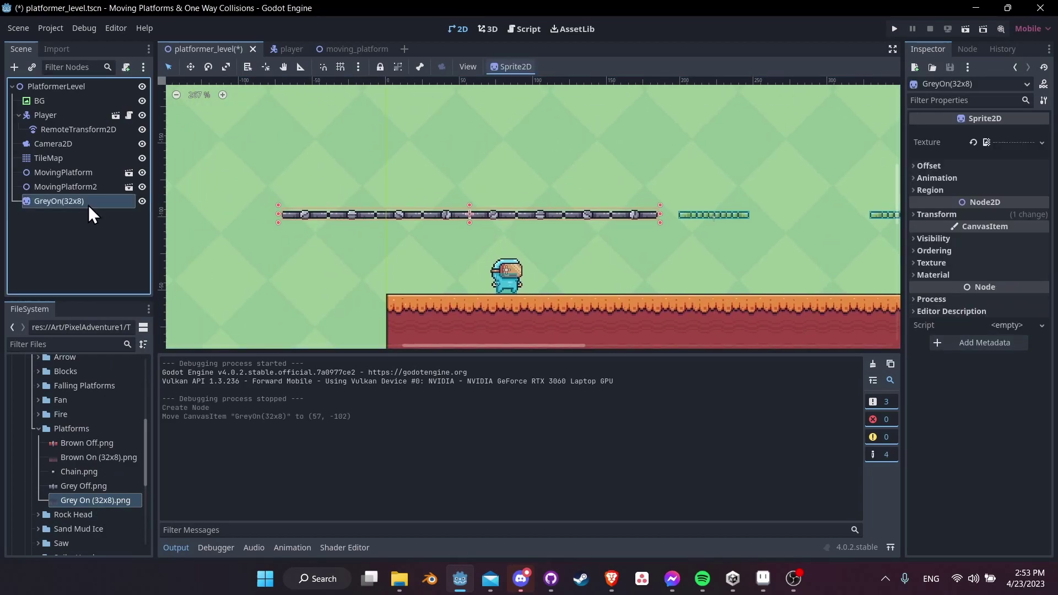
- Rename the new grey platform sprite node to OneWayPlatform
right_click(89, 205)
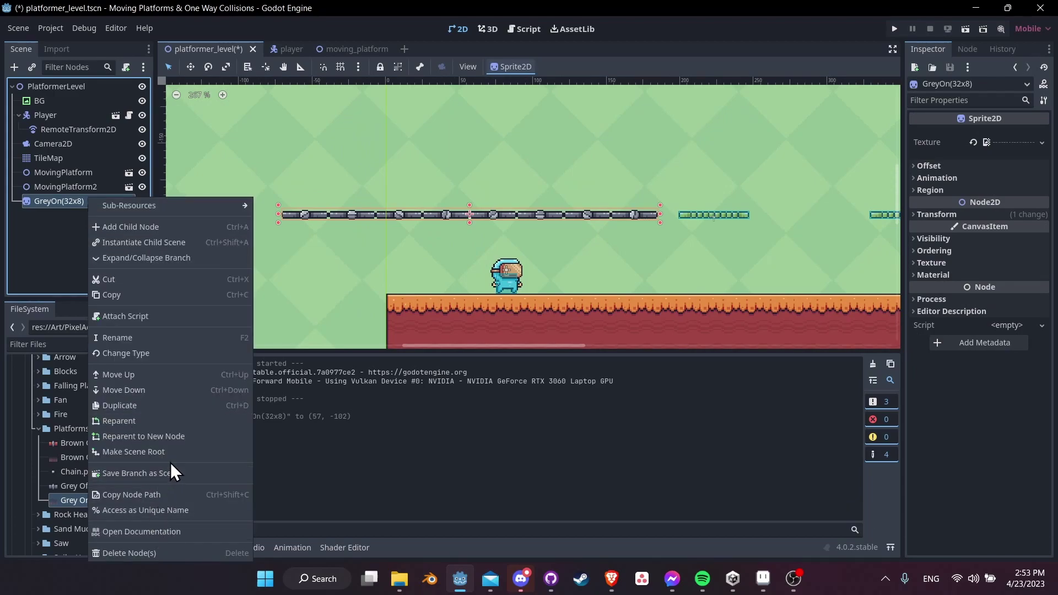
left_click(83, 200)
double_click(83, 199)
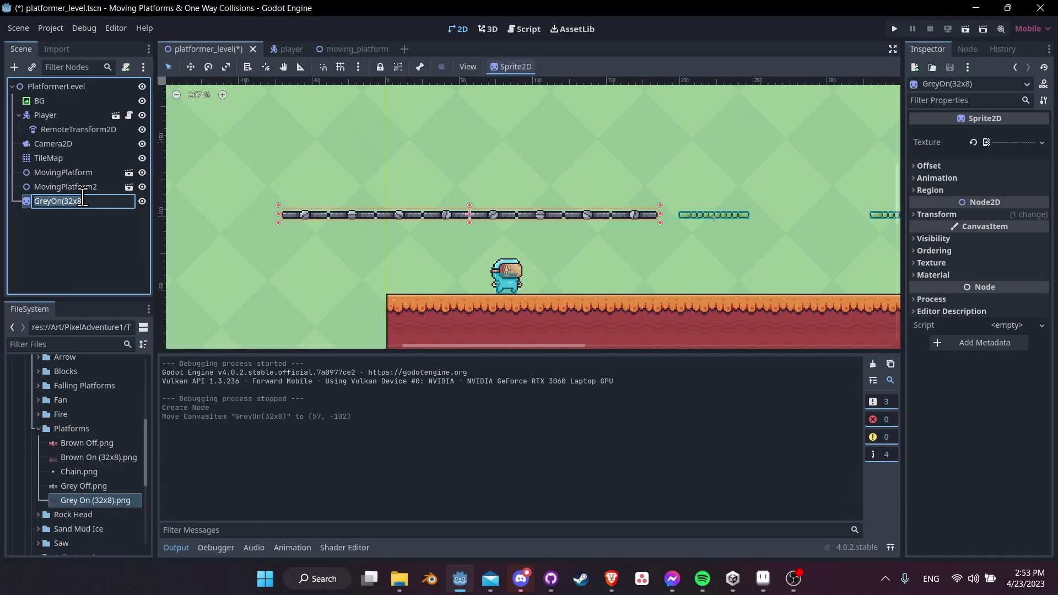
type("OneWayPlatform")
key("Return")
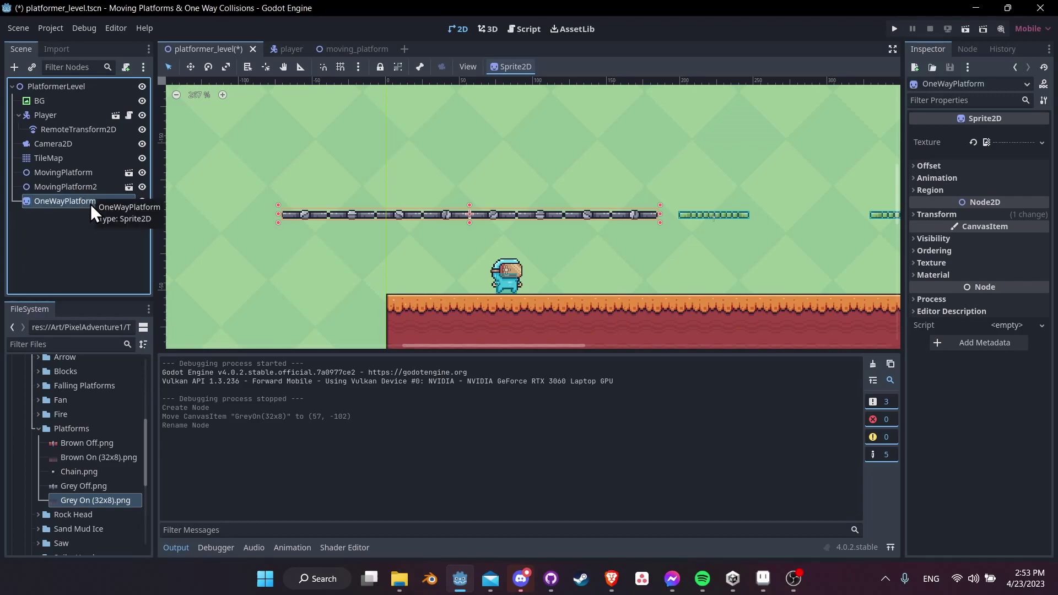
- Add a CollisionShape2D child to OneWayPlatform and give it a new RectangleShape2D shape
right_click(91, 200)
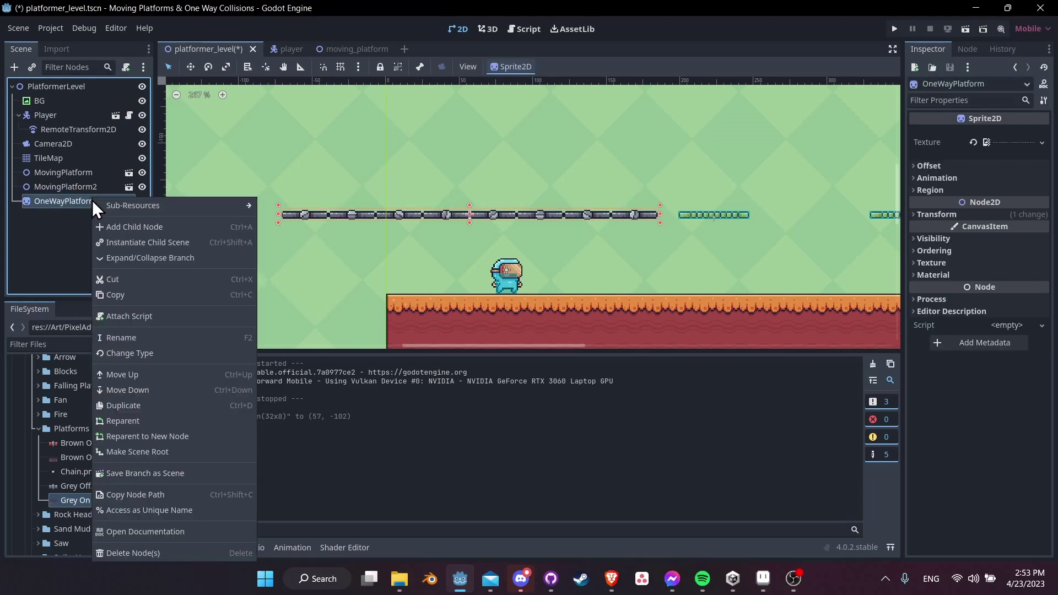
left_click(118, 227)
type("collision")
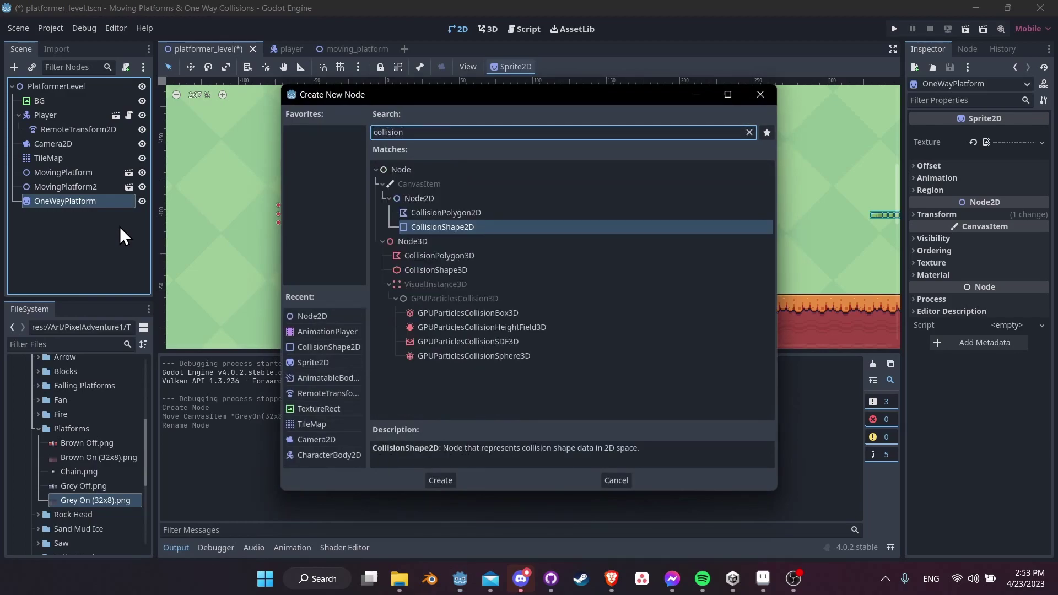
key("Return")
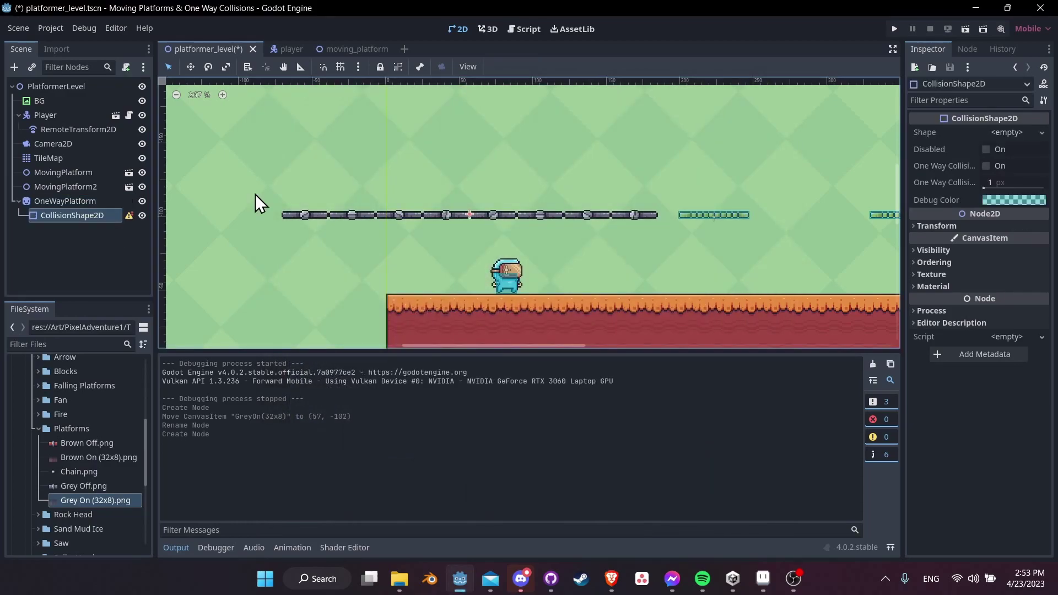
left_click(1042, 132)
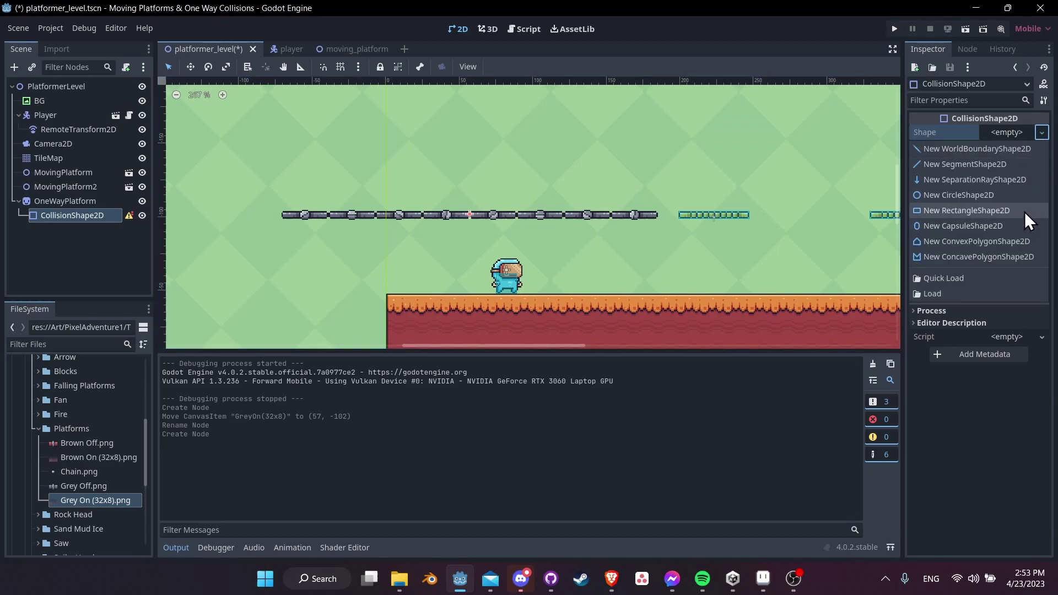
left_click(1024, 211)
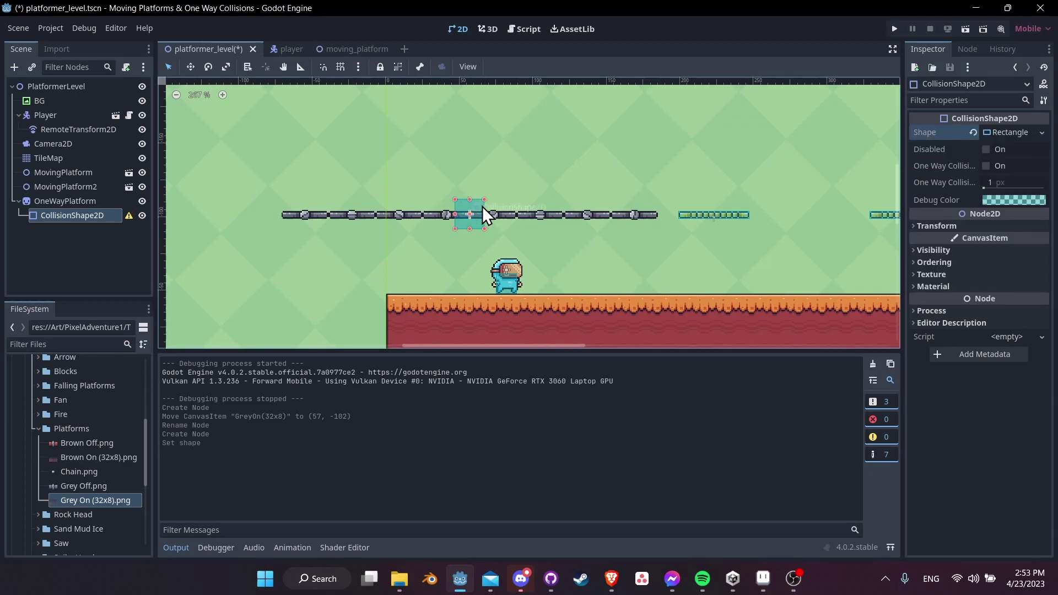
- Resize the rectangular collision shape to cover the full length and thickness of the grey platform sprite
scroll(485, 207, "up", 1)
left_click_drag(484, 195, 689, 220)
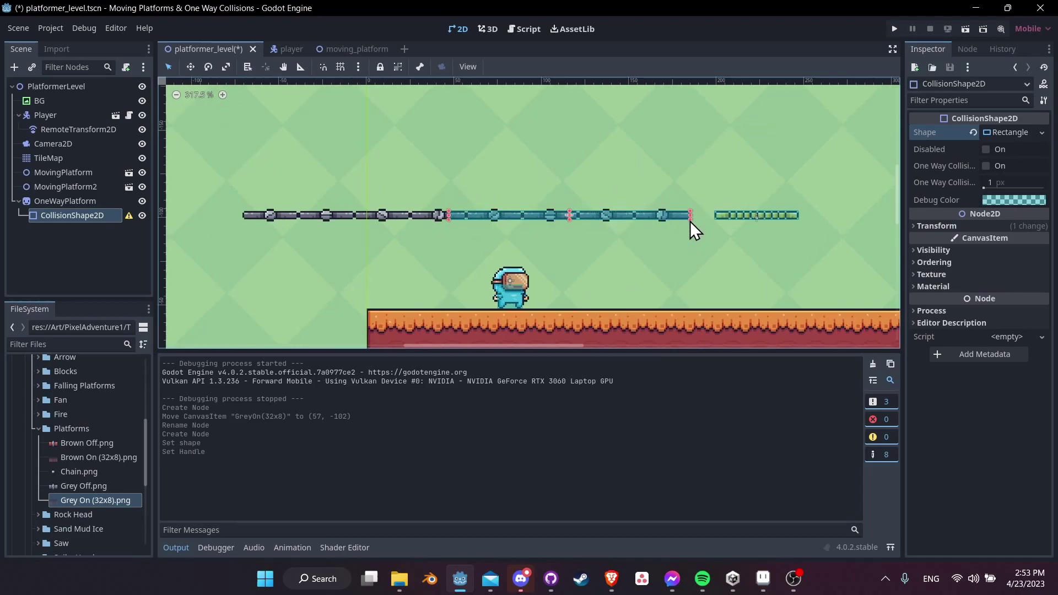
scroll(440, 217, "up", 3)
middle_click_drag(441, 216, 562, 230)
left_click_drag(558, 224, 212, 221)
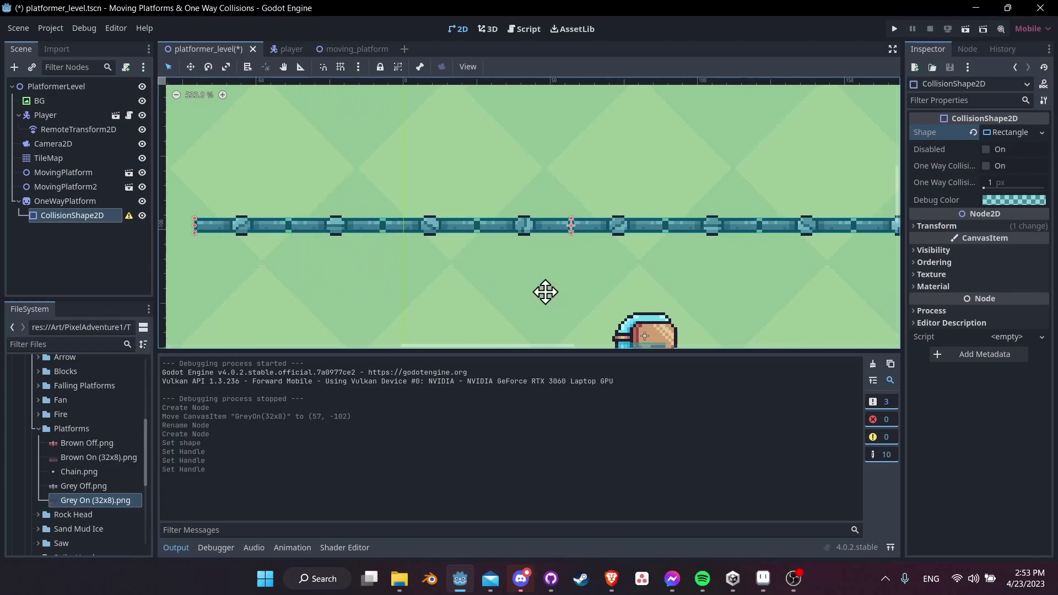
scroll(568, 279, "down", 1)
middle_click_drag(568, 279, 503, 282)
scroll(588, 279, "down", 1)
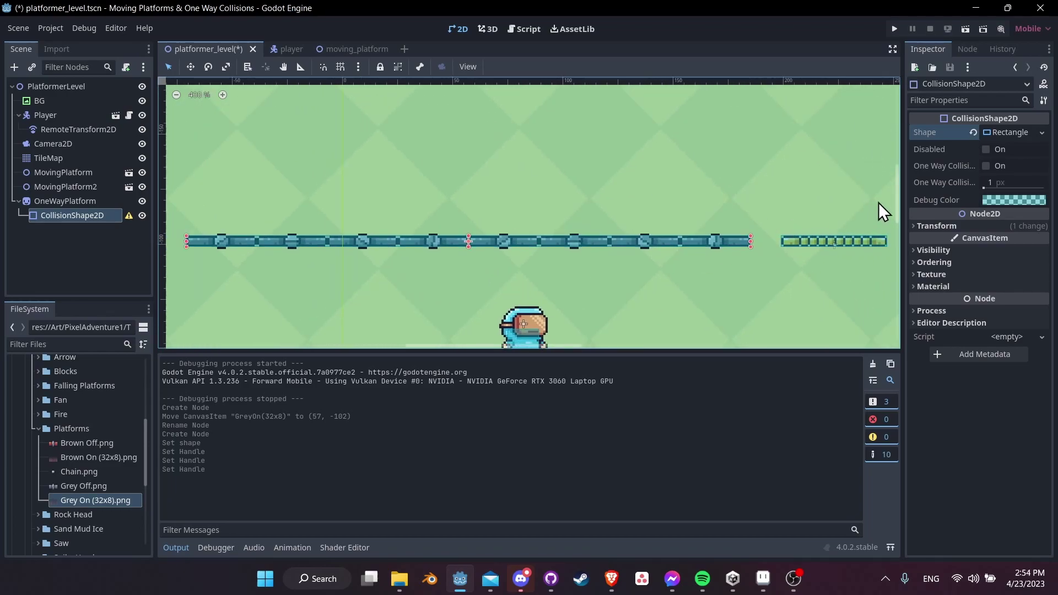
- Enable One Way Collision on the grey platform's collision shape and run the level to test it
left_click_drag(902, 210, 805, 211)
middle_click_drag(766, 260, 747, 191)
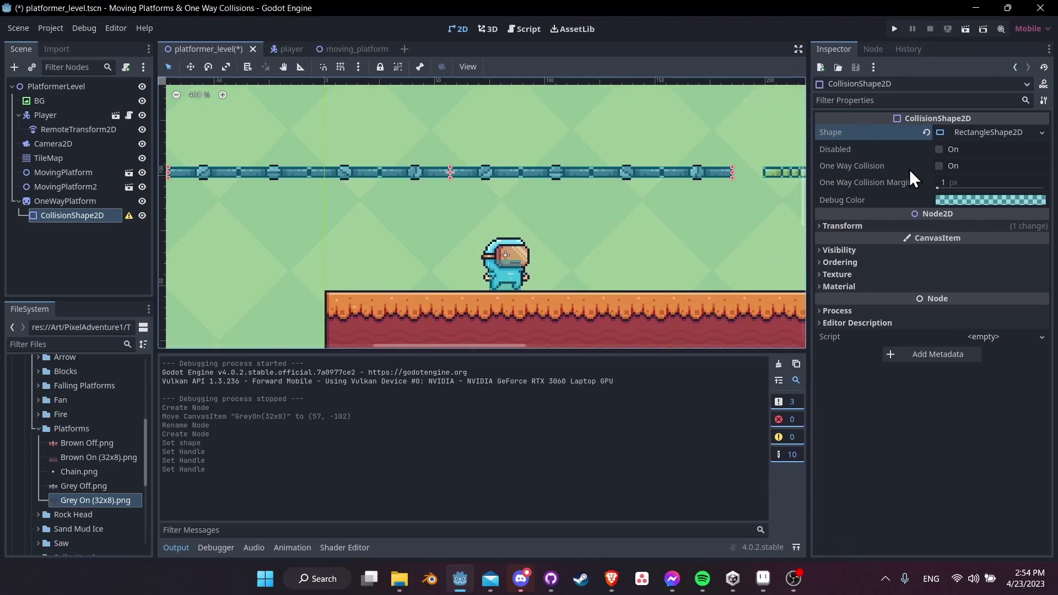
left_click(939, 166)
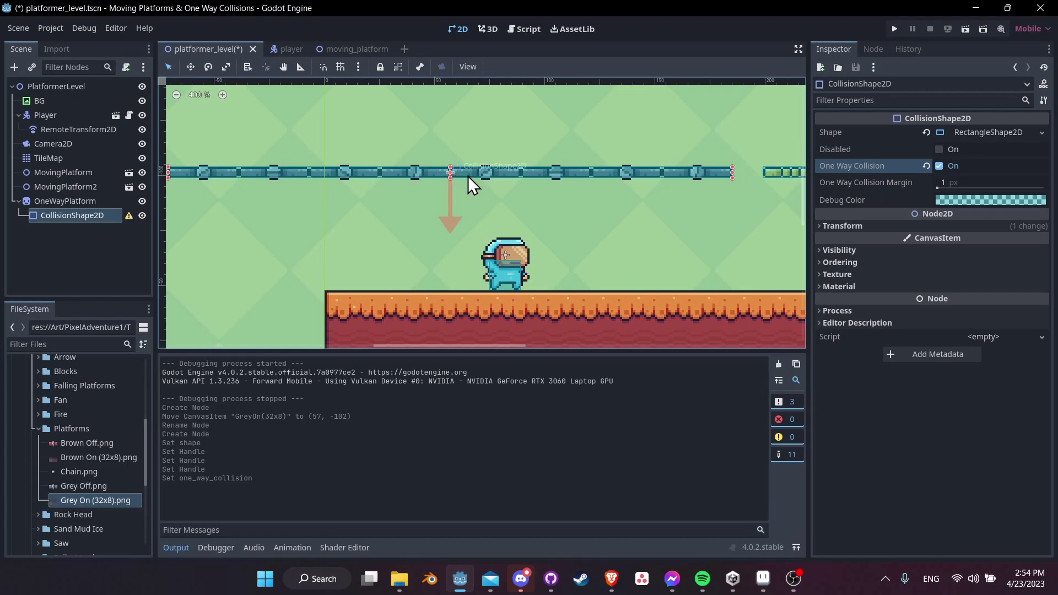
middle_click_drag(437, 139, 443, 177)
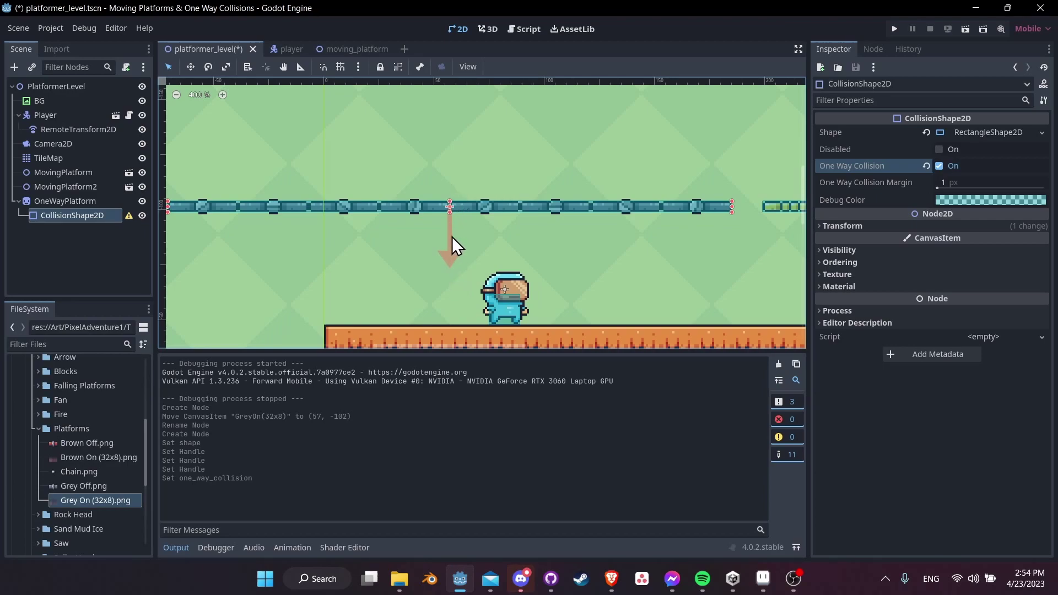
left_click(894, 30)
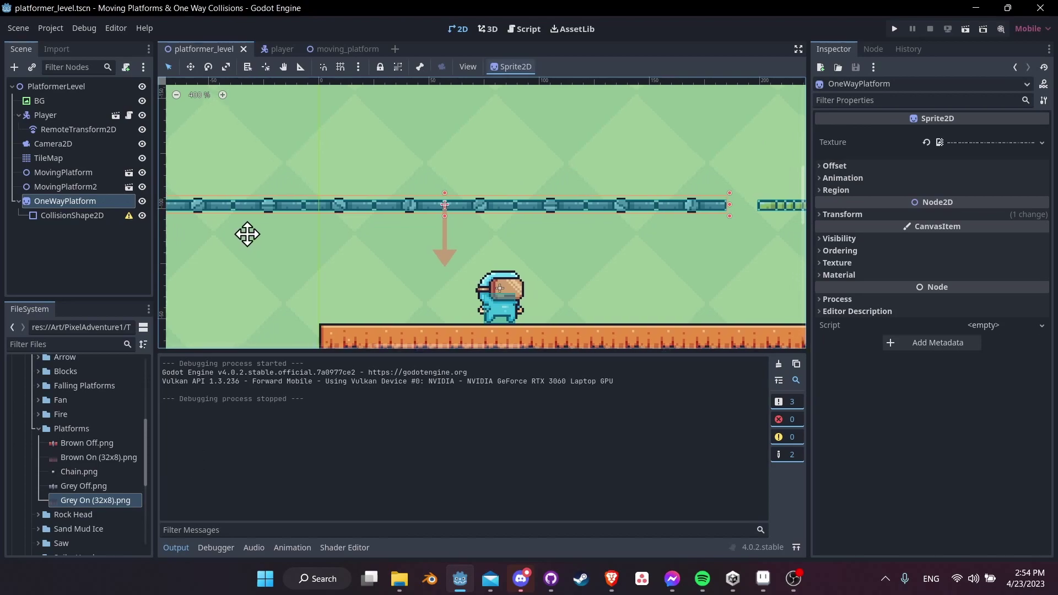
middle_click_drag(244, 232, 223, 223)
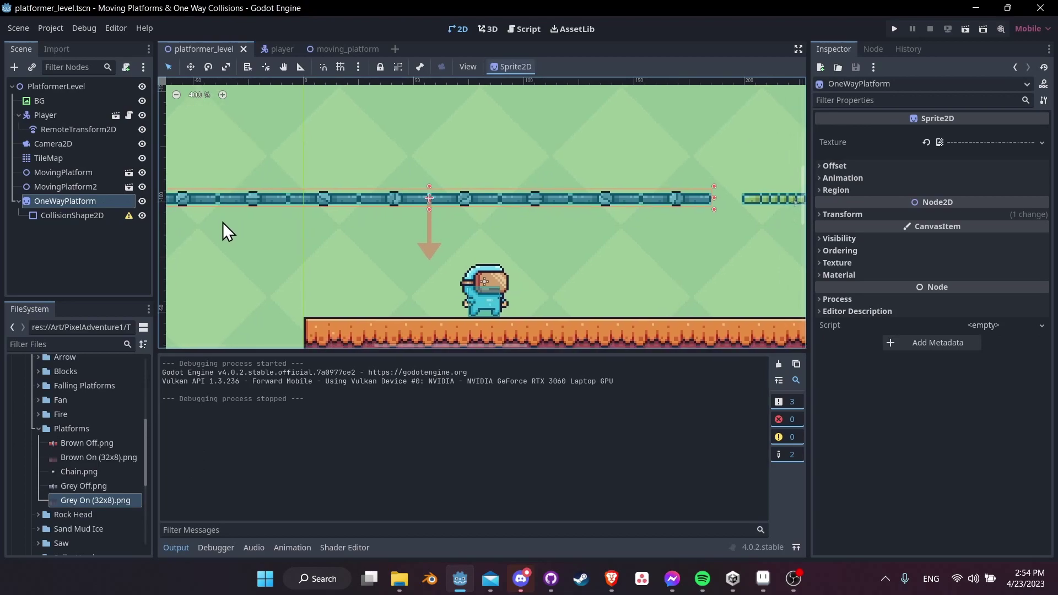
- Add a StaticBody2D child to OneWayPlatform and reparent the CollisionShape2D under it
right_click(85, 203)
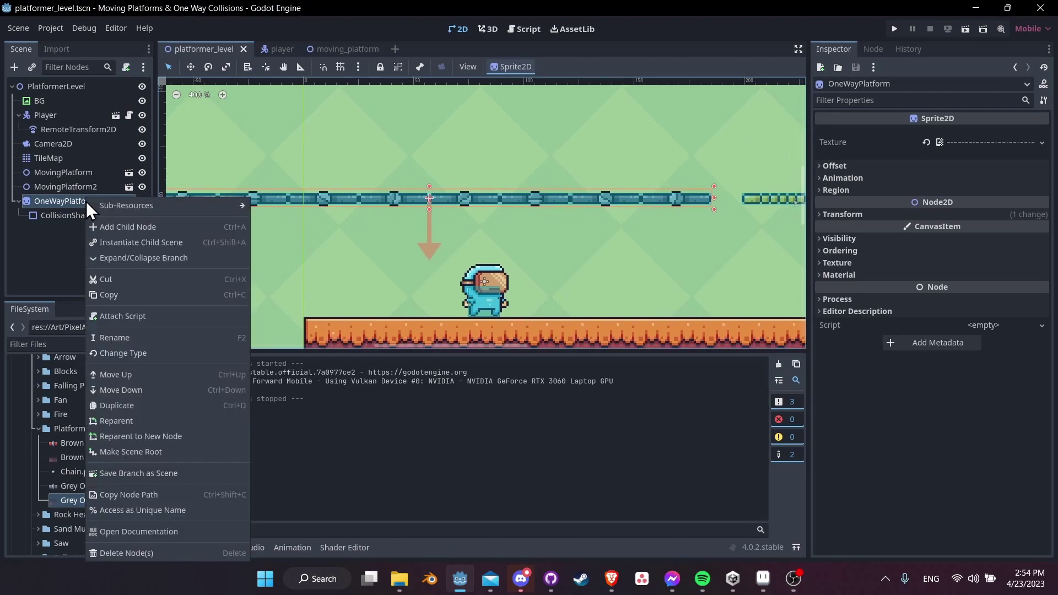
left_click(129, 226)
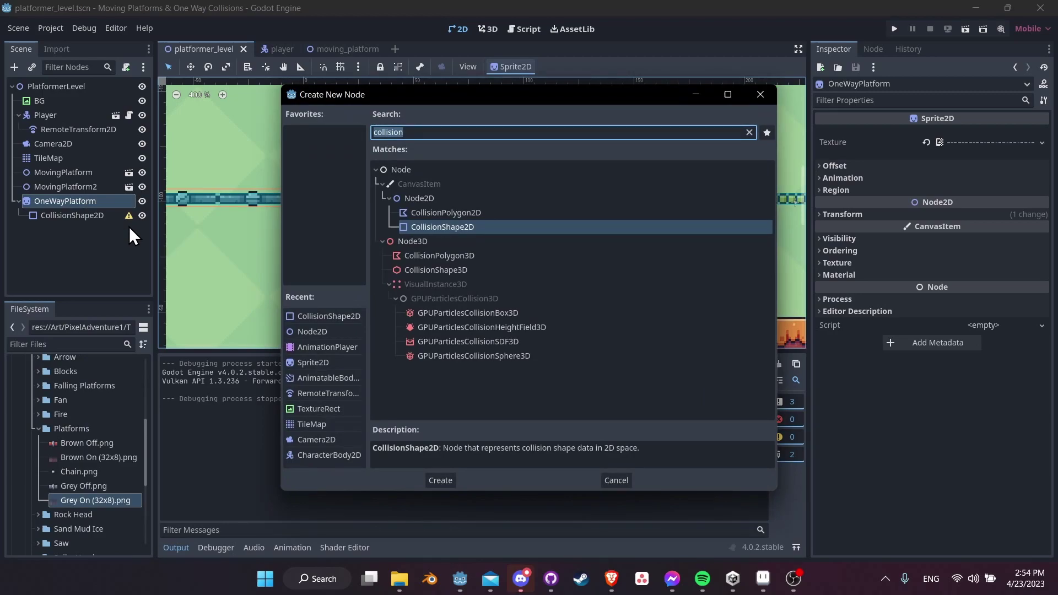
type("body")
left_click(479, 242)
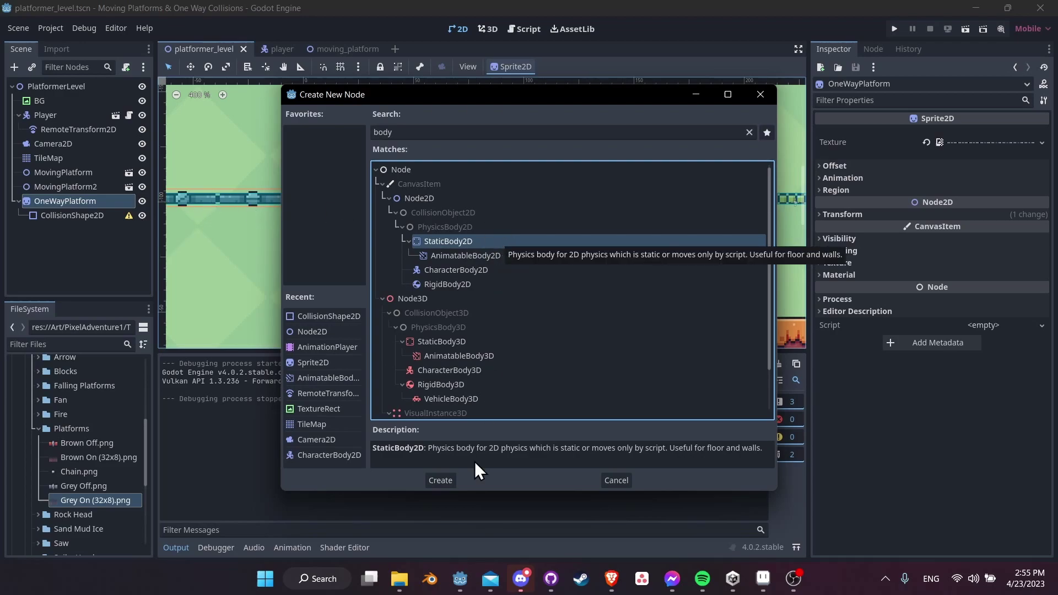
left_click(436, 481)
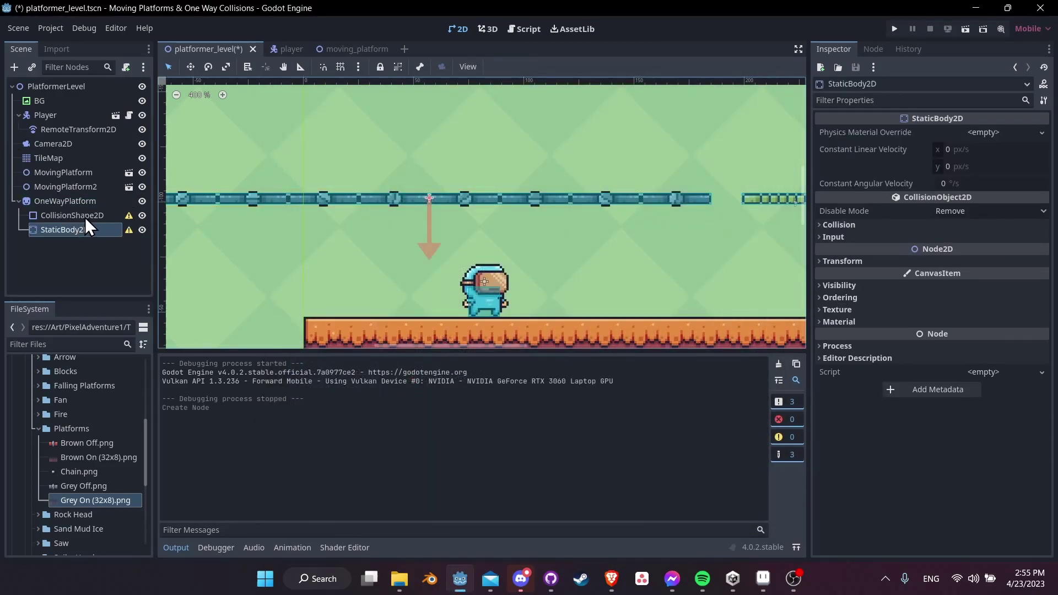
left_click_drag(86, 216, 100, 234)
left_click(98, 216)
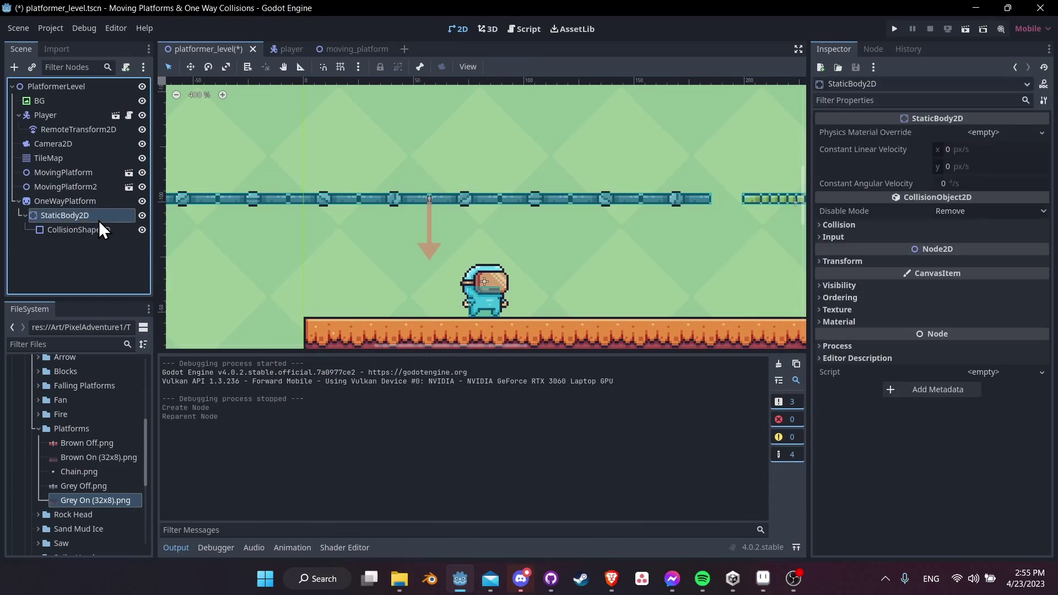
- Run the level, jump the player up through the one-way platform and walk along it, stop the game, and save the scene
left_click(894, 29)
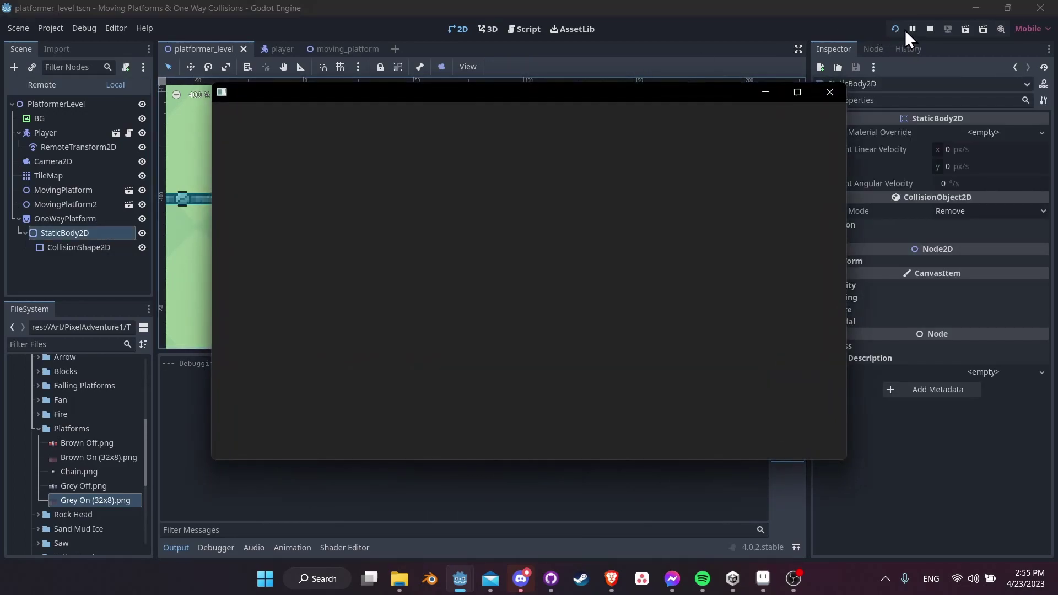
key("space")
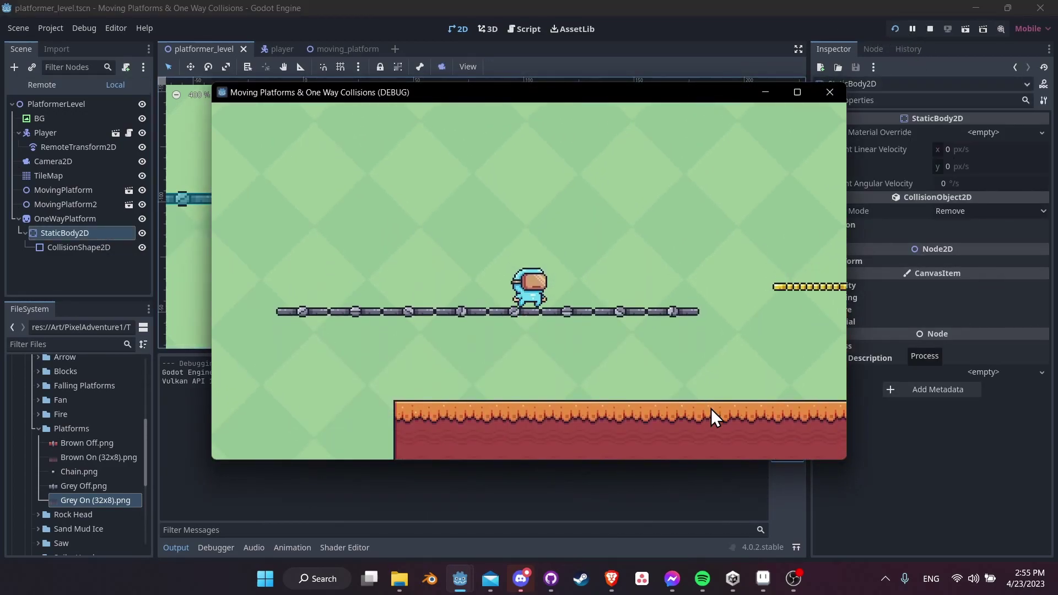
key("Right")
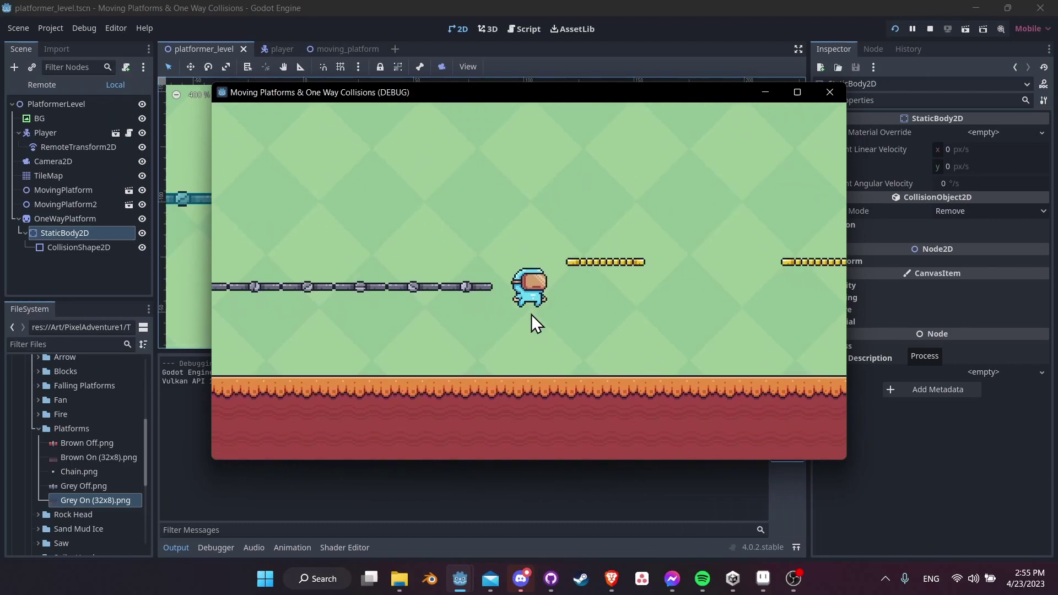
key("Left")
key("space")
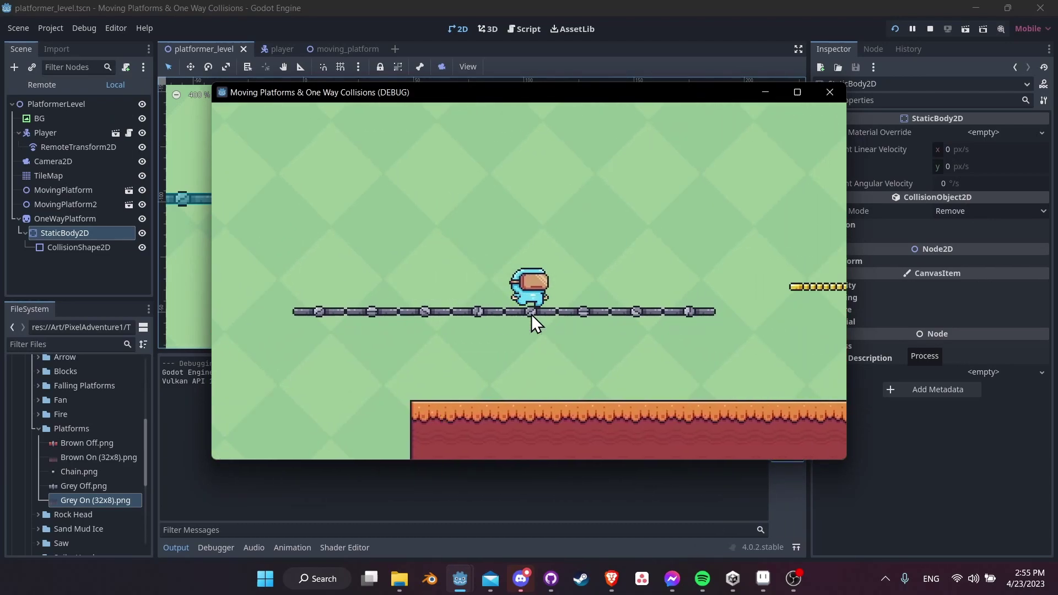
key("Left")
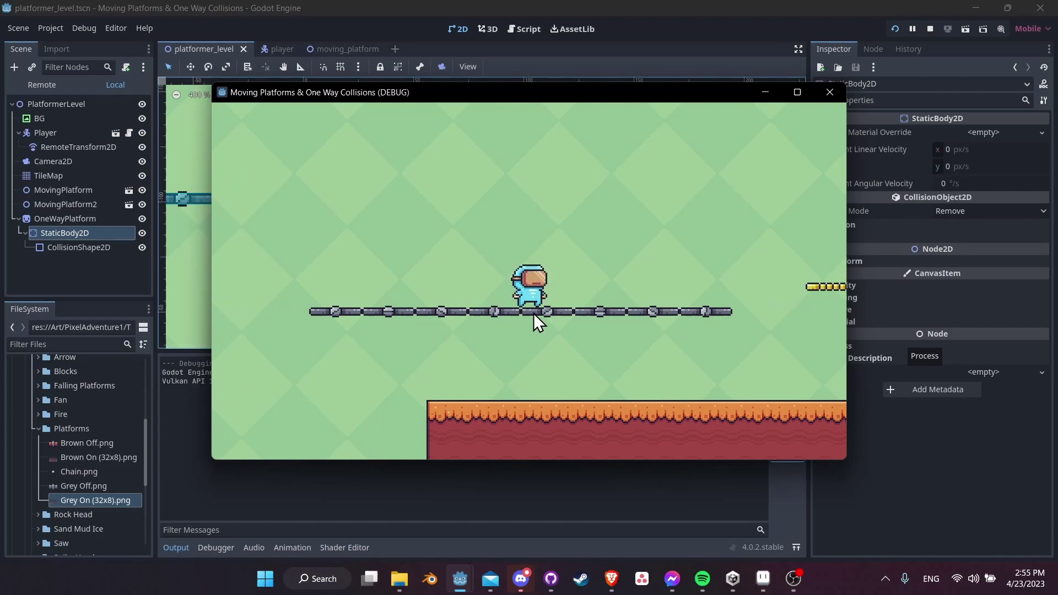
key("Left")
key("Right")
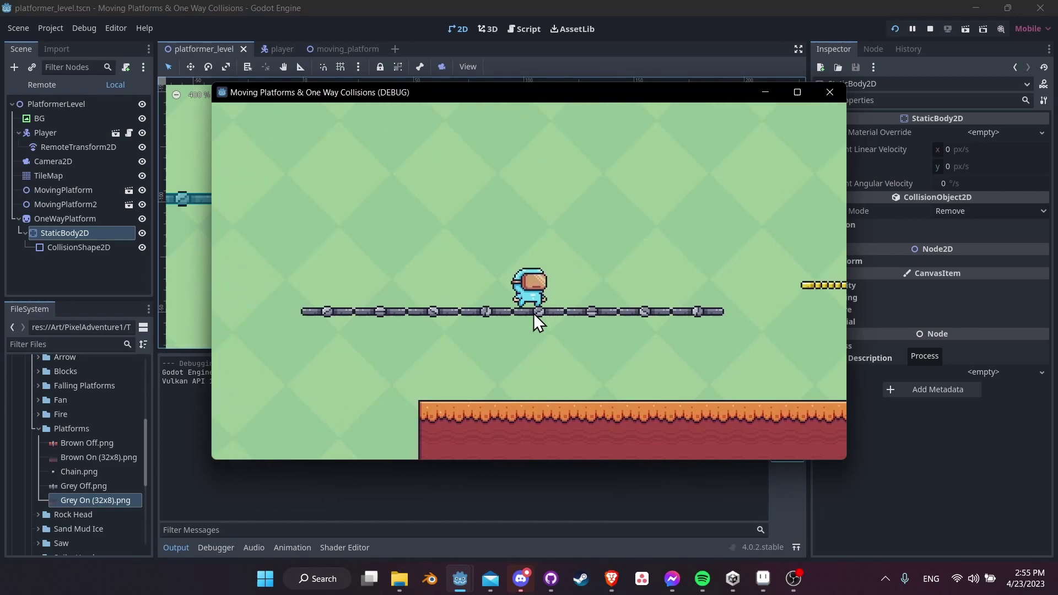
key("Right")
key("Left")
key("Right")
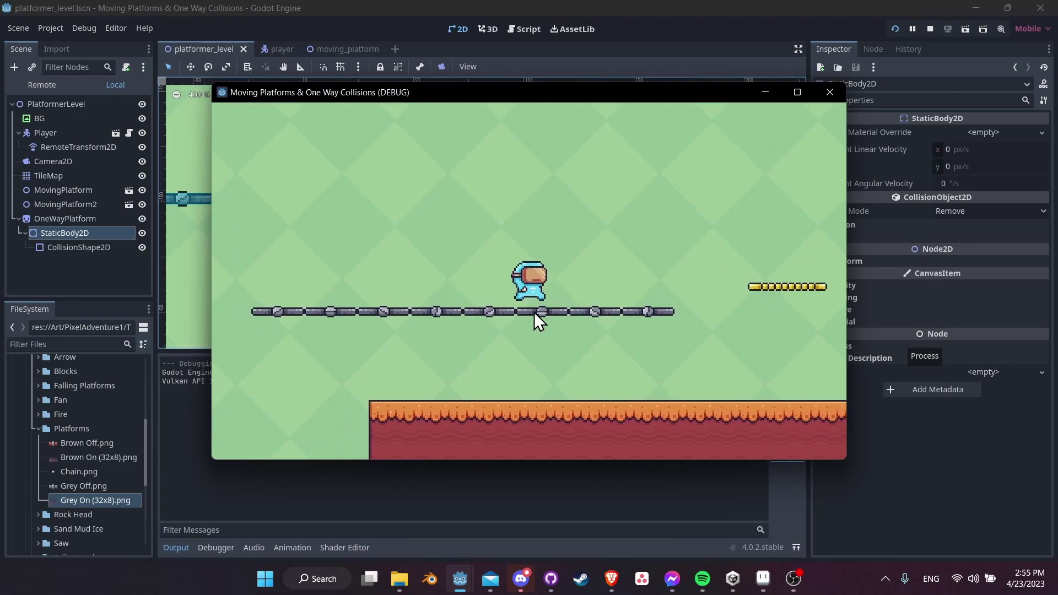
key("Right")
key("Left")
key("Right")
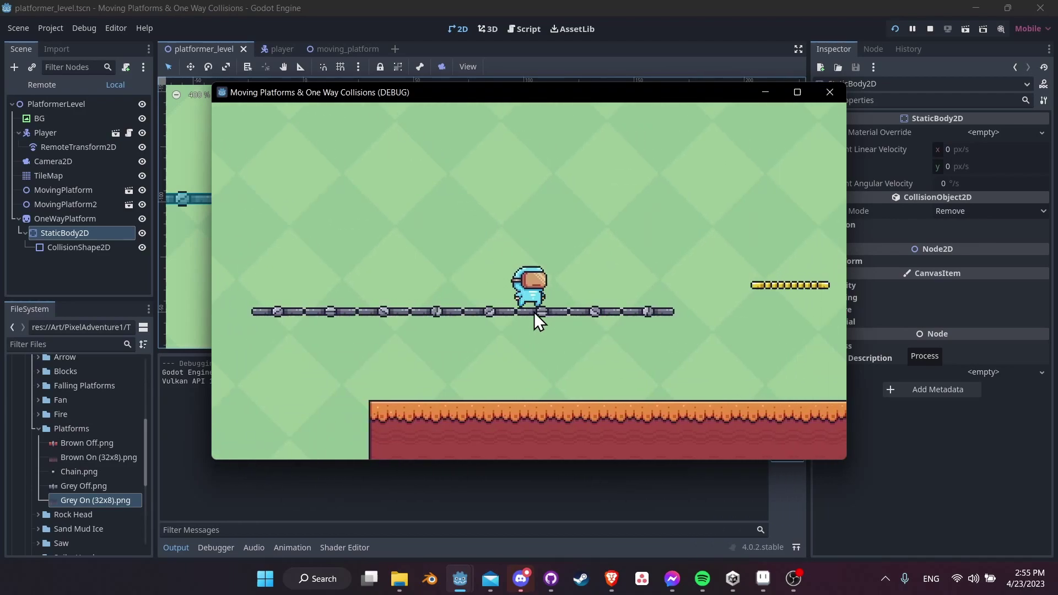
left_click(930, 30)
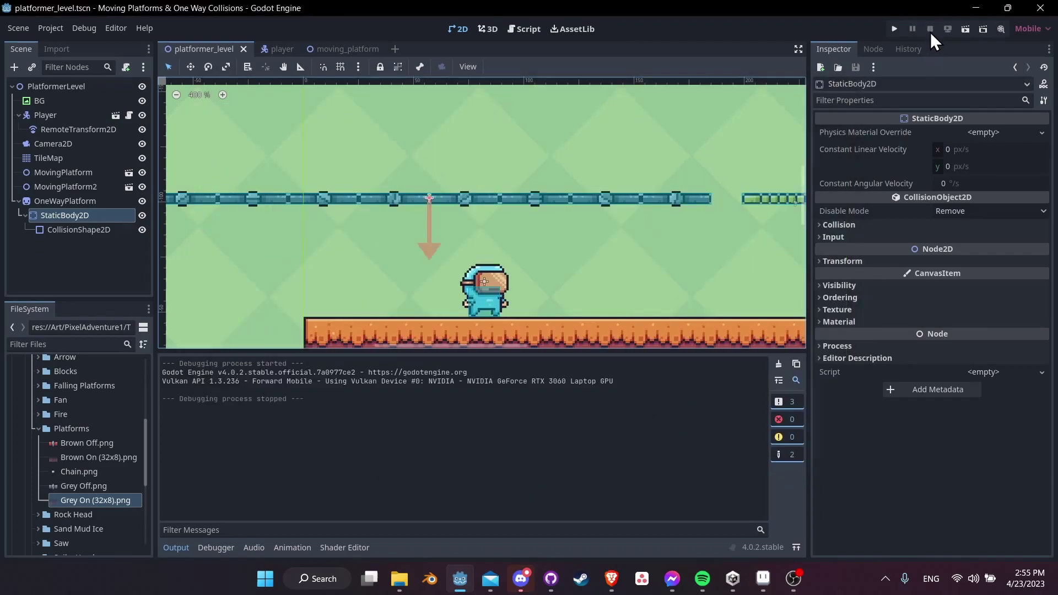
key("ctrl+s")
- Open the script attached to the Player node in the player scene and read through its code
left_click(279, 50)
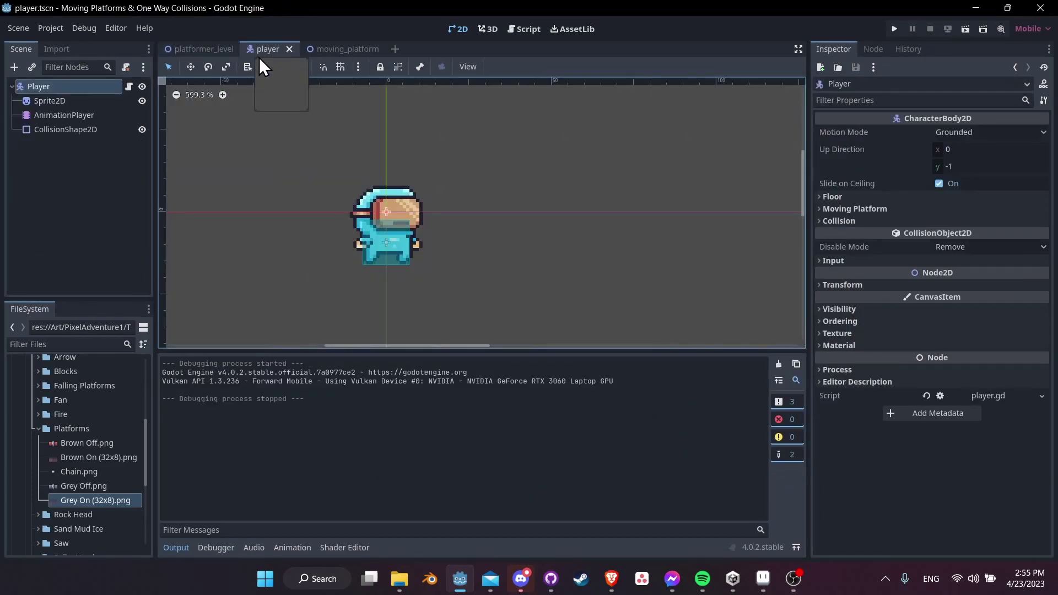
left_click(129, 87)
scroll(561, 200, "down", 1)
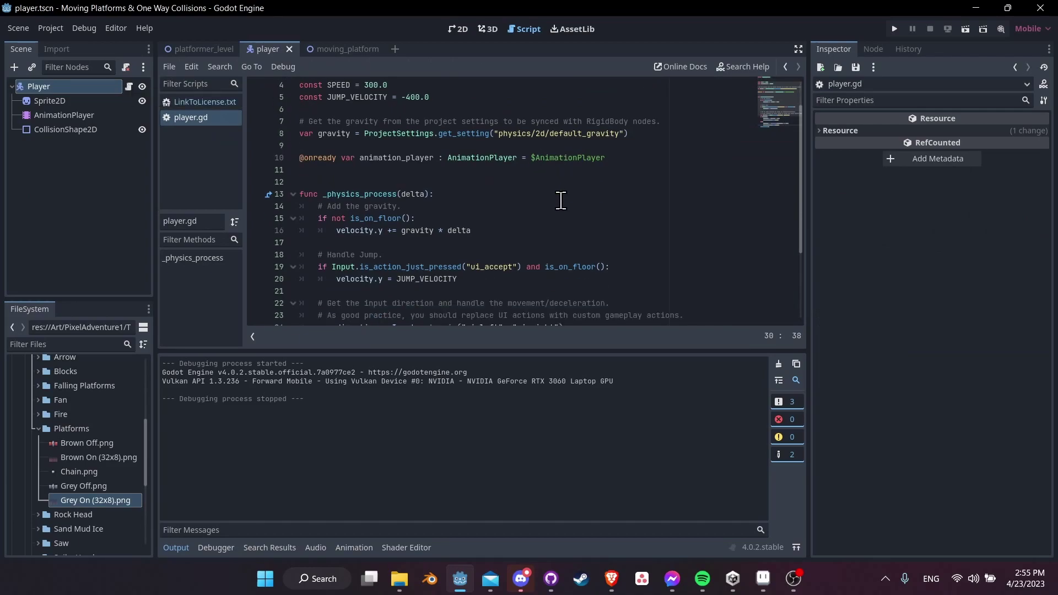
scroll(561, 200, "down", 3)
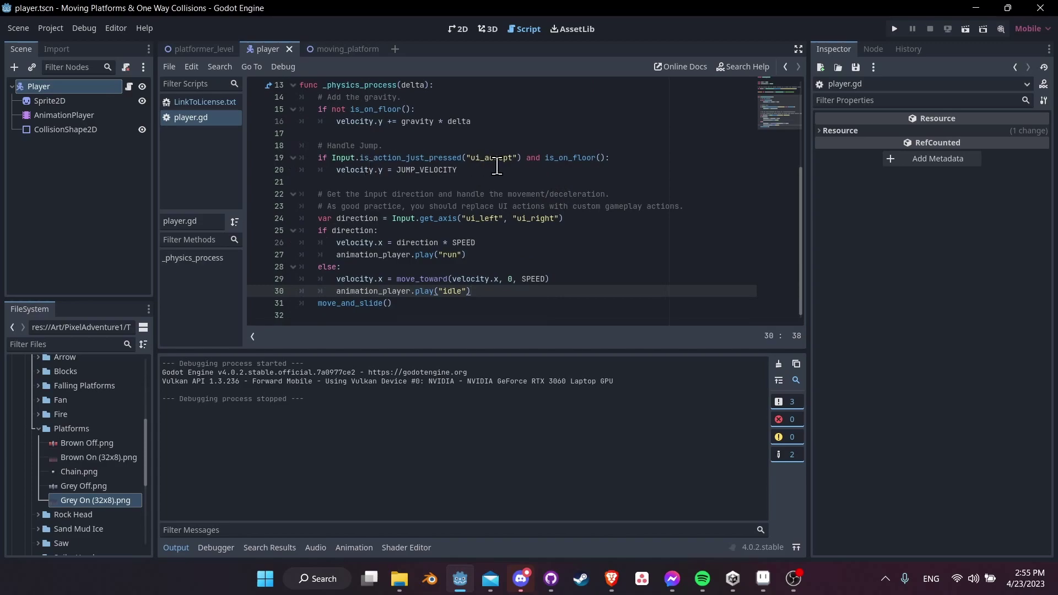
scroll(321, 181, "up", 4)
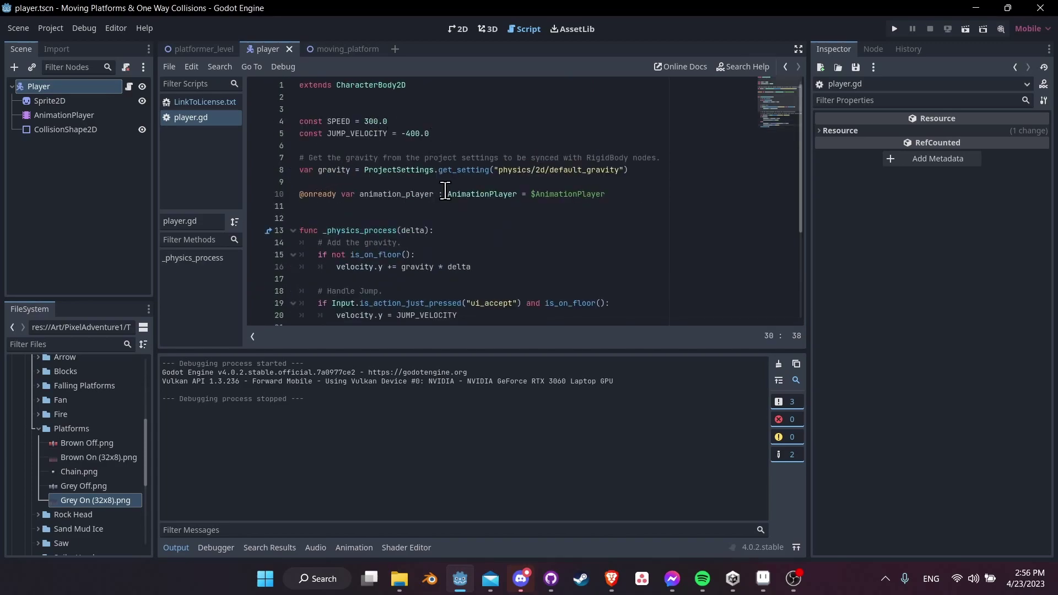
scroll(445, 189, "down", 3)
- Examine the jump handling block in _physics_process, including its ui_accept input condition and the is_on_floor() check
left_click_drag(317, 182, 479, 206)
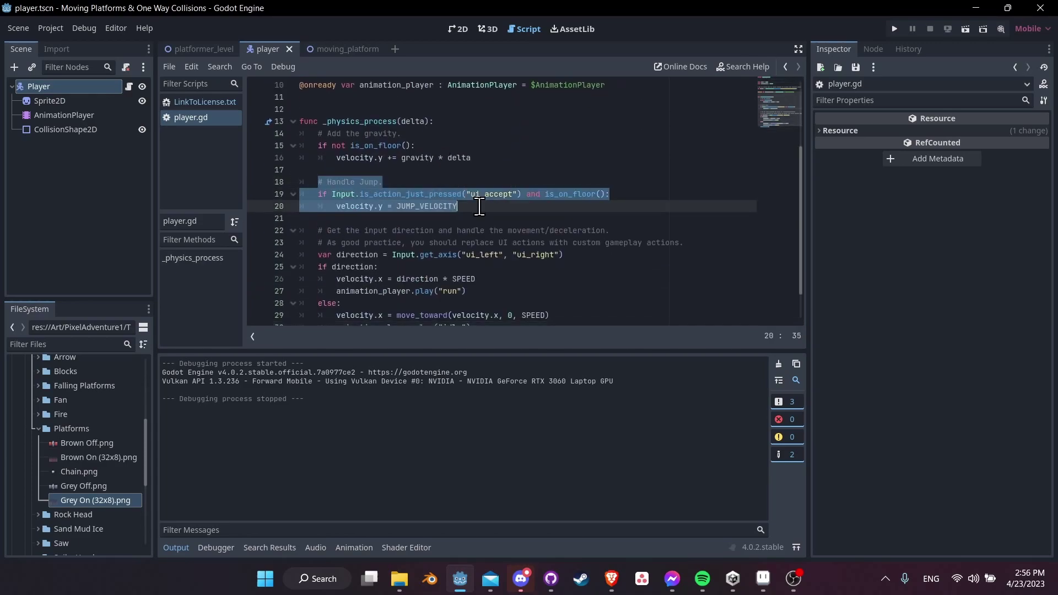
left_click(479, 206)
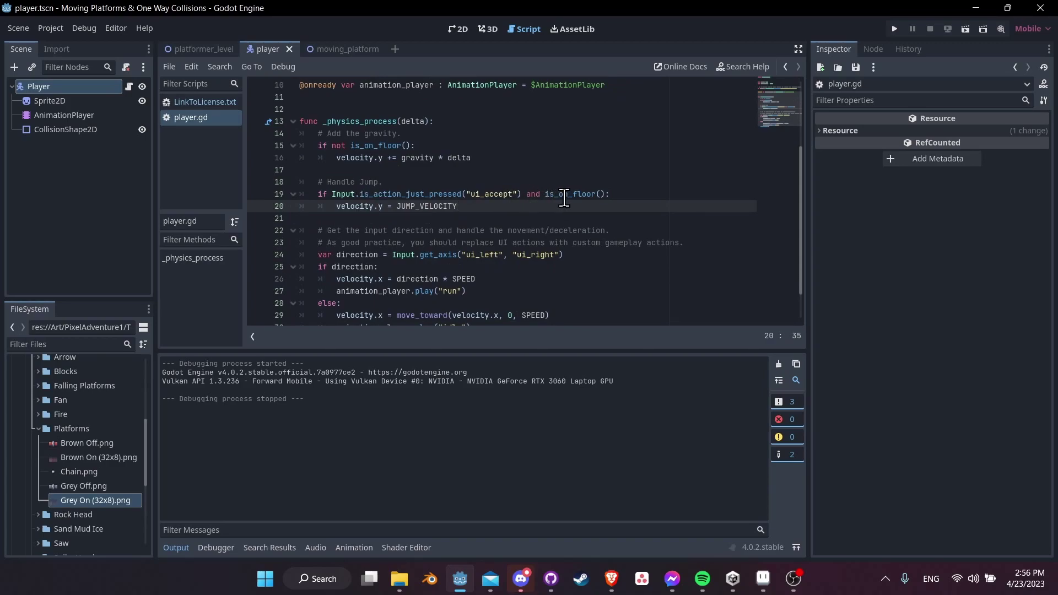
left_click_drag(311, 185, 532, 212)
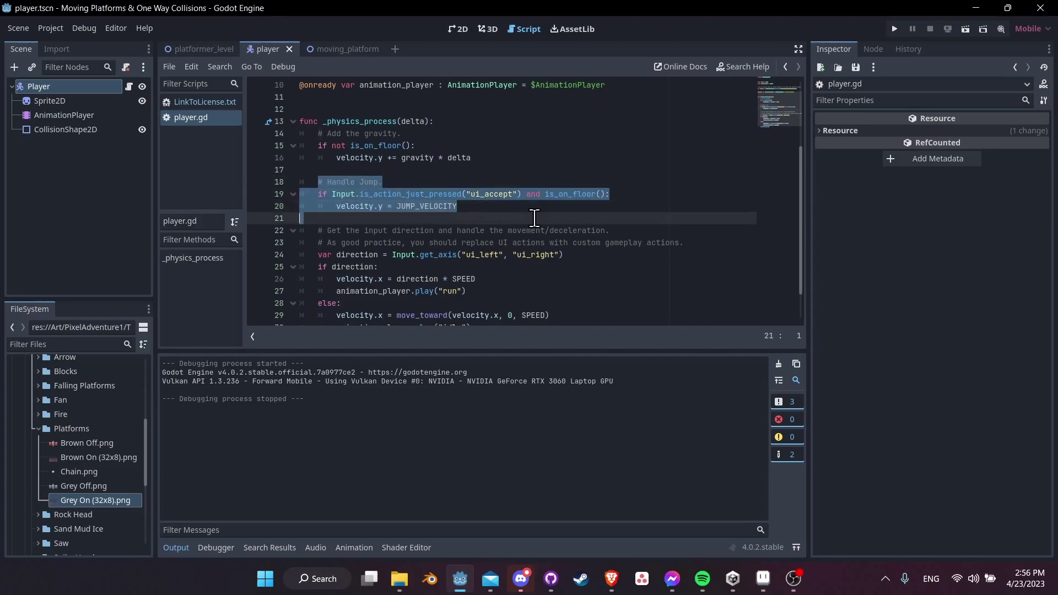
left_click(531, 209)
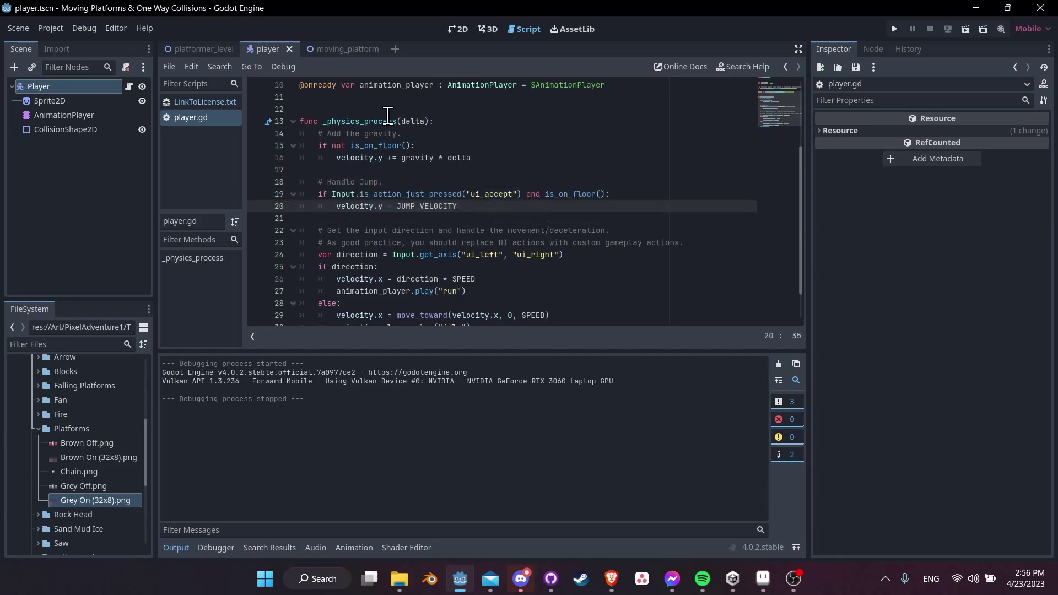
left_click_drag(321, 194, 514, 189)
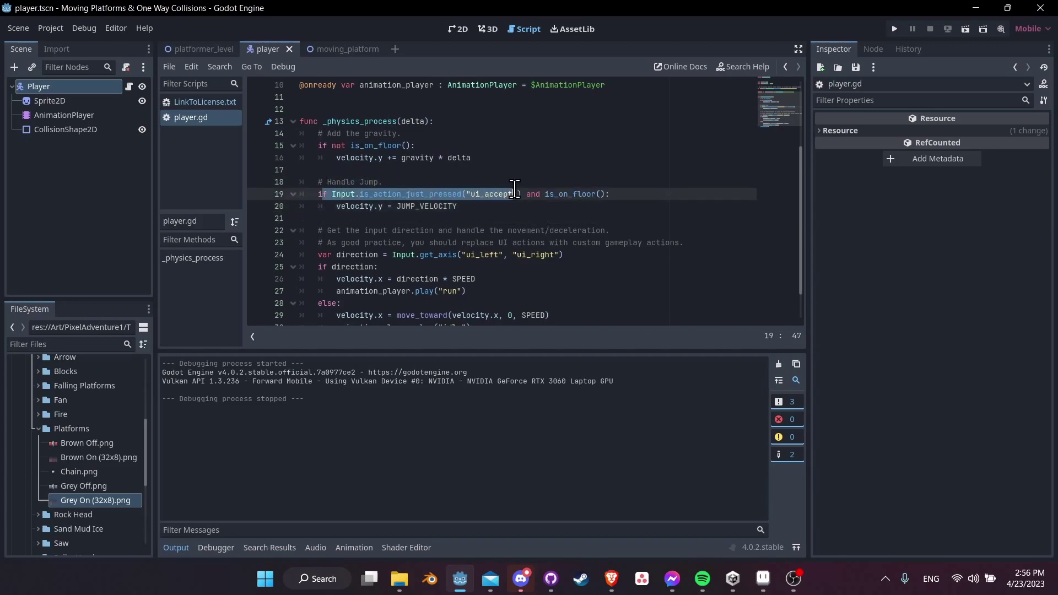
left_click(480, 194)
left_click_drag(520, 194, 466, 194)
left_click(466, 194)
scroll(495, 233, "down", 1)
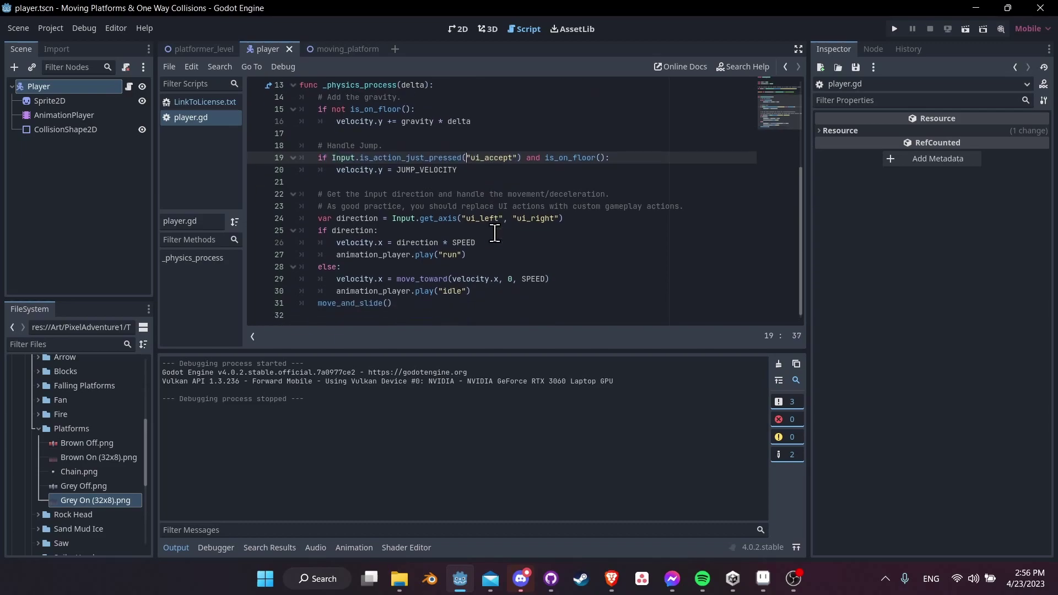
- Add an _input function with the parameter event : InputEvent below move_and_slide() at the end of player.gd
left_click(407, 308)
key("Return")
key("Return")
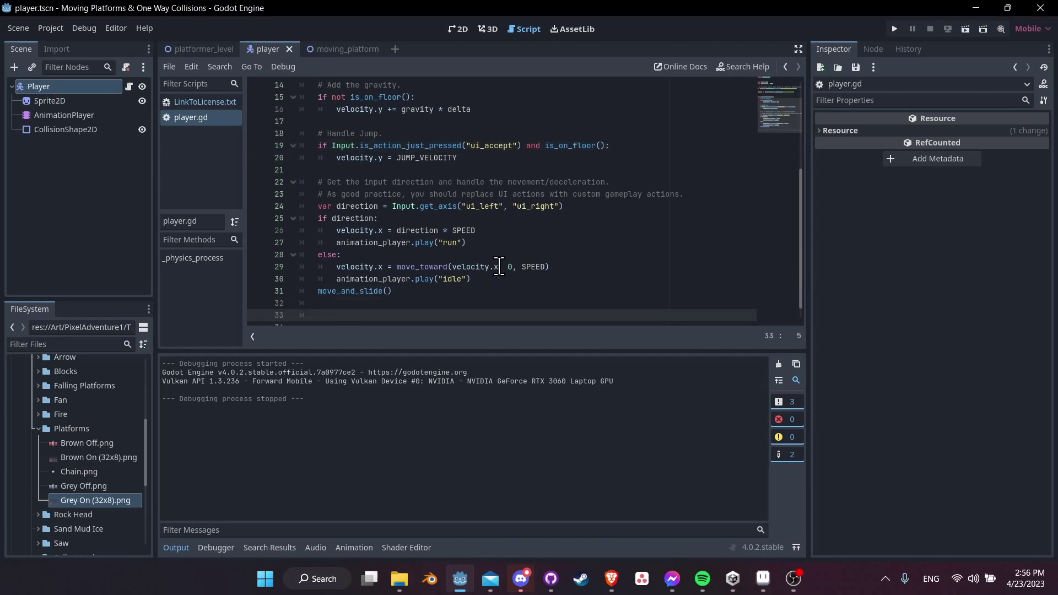
type("func _inpu")
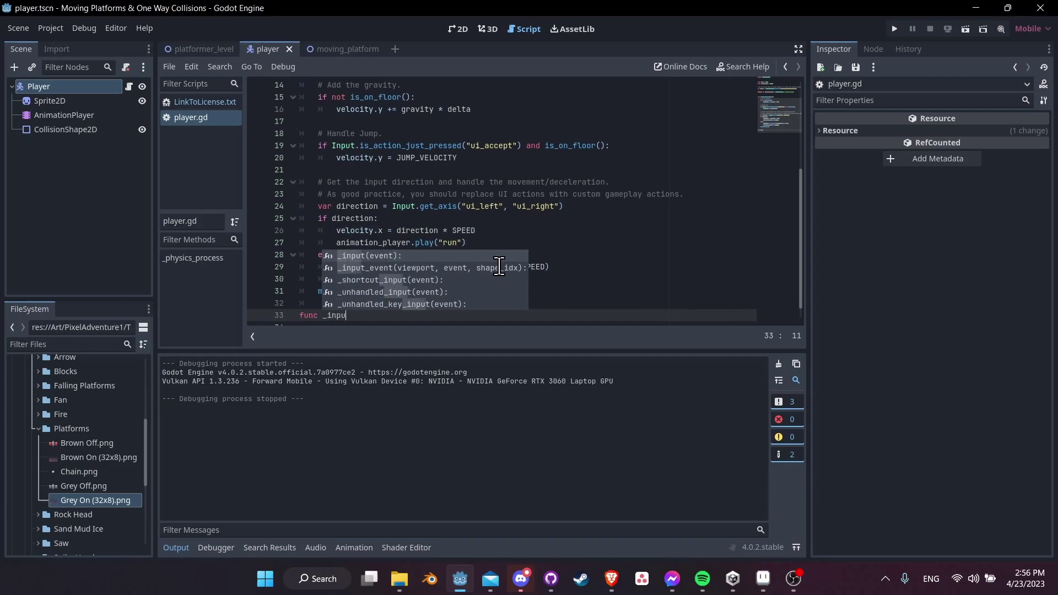
key("Return")
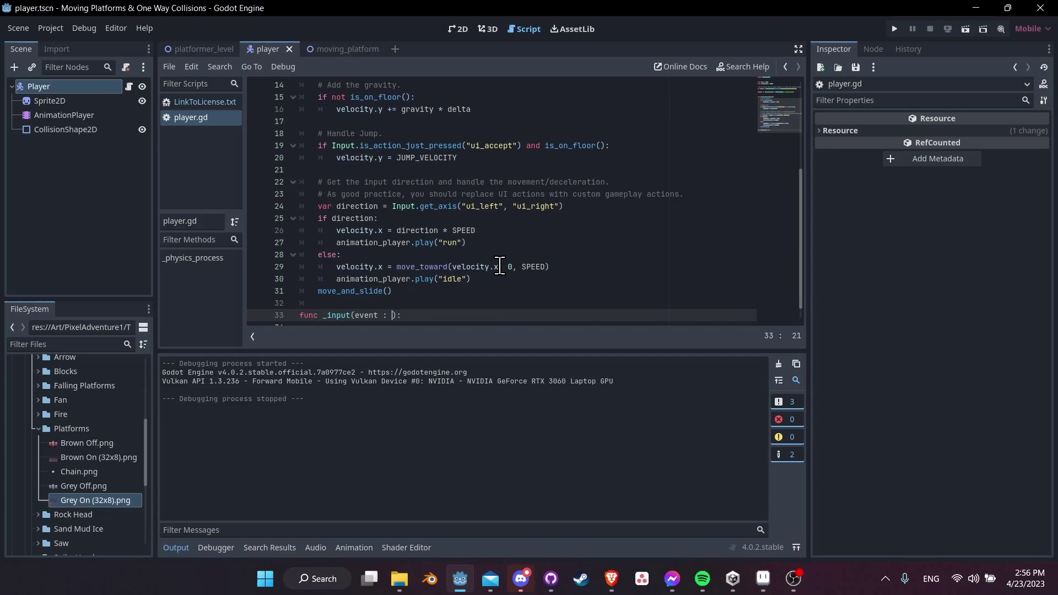
type(": InputEvent")
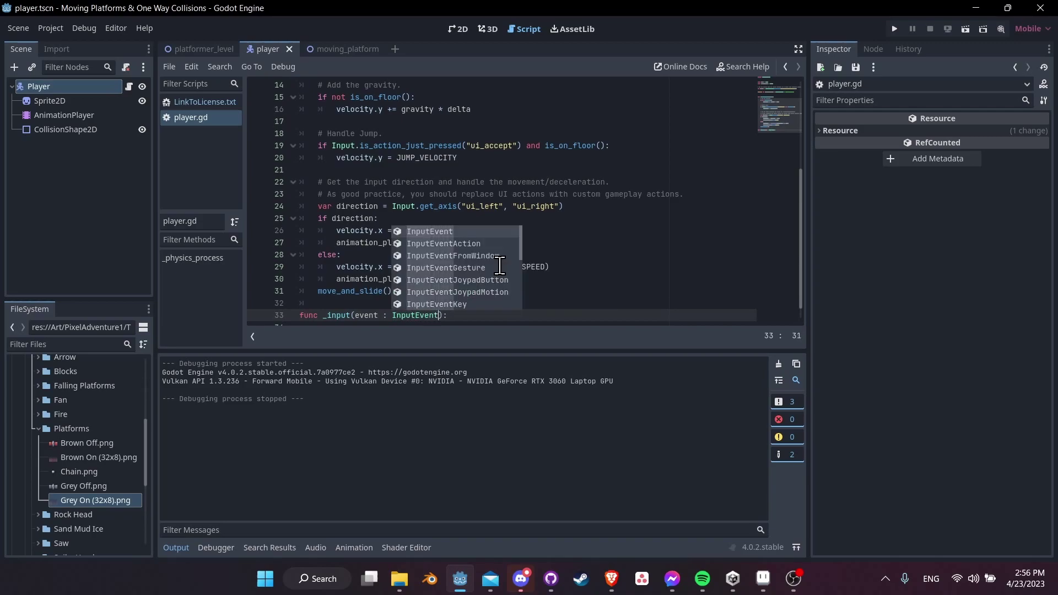
key("Return")
key("End")
key("Return")
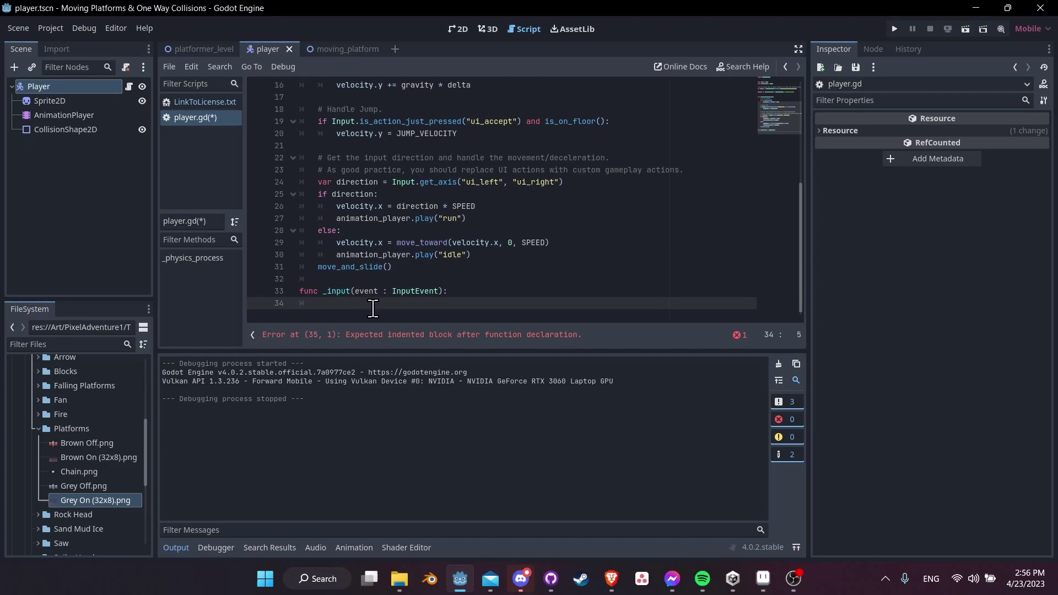
- Add an if statement inside _input that checks event.is_action_pressed("ui_down")
left_click_drag(333, 121, 464, 121)
left_click(413, 303)
type("if")
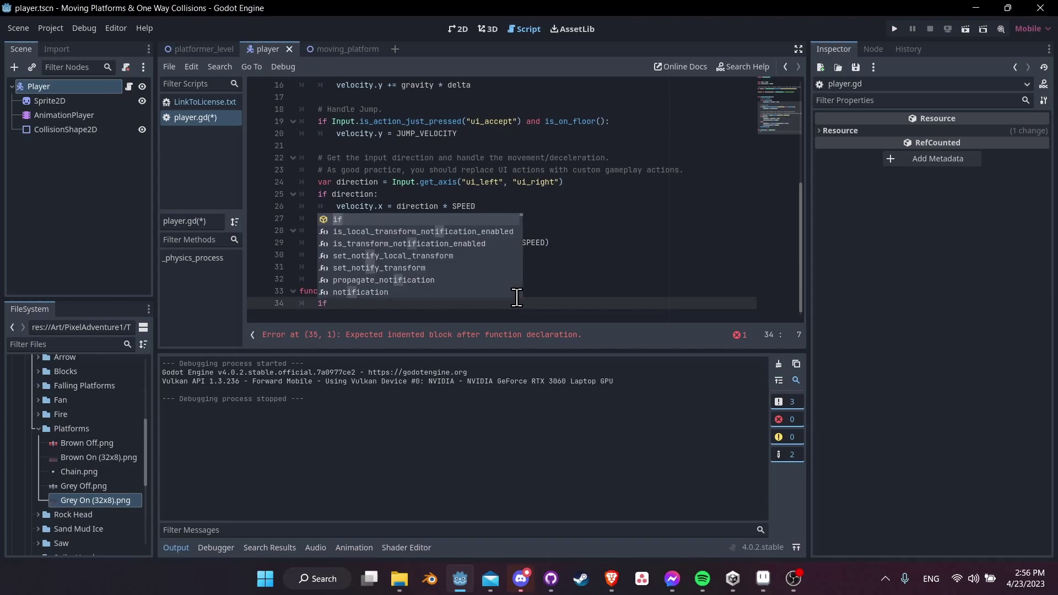
type("(event.is_ac")
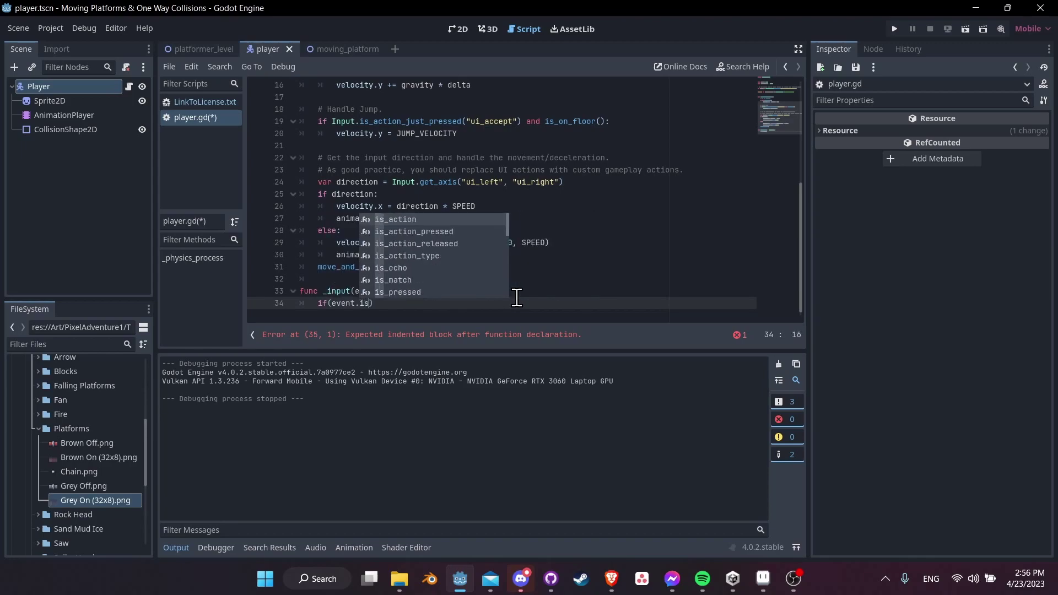
key("Down")
key("Return")
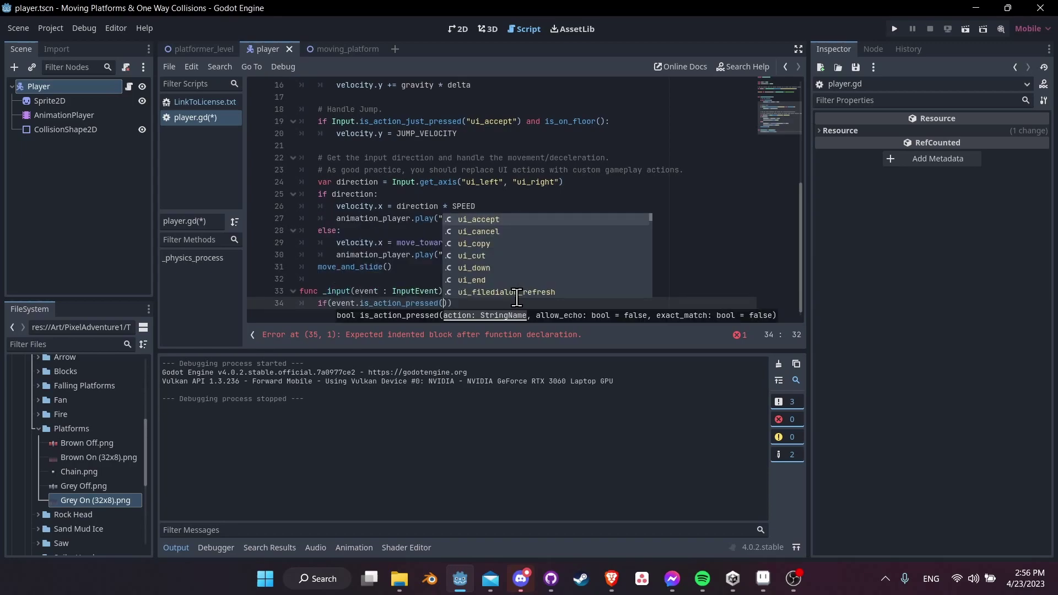
key("Down")
key("Down")
key("Down")
key("Down")
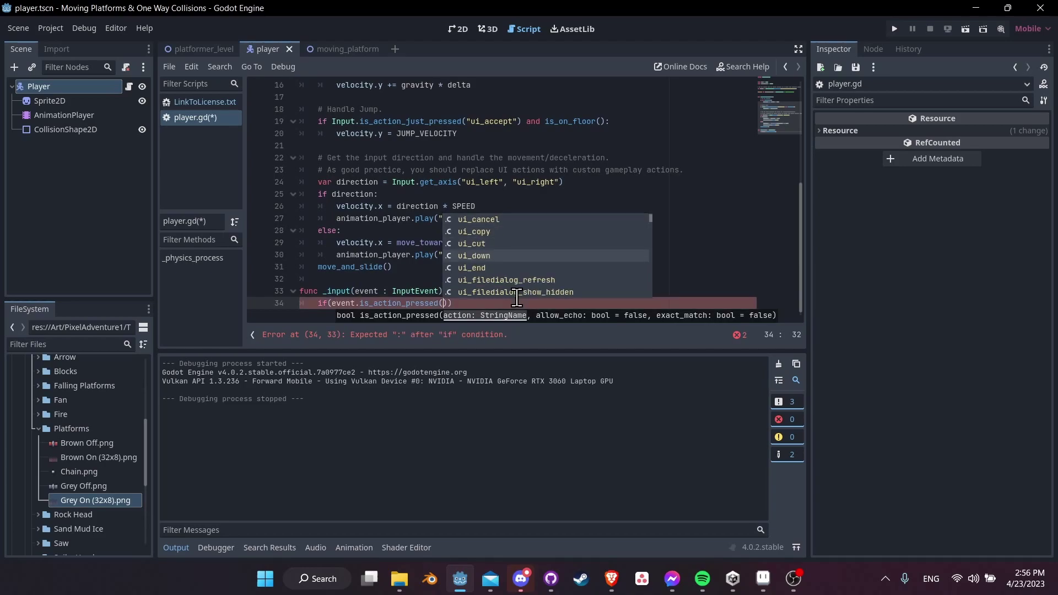
key("Return")
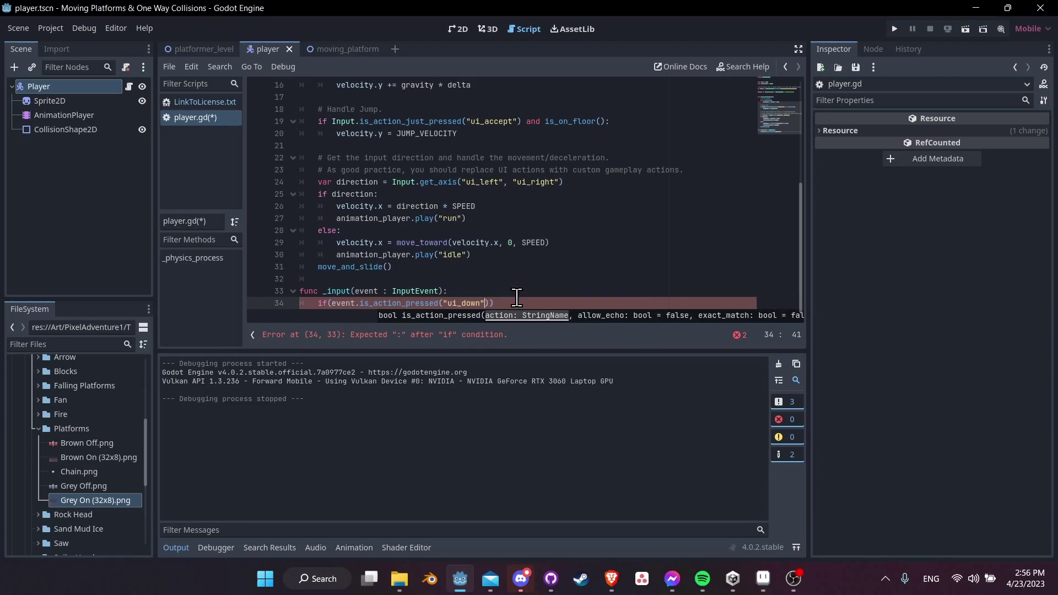
type(":")
key("Return")
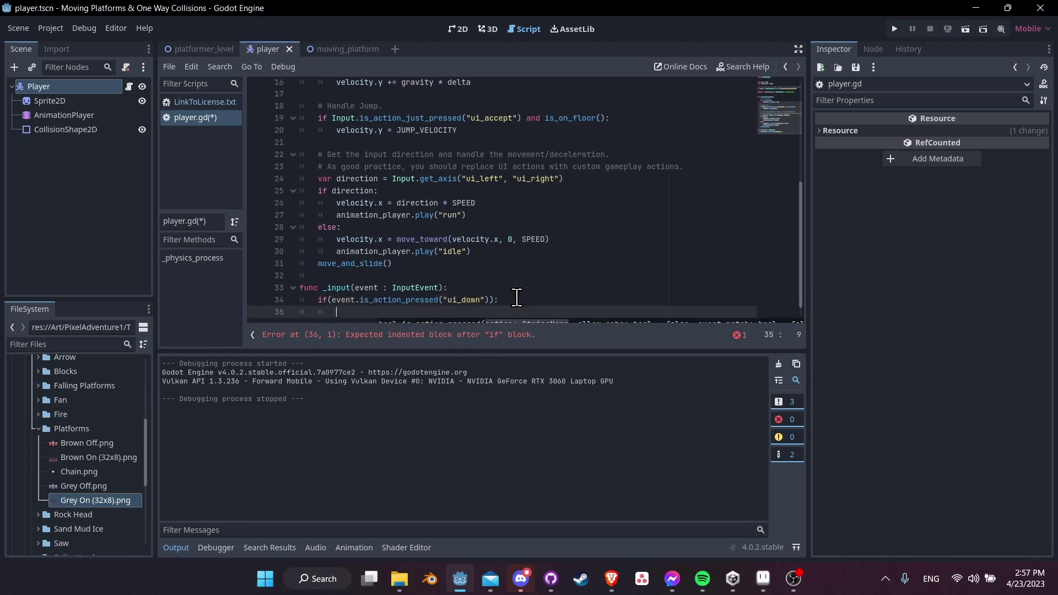
- Write position.y += 1 as the body of the ui_down condition and save the script
key("ctrl+s")
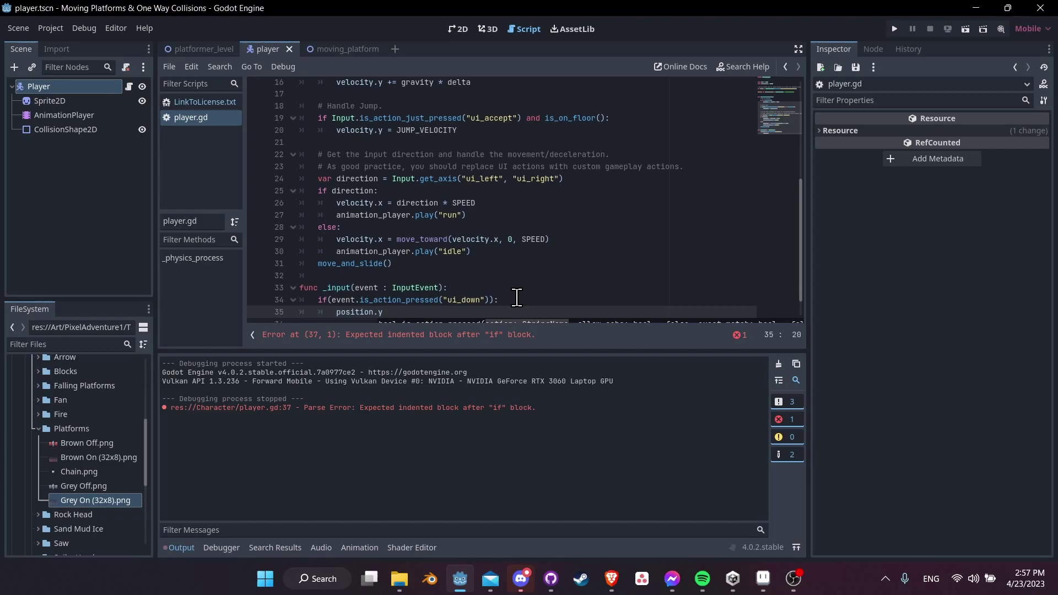
type("+= ")
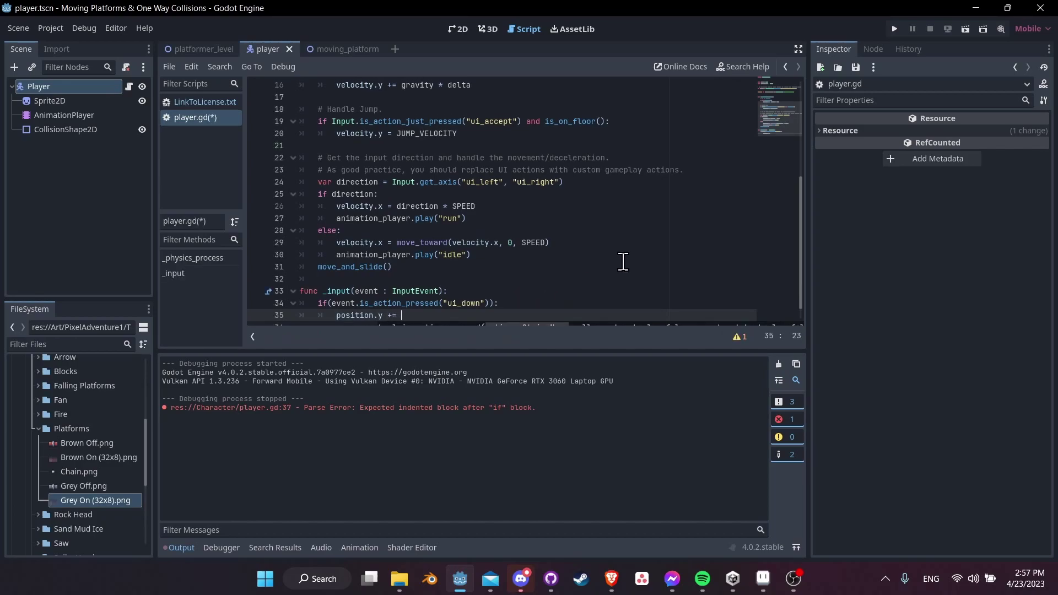
type("1")
scroll(367, 291, "down", 1)
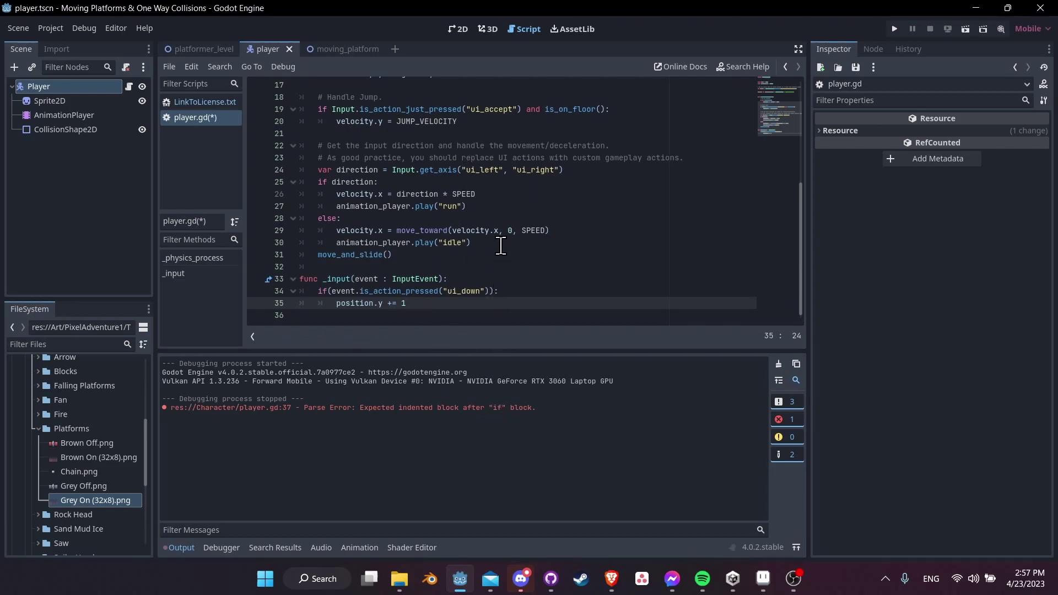
key("ctrl+s")
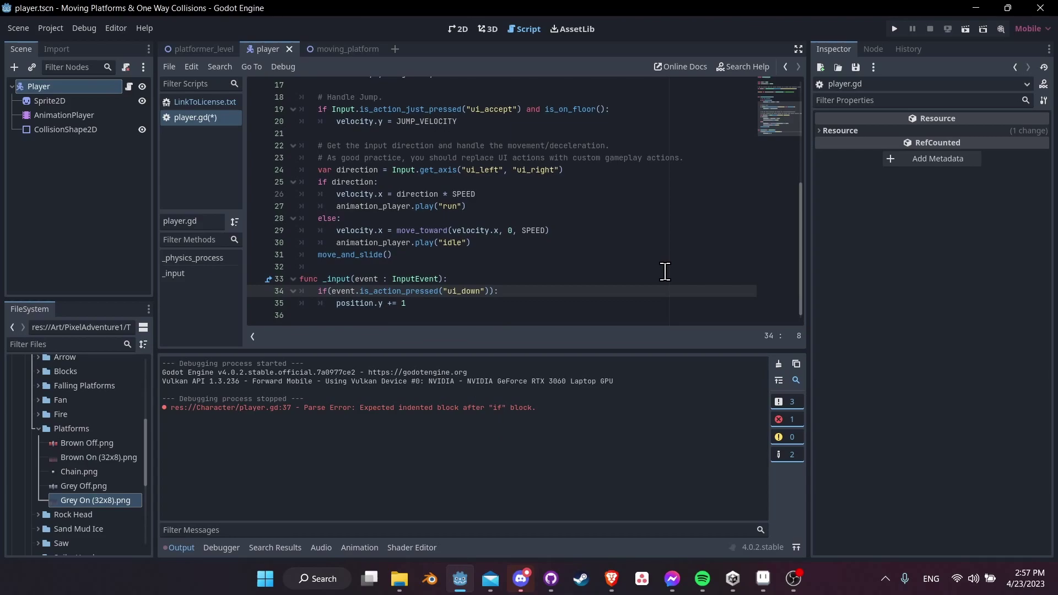
- Extend the ui_down condition in _input with && is_on_floor(), reusing the call from the gravity check, and save the script
scroll(405, 231, "up", 4)
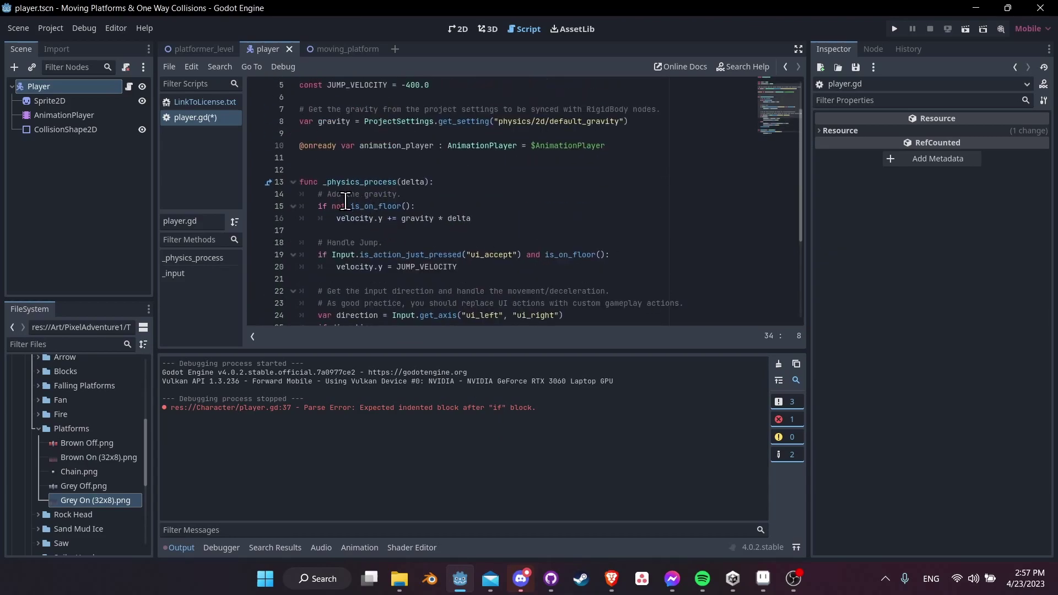
left_click_drag(351, 206, 413, 207)
scroll(419, 243, "down", 4)
left_click(329, 298)
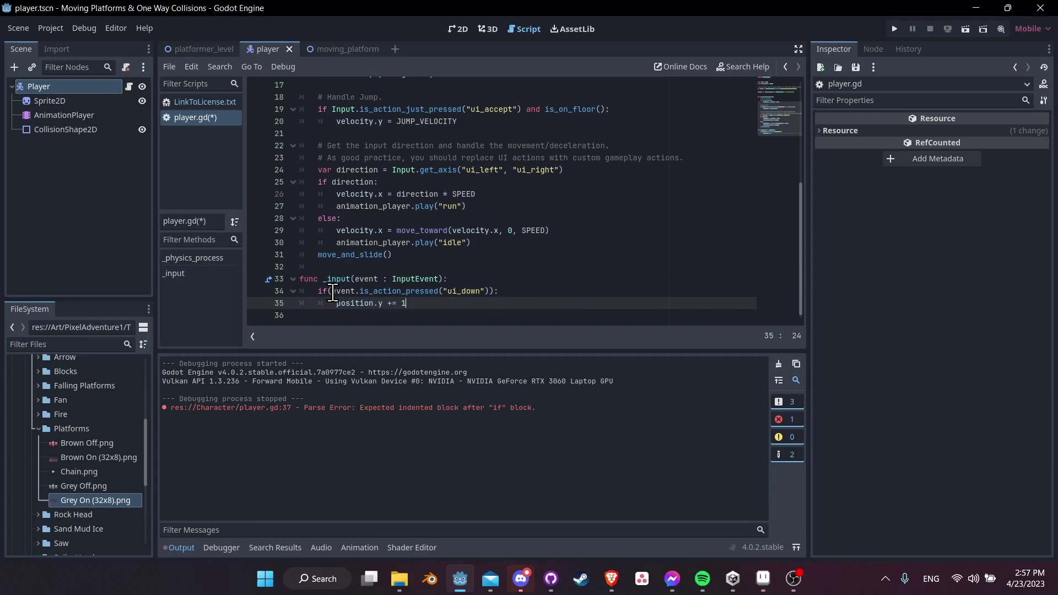
left_click_drag(332, 292, 488, 292)
left_click(488, 292)
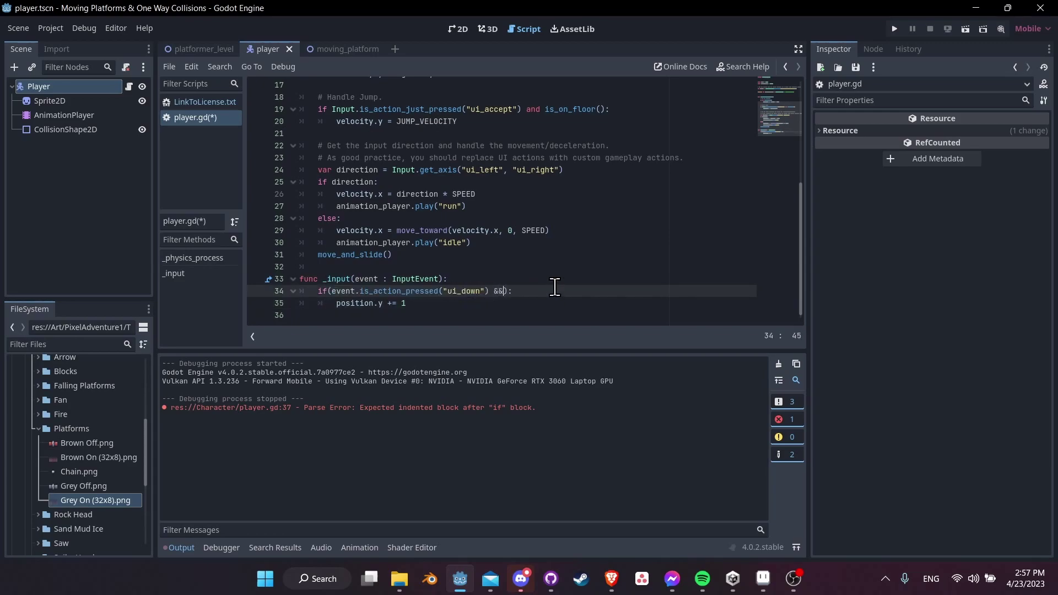
scroll(554, 286, "up", 4)
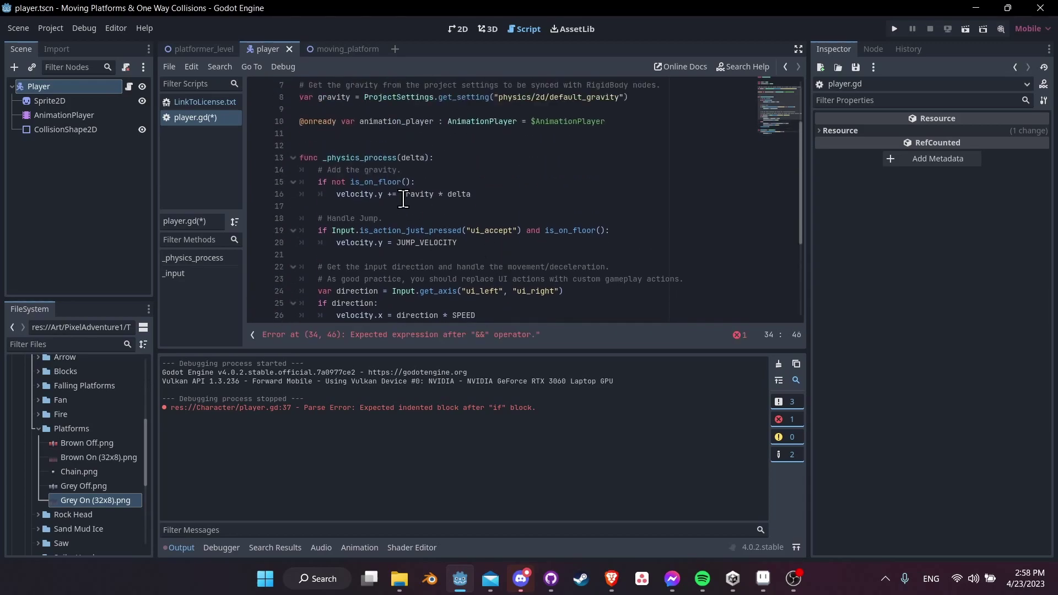
left_click(384, 182)
left_click(350, 182)
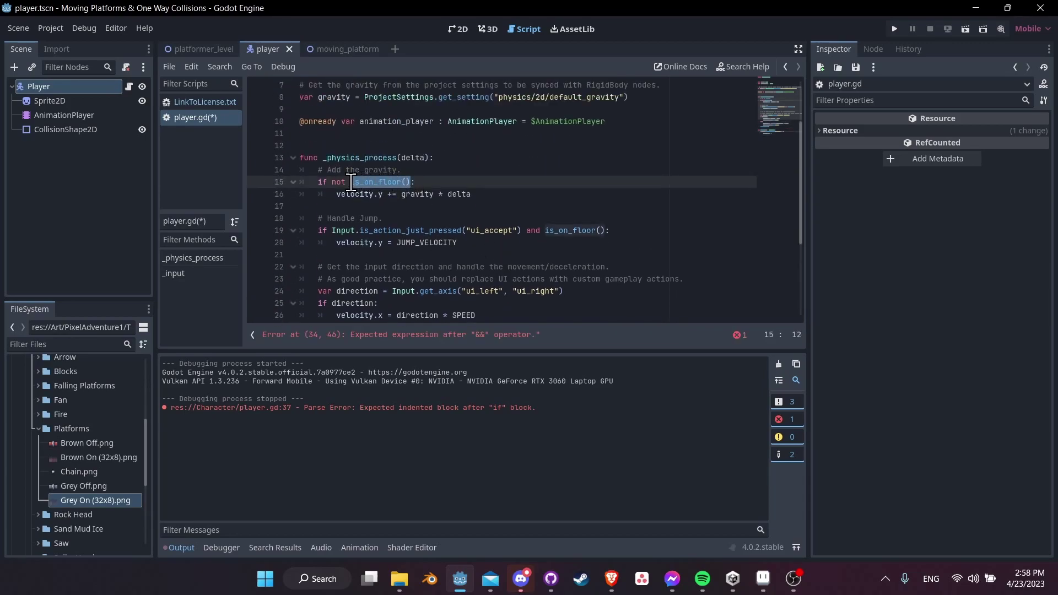
scroll(521, 261, "down", 4)
left_click(507, 279)
type("is_on_floor()):")
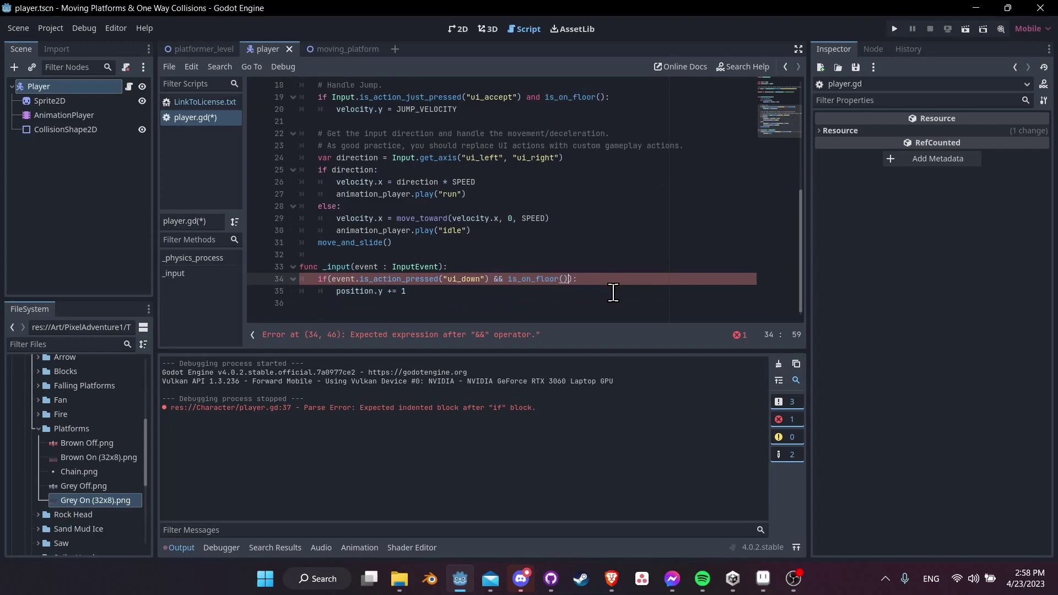
left_click(609, 292)
key("ctrl+s")
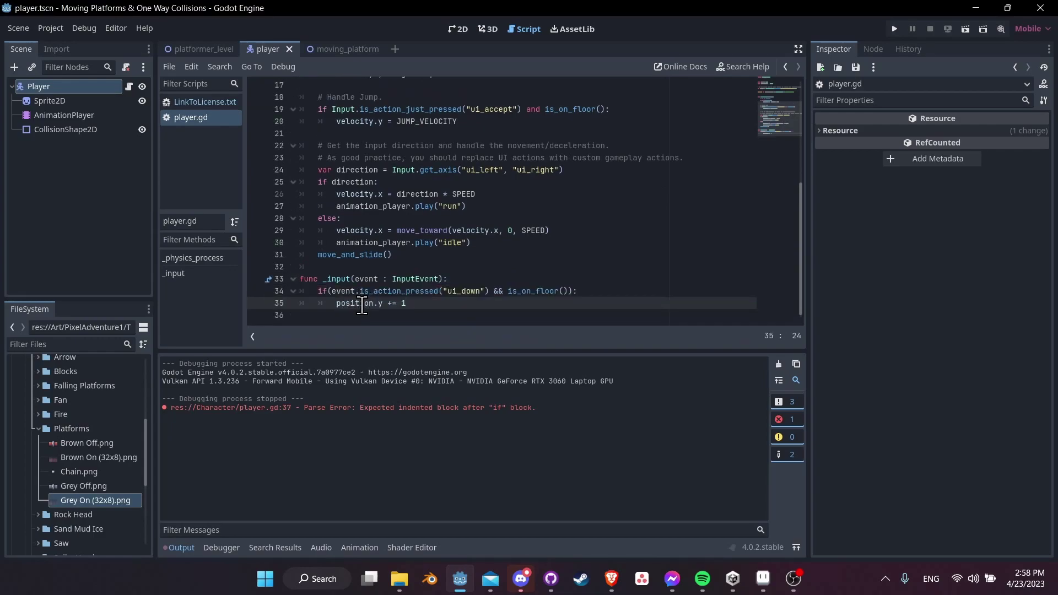
- Run the game, jump the player up onto the grey one-way platform, and test dropping down through it with the down action
left_click(893, 29)
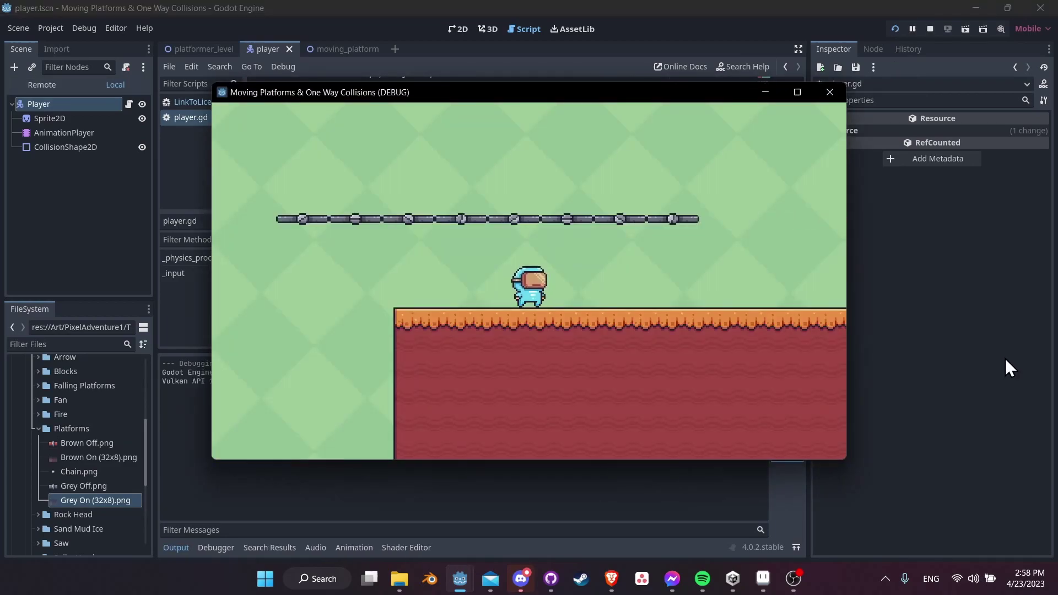
key("space")
key("Down")
key("space")
key("Left")
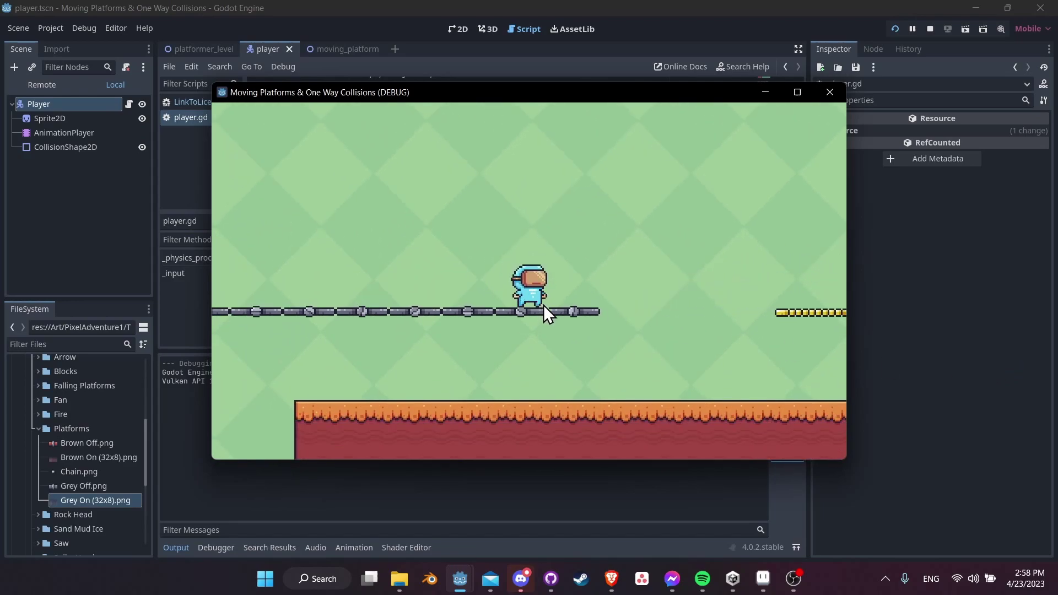
key("Down")
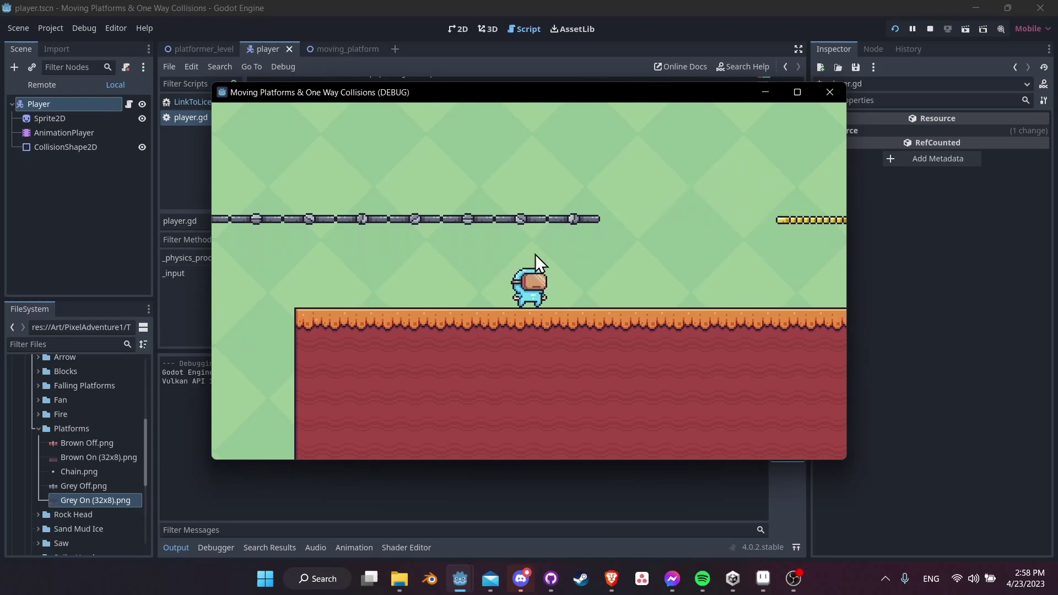
key("Left")
key("Right")
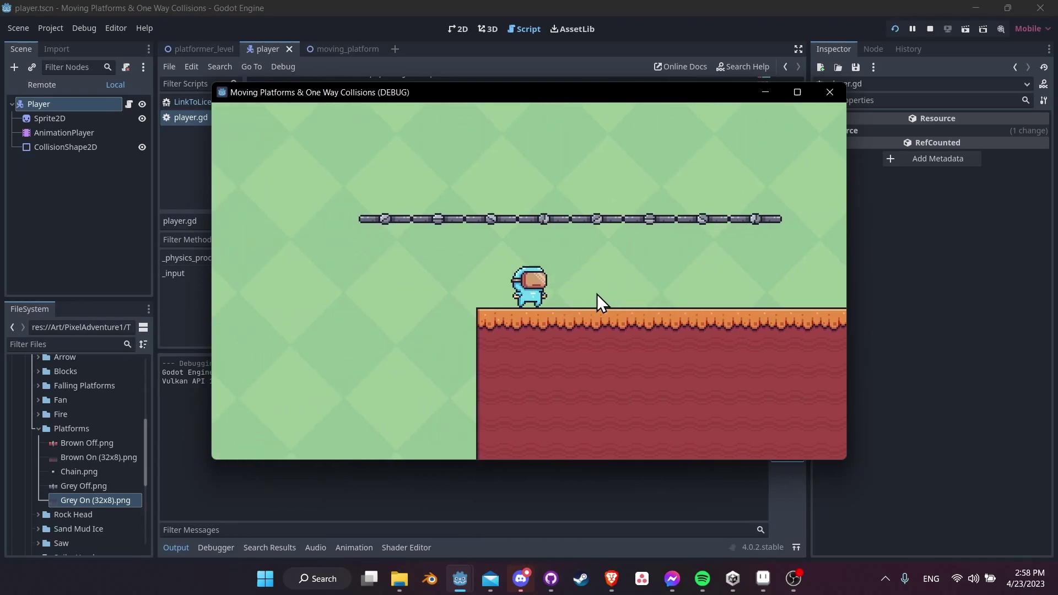
key("Left")
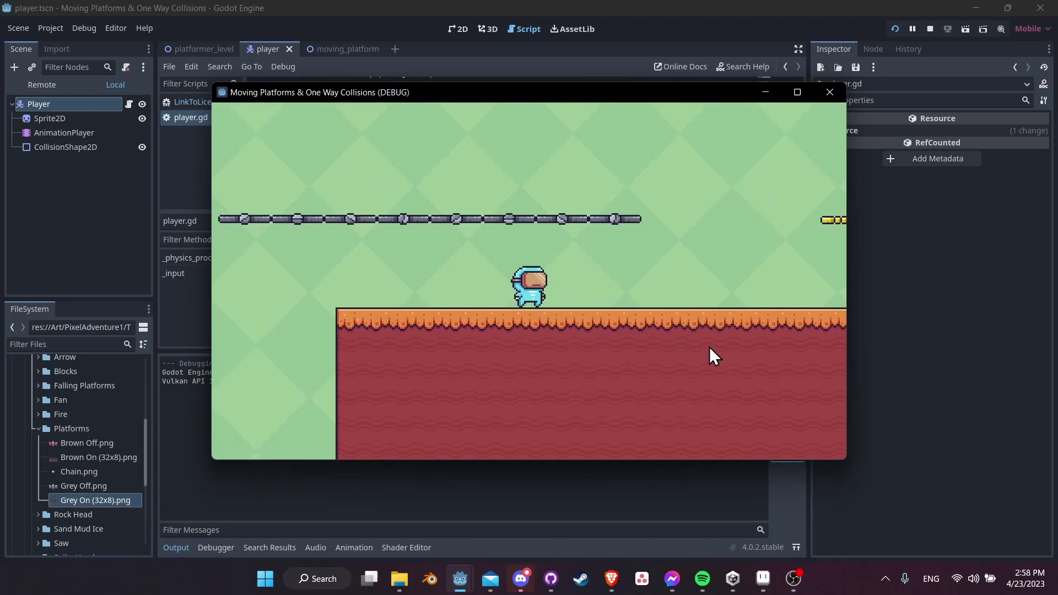
key("Right")
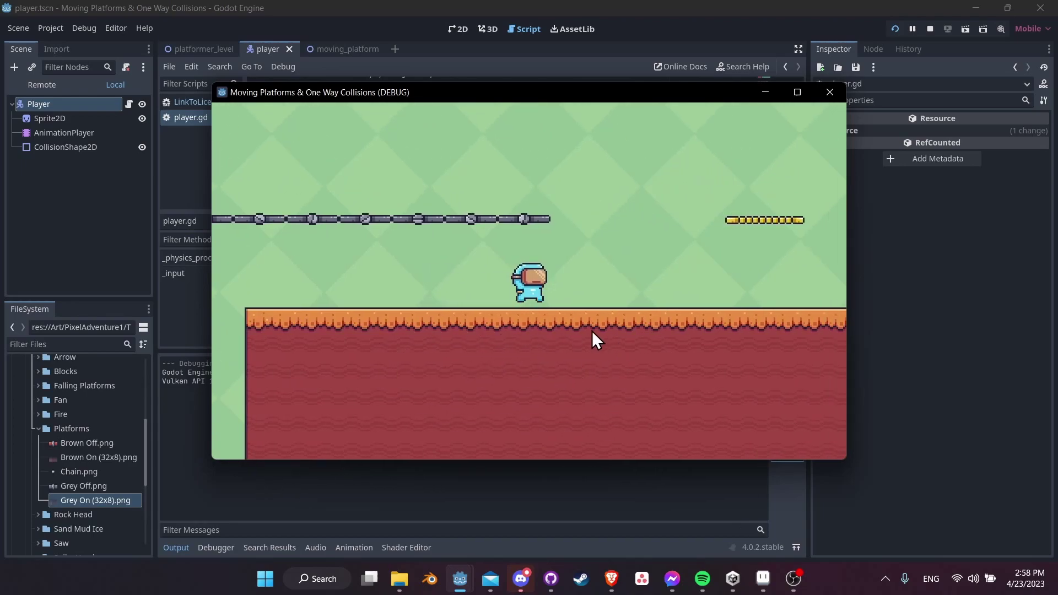
key("Left")
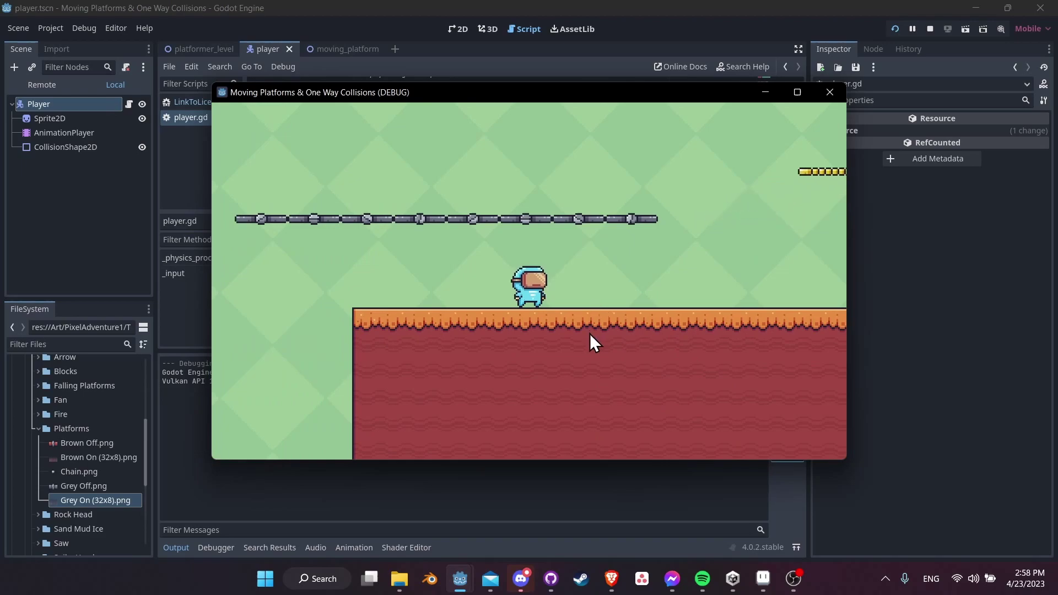
key("Right")
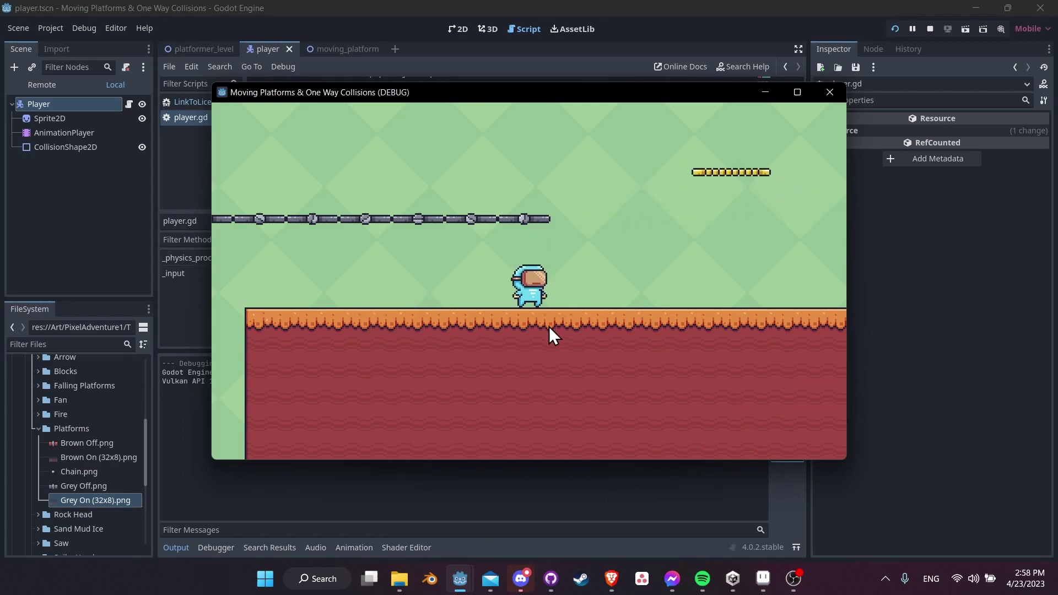
- Test the one-way platform repeatedly in the running game by jumping the player up through it and dropping back down to the ground
key("Left")
key("space")
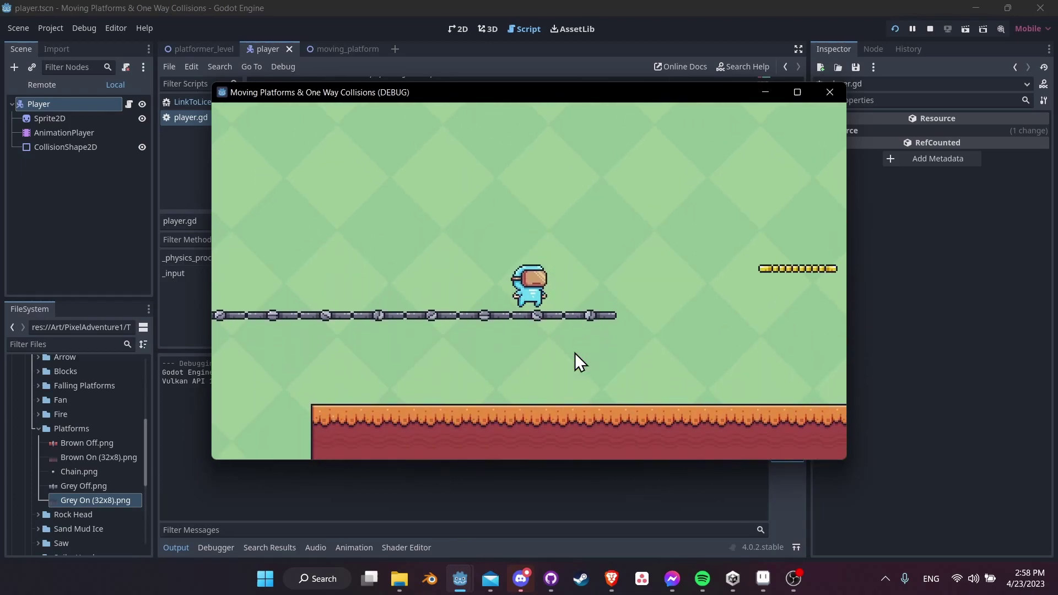
key("Down")
key("Right")
key("space")
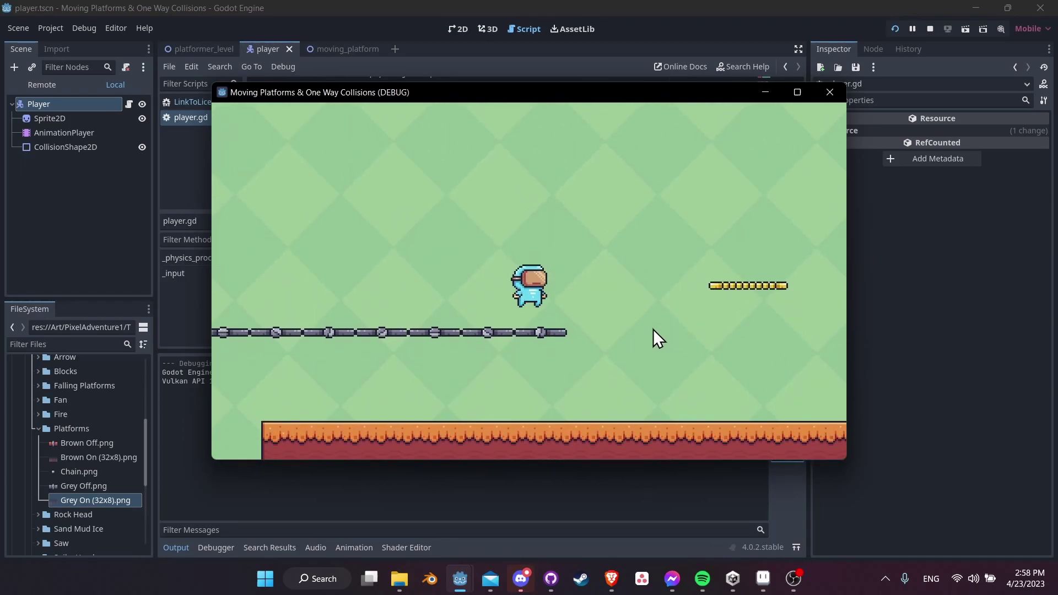
key("Down")
key("Left")
key("space")
key("Right")
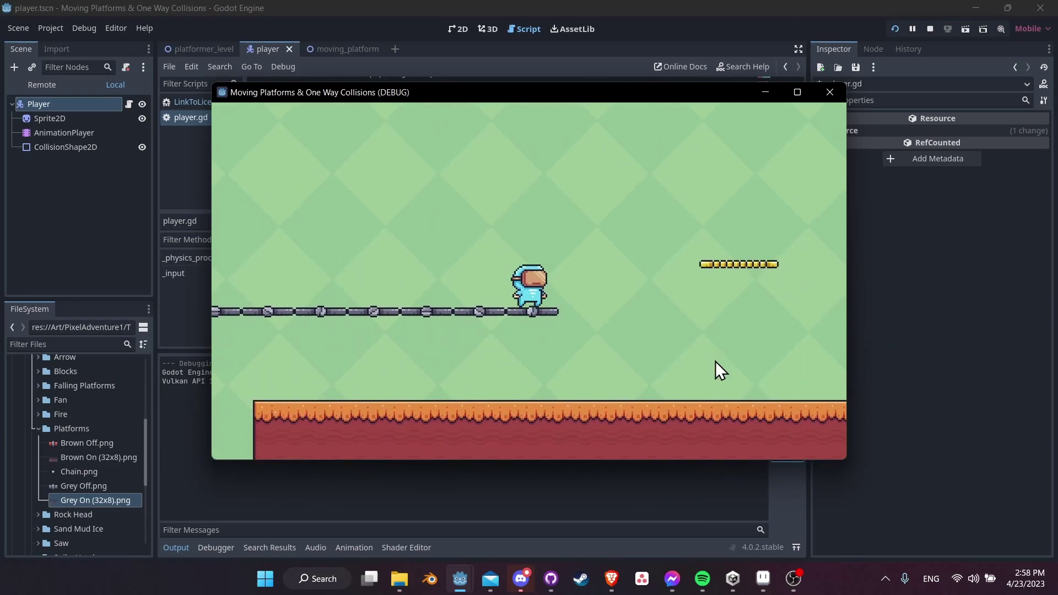
key("space")
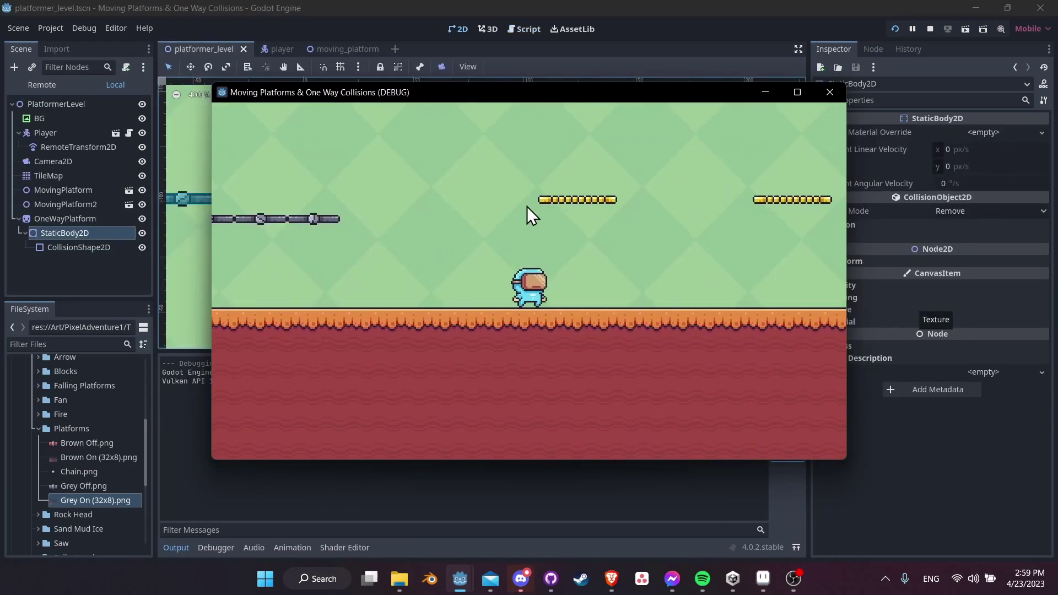
- Walk the player under the grey platform, jump onto it, drop through it once more, and move along the ground below
key("Left")
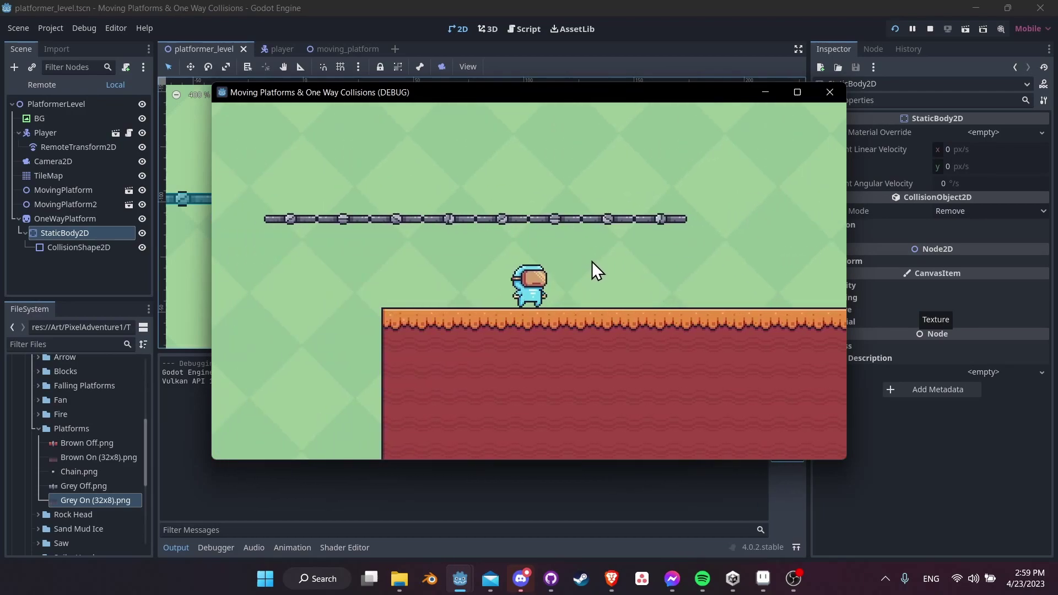
key("space")
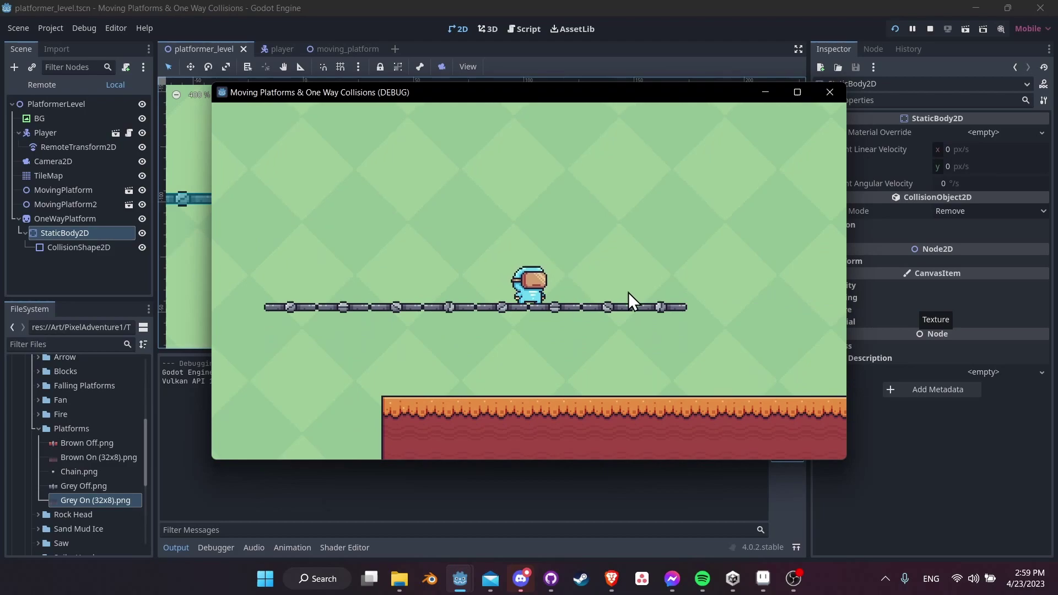
key("Down")
key("Right")
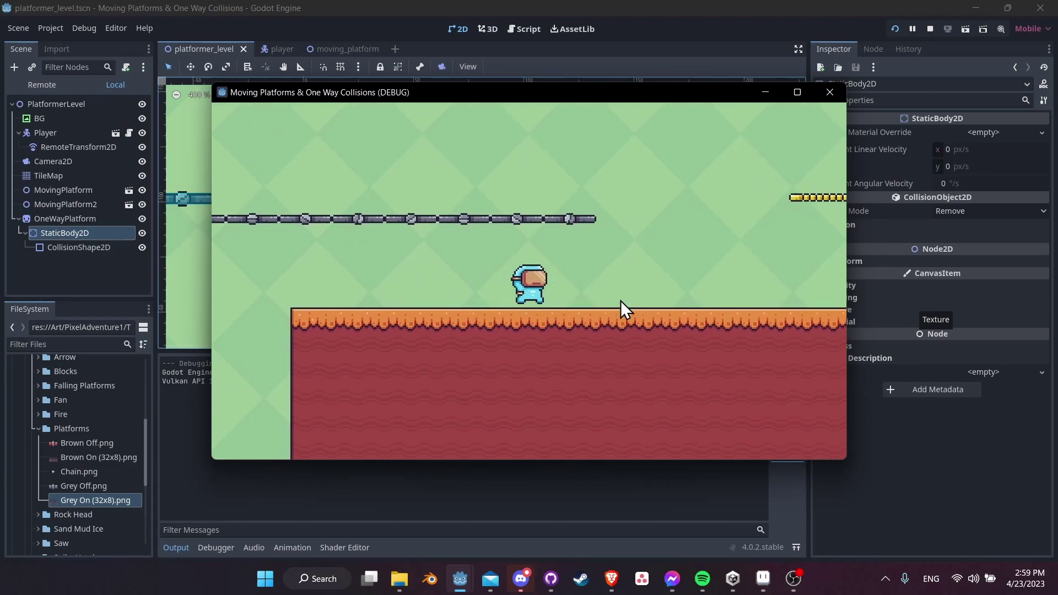
key("Left")
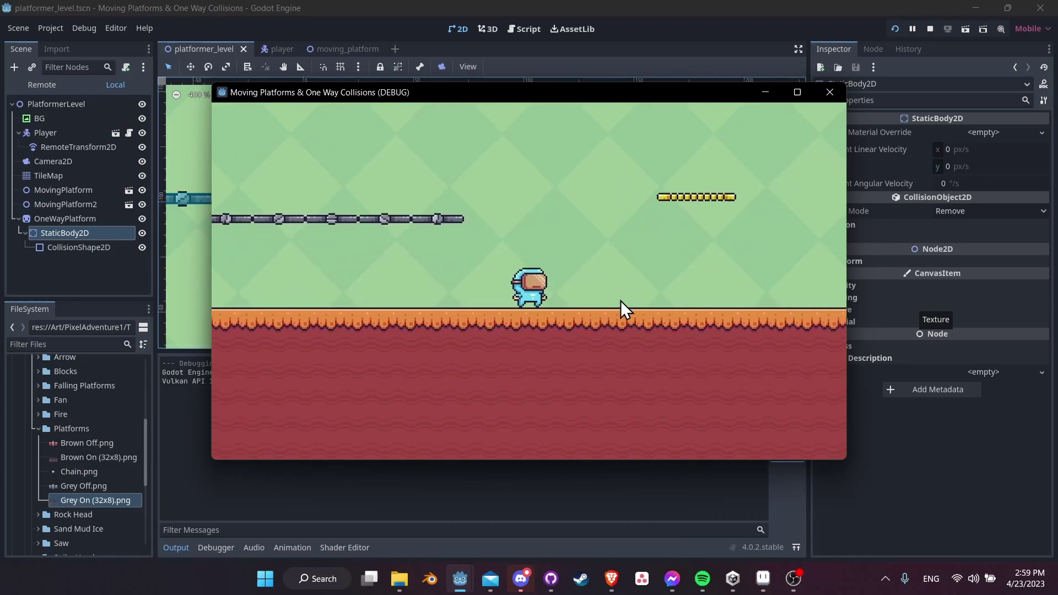